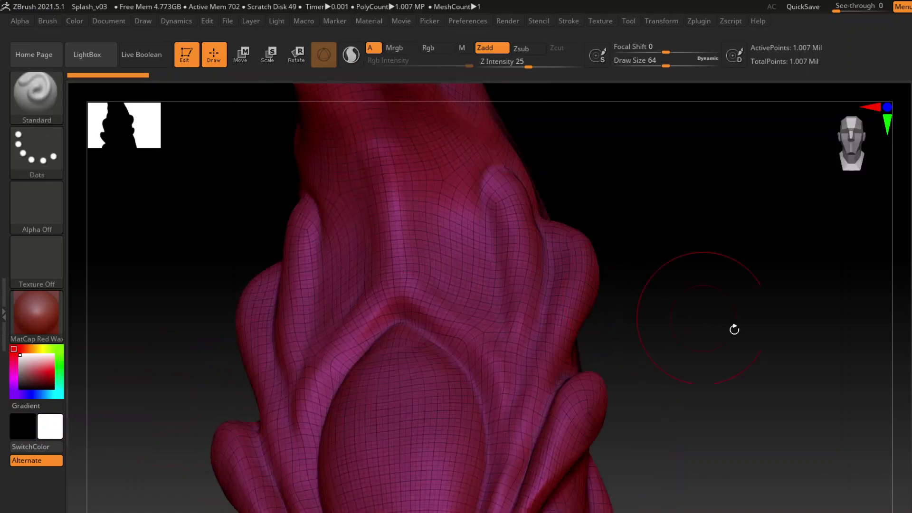
- Pre-process the current mesh in Decimation Master
mouse_move(737, 327)
ctrl+right_down()
mouse_move(570, 323)
mouse_move(480, 391)
mouse_move(517, 397)
mouse_move(519, 377)
ctrl+right_up()
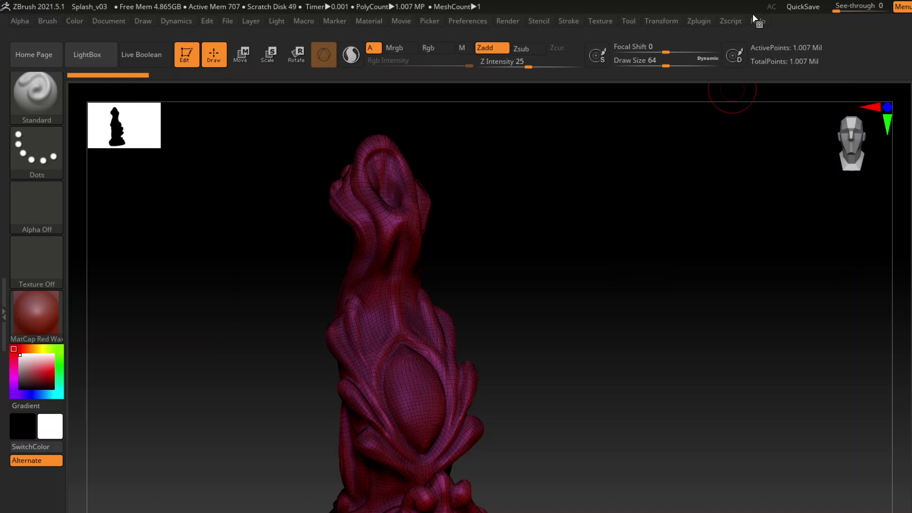
click(697, 20)
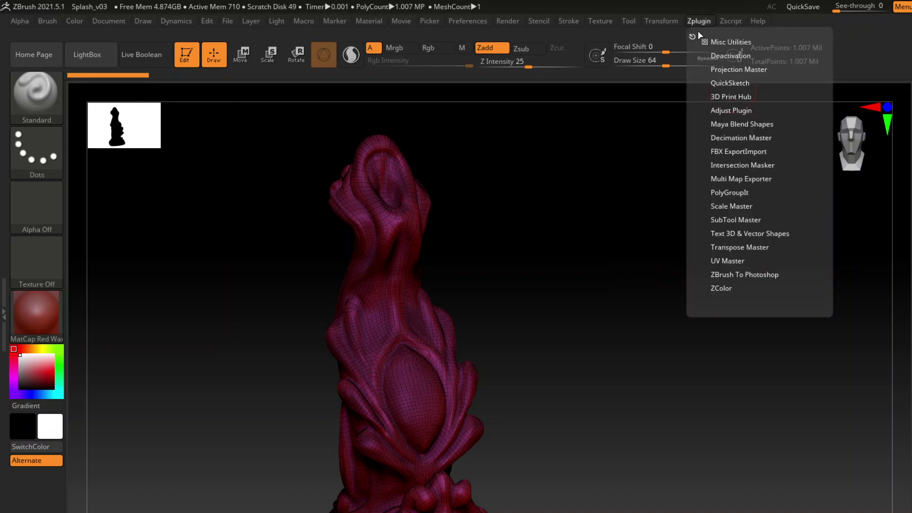
click(745, 219)
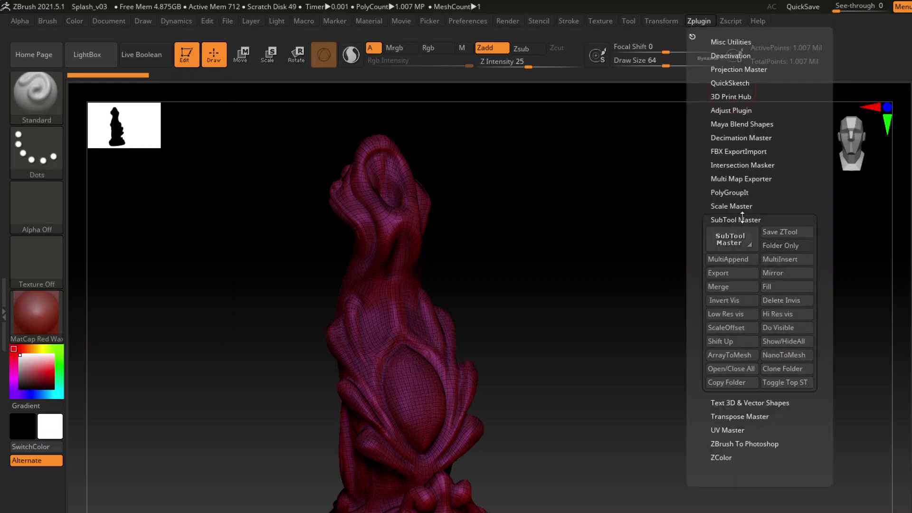
click(746, 137)
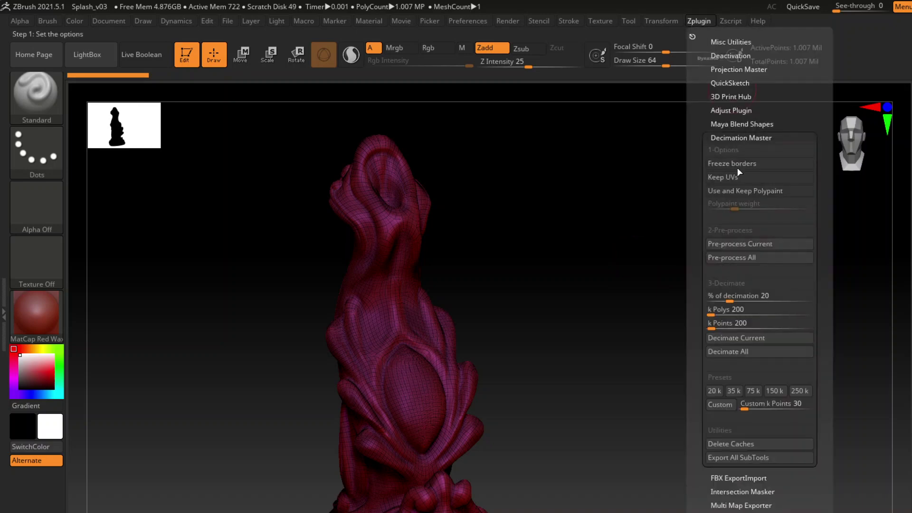
click(749, 243)
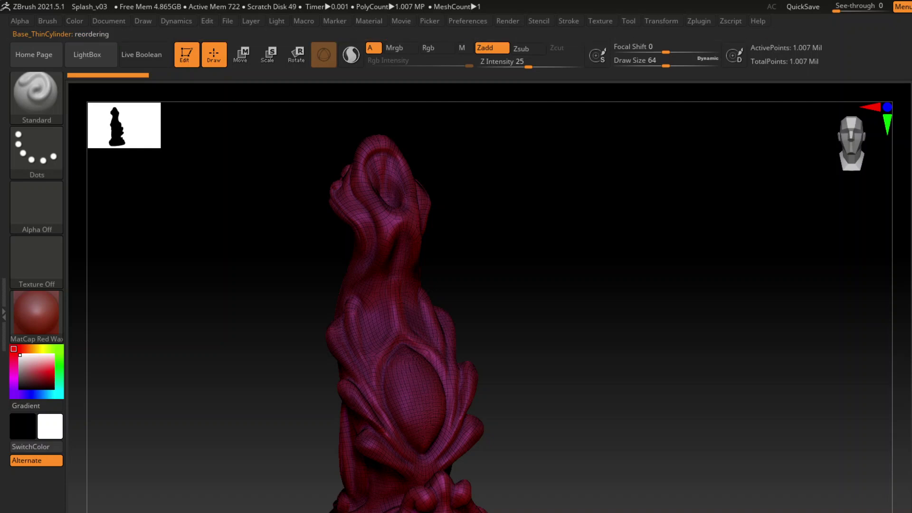
- Decimate the current mesh to 20 percent and inspect its wireframe density over the carved leaf details
click(698, 22)
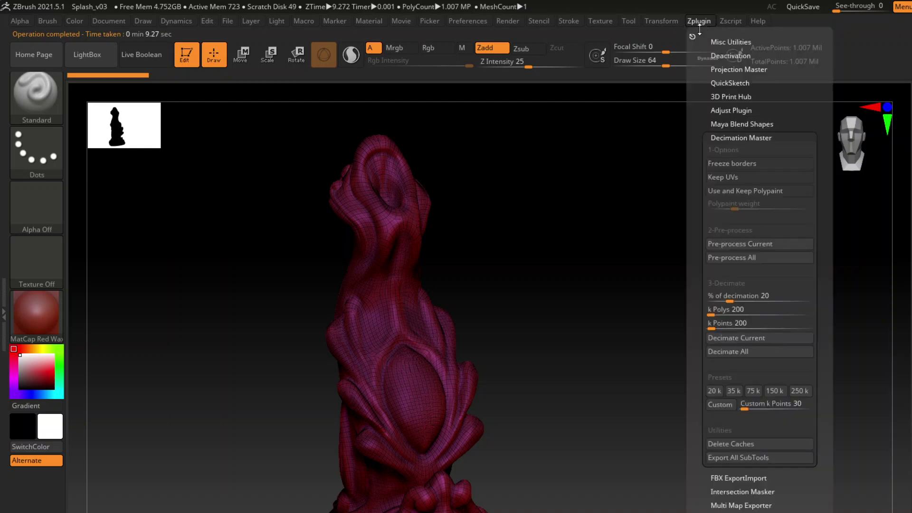
click(741, 338)
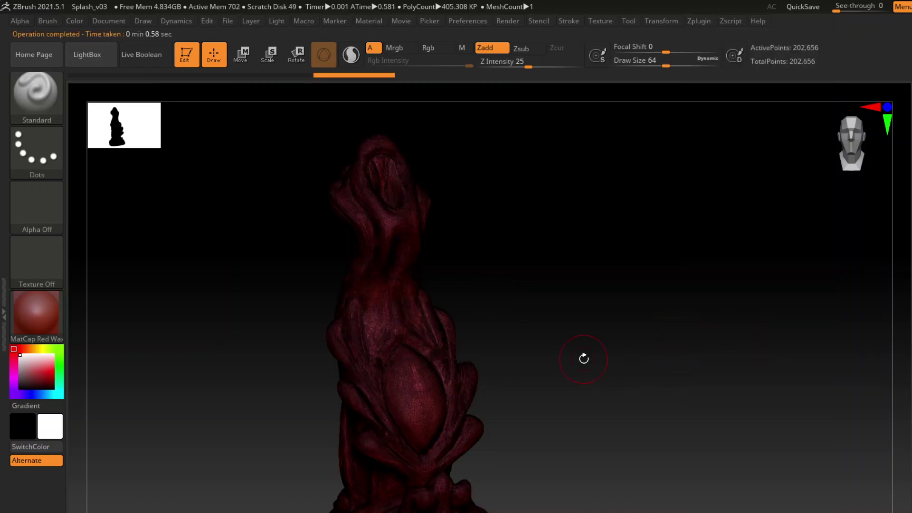
key(f)
ctrl+right_drag(612, 318, 720, 344)
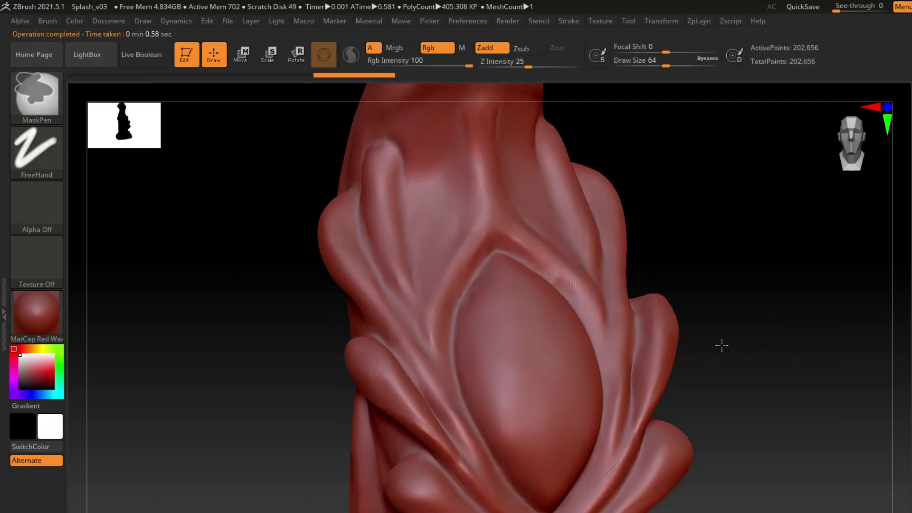
key(shift+f)
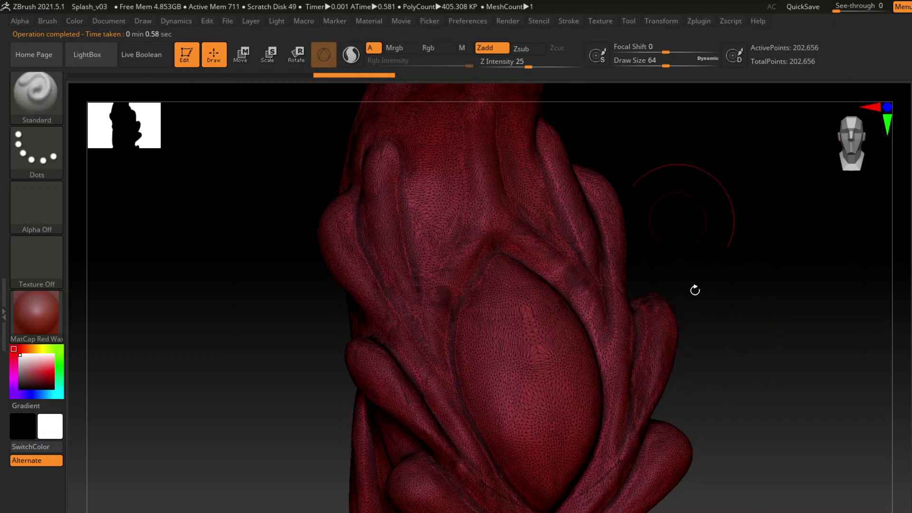
key(shift+f)
- Export the decimated mesh in OBJ format to the Splash folder as "base mesh"
click(900, 142)
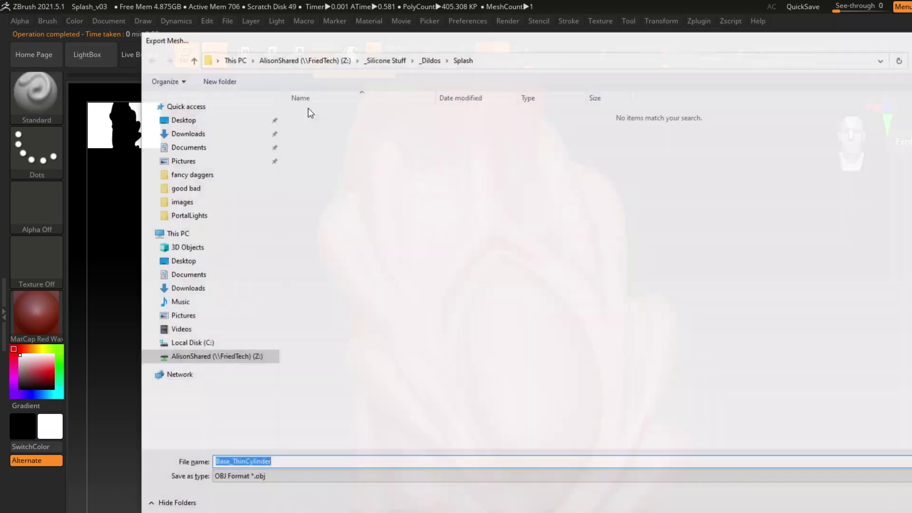
text(base )
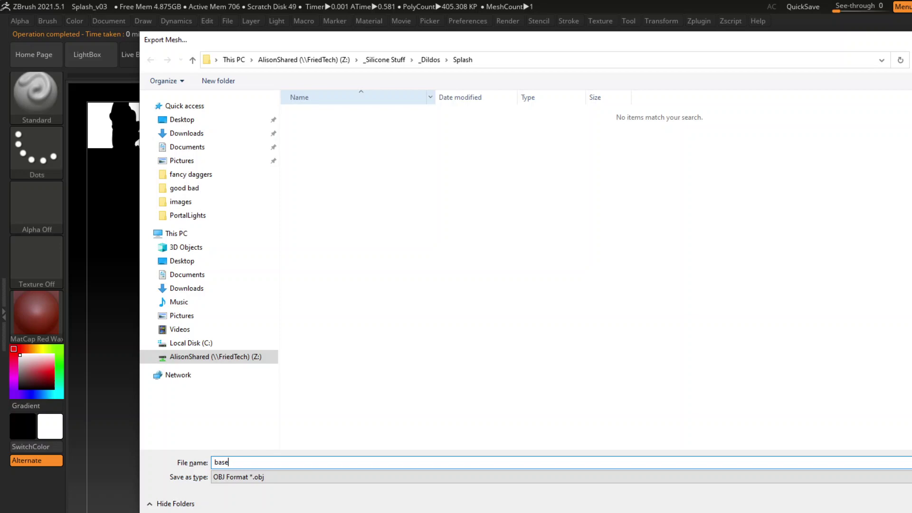
text(mesh)
key(Return)
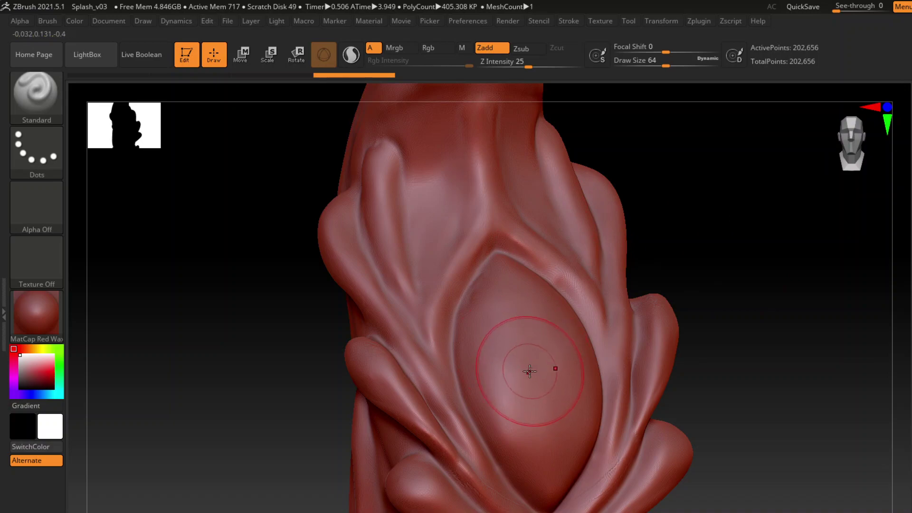
- Switch to Autodesk Meshmixer and open "base mesh" from the Splash folder in a maximized window
key(super)
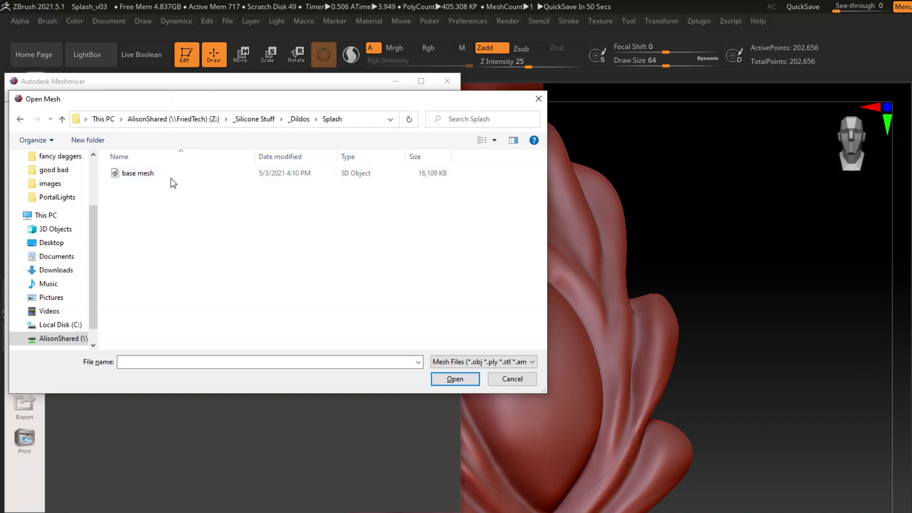
double_click(158, 175)
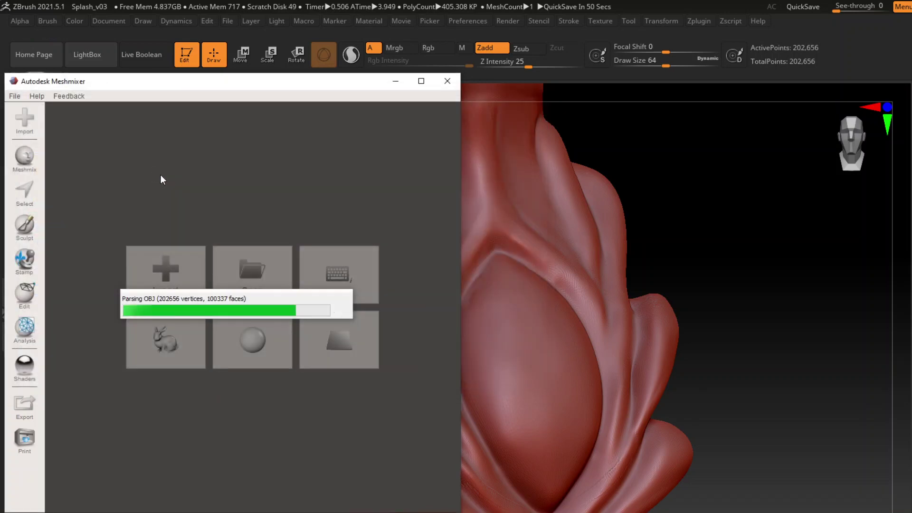
click(420, 82)
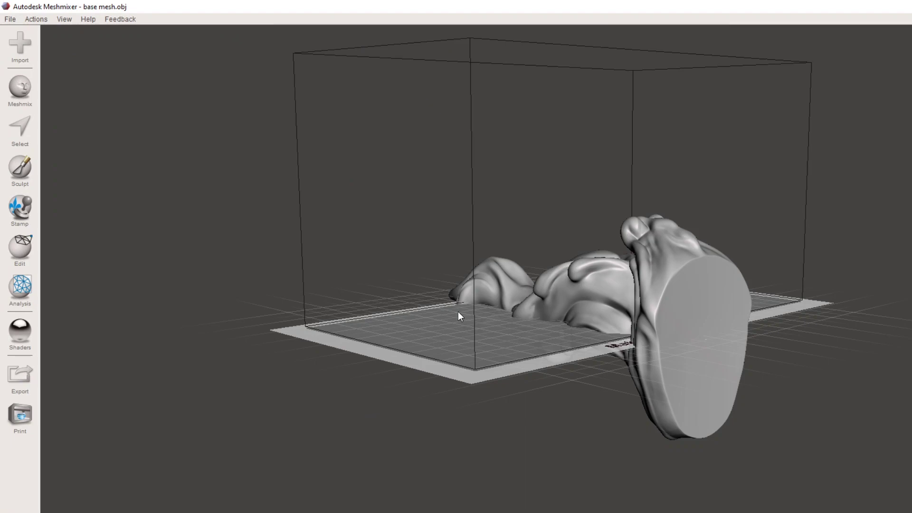
right_drag(459, 312, 563, 363)
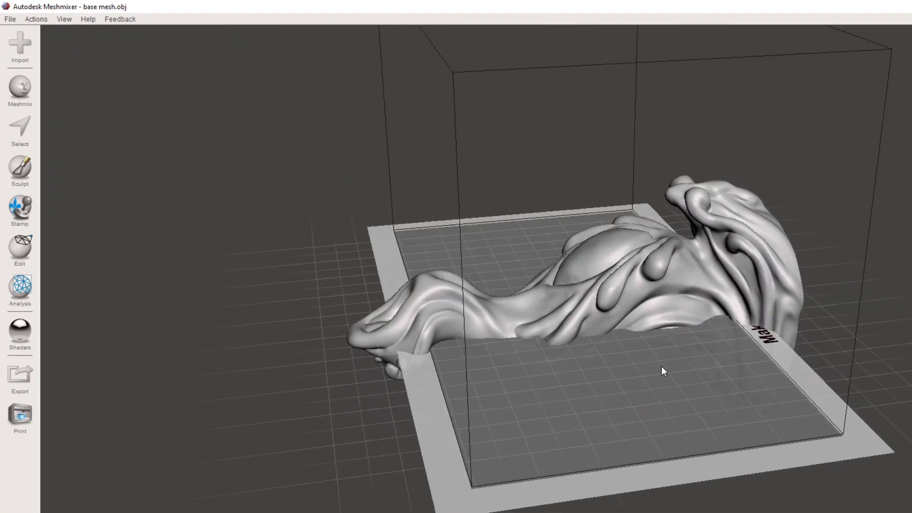
right_drag(764, 354, 412, 312)
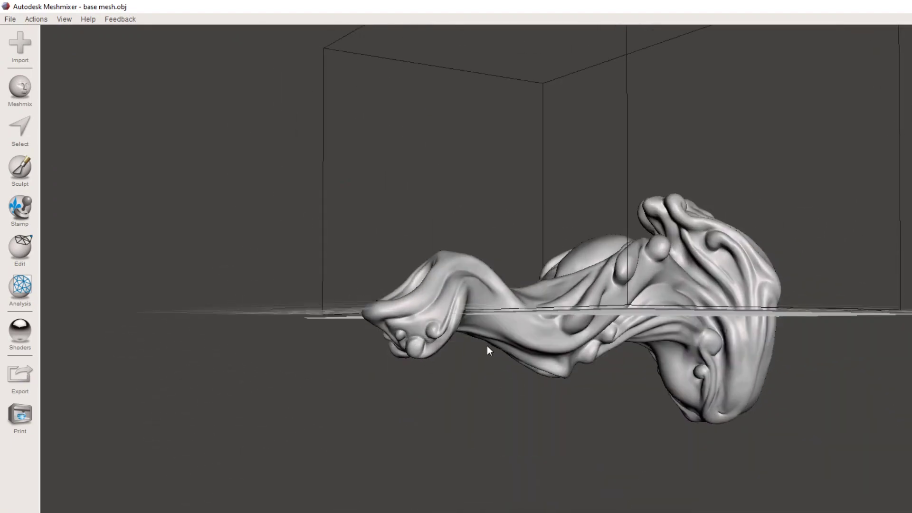
- Show the wireframe, select the whole mesh and reduce it by 50 percent with the Shape Preserving type and preserved boundaries
key(w)
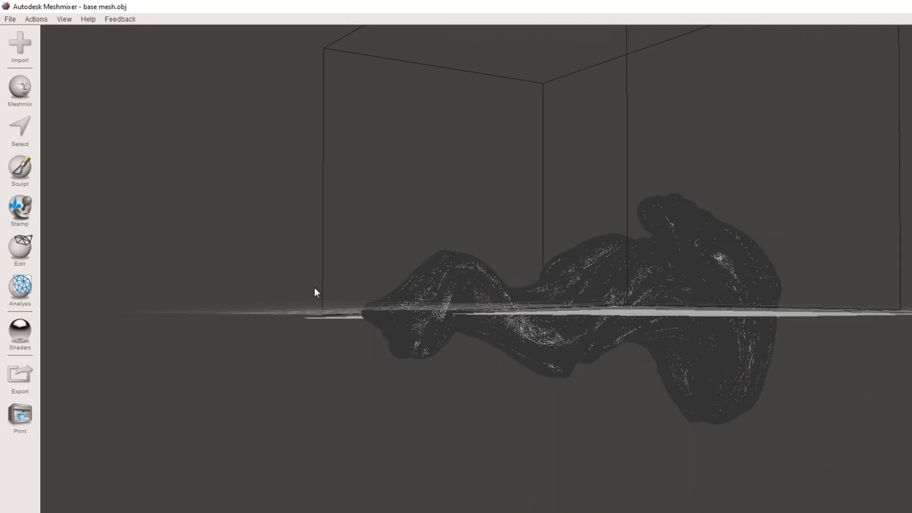
key(s)
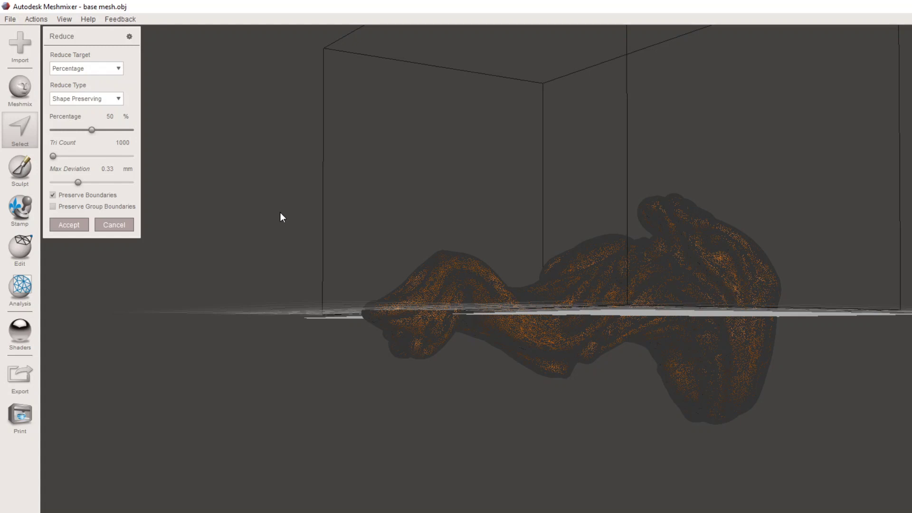
click(85, 229)
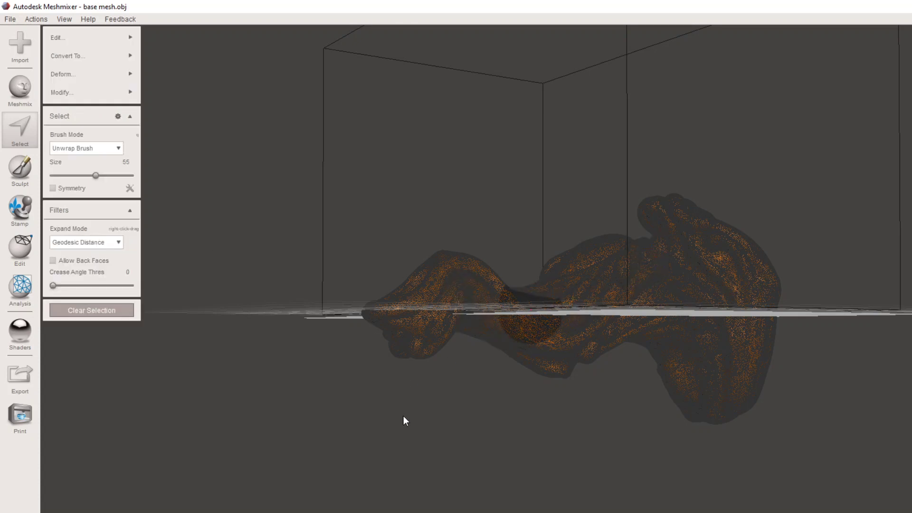
key(super)
click(432, 397)
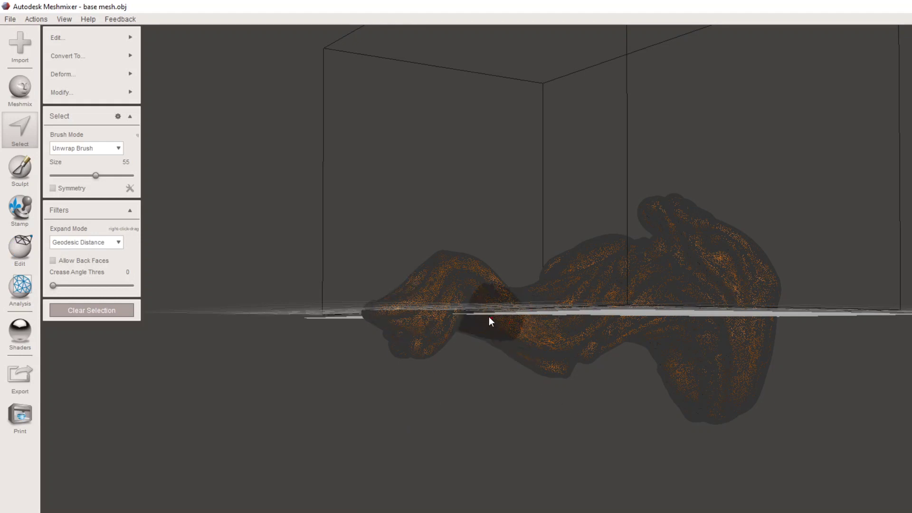
- Reduce the selected mesh three more times by 50 percent each, using the Shape Preserving type
key(shift+r)
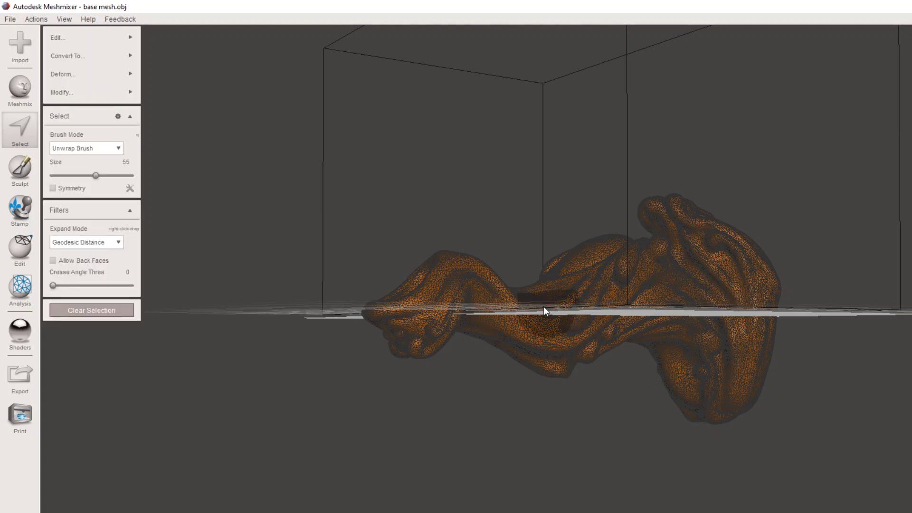
key(shift+r)
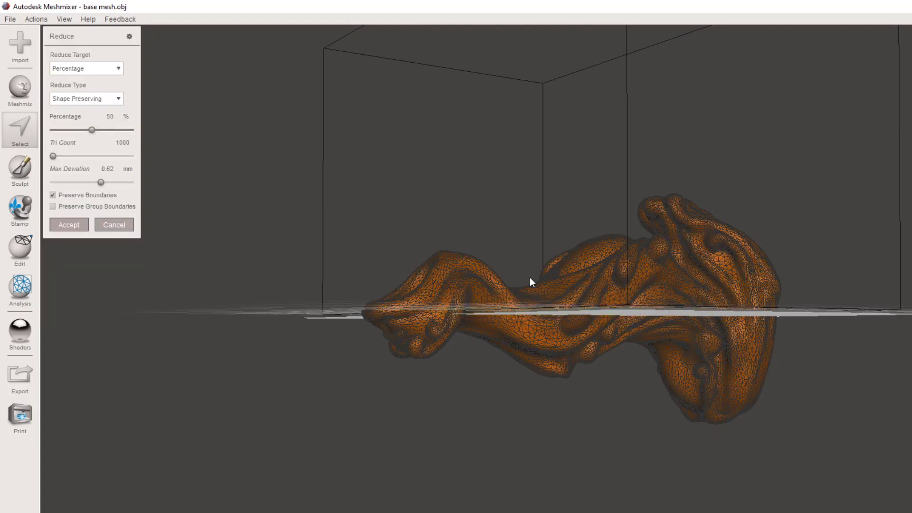
click(82, 224)
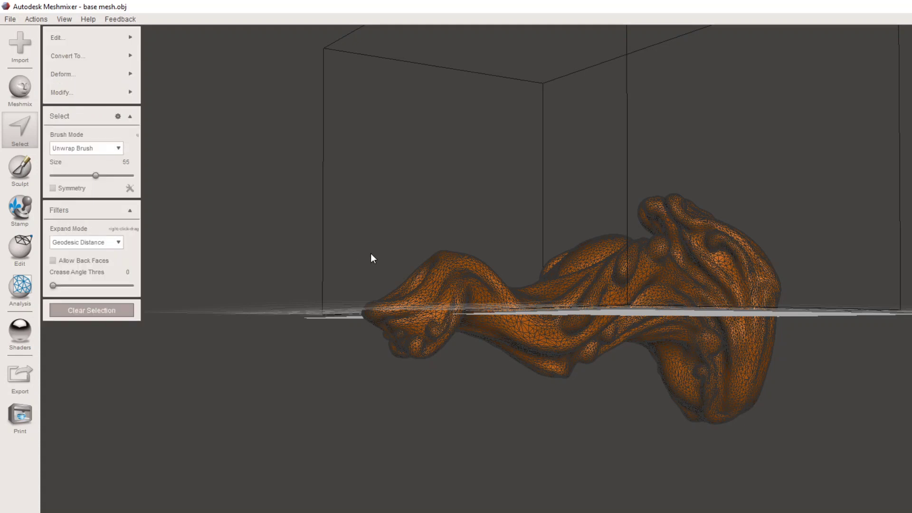
key(shift+r)
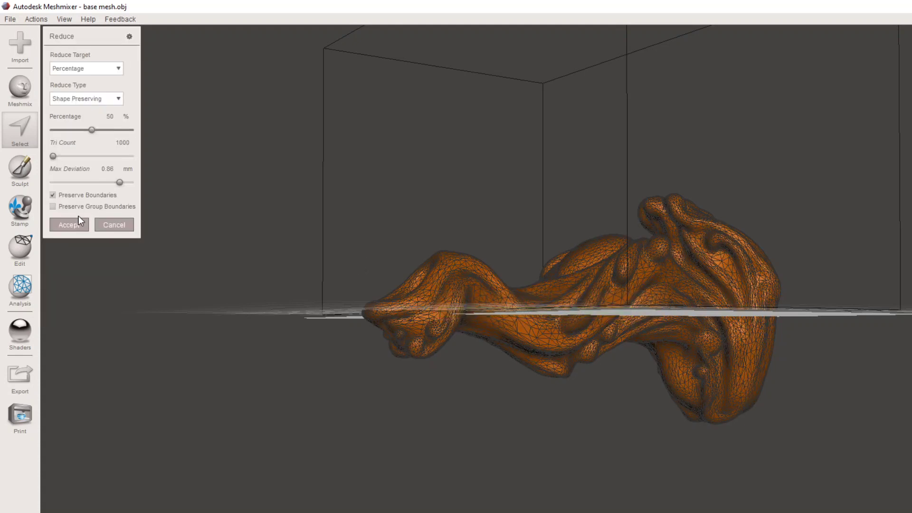
click(69, 226)
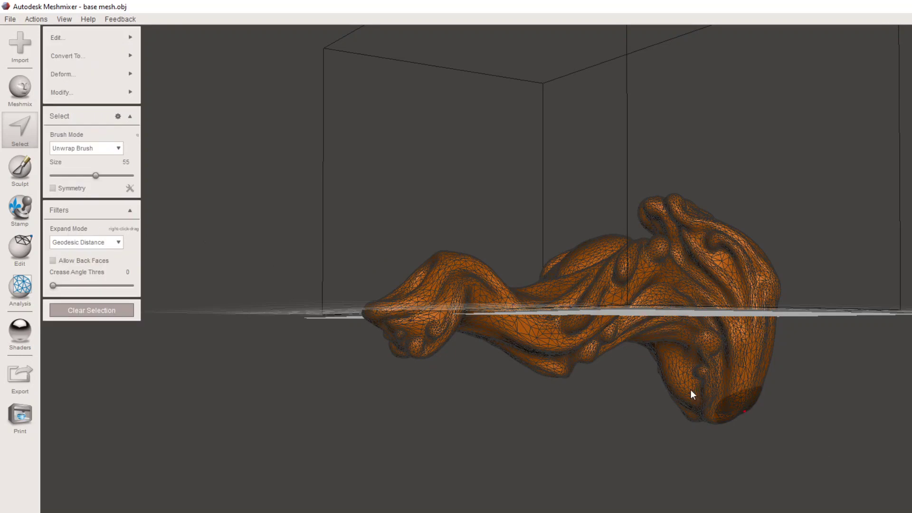
- Apply two further 50 percent Shape Preserving reductions to the selected mesh
right_drag(693, 393, 559, 237)
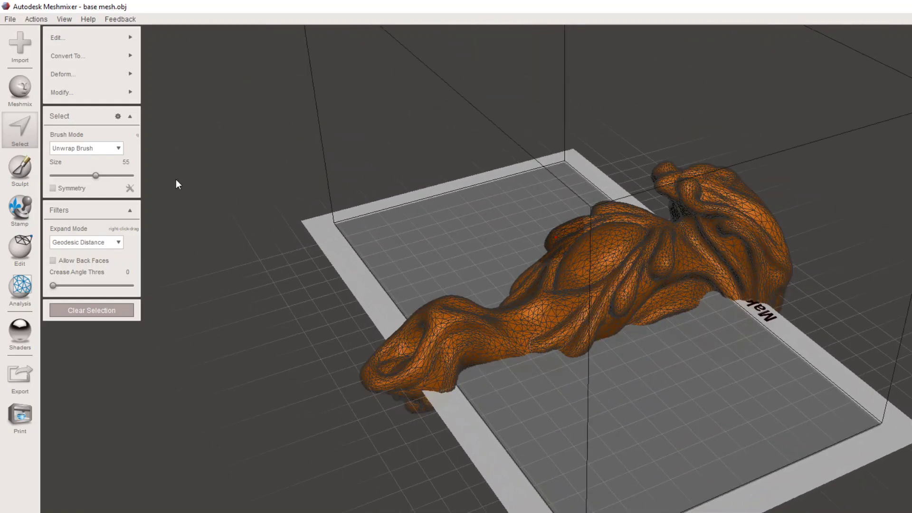
key(shift+r)
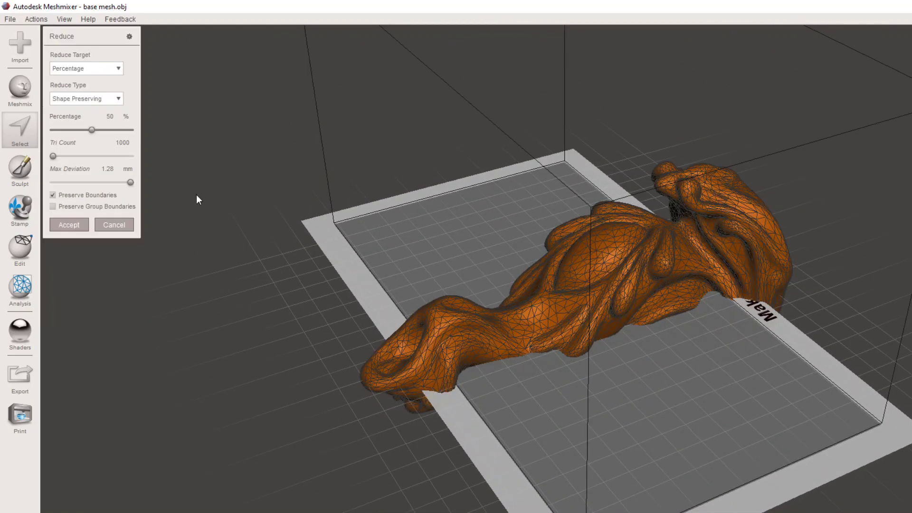
click(65, 229)
key(shift+r)
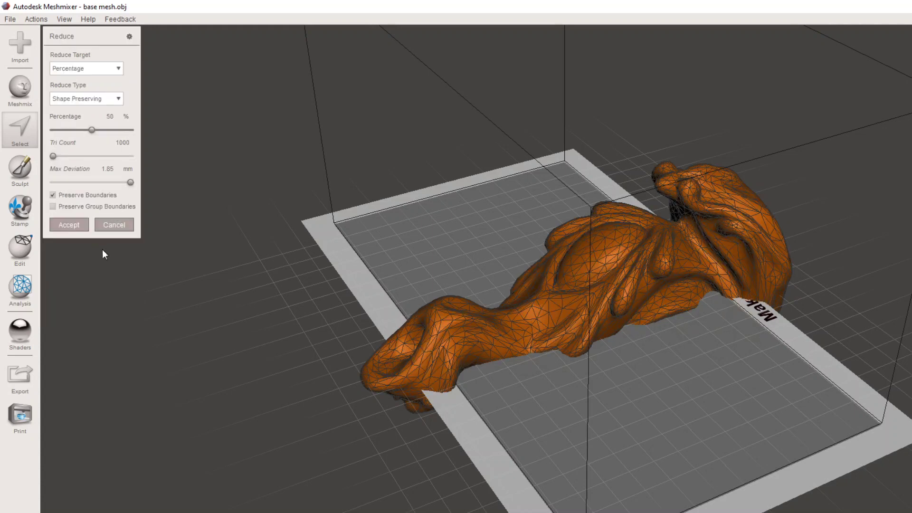
click(72, 225)
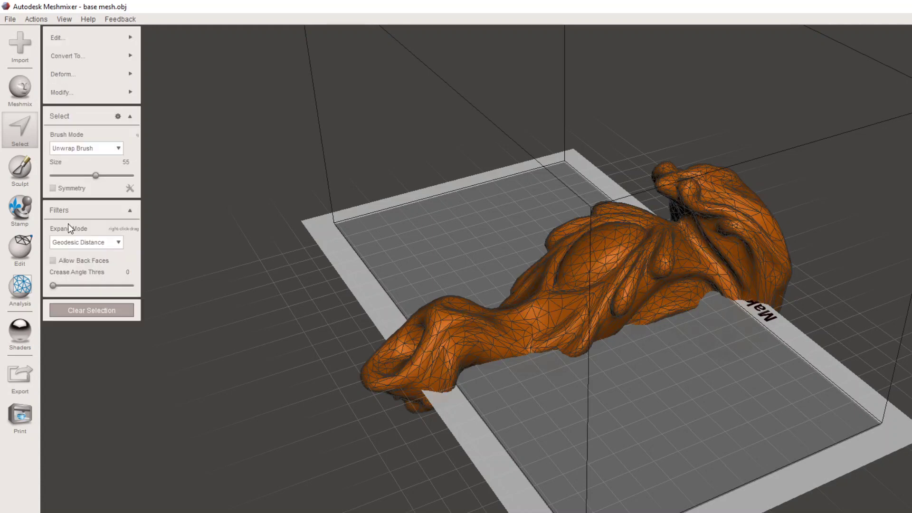
- Export the reduced mesh in OBJ format
right_drag(449, 288, 333, 247)
click(20, 378)
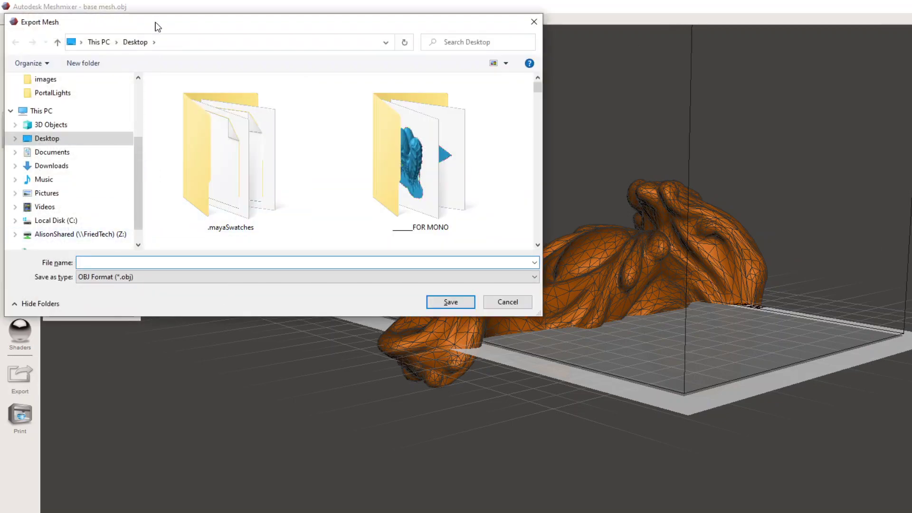
key(Escape)
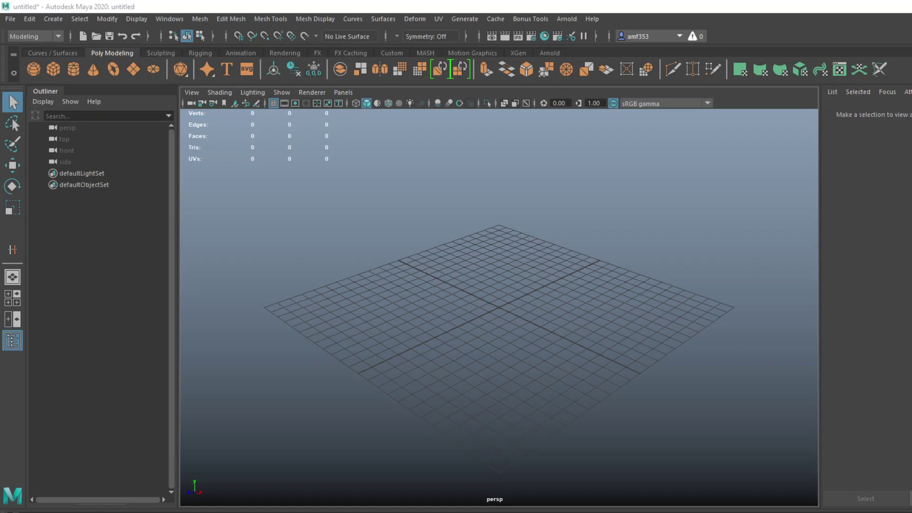
- Switch to Autodesk Maya and import both the reduced mesh and the denser base mesh into the empty scene
drag(649, 285, 634, 277)
scroll(529, 281, down, 5)
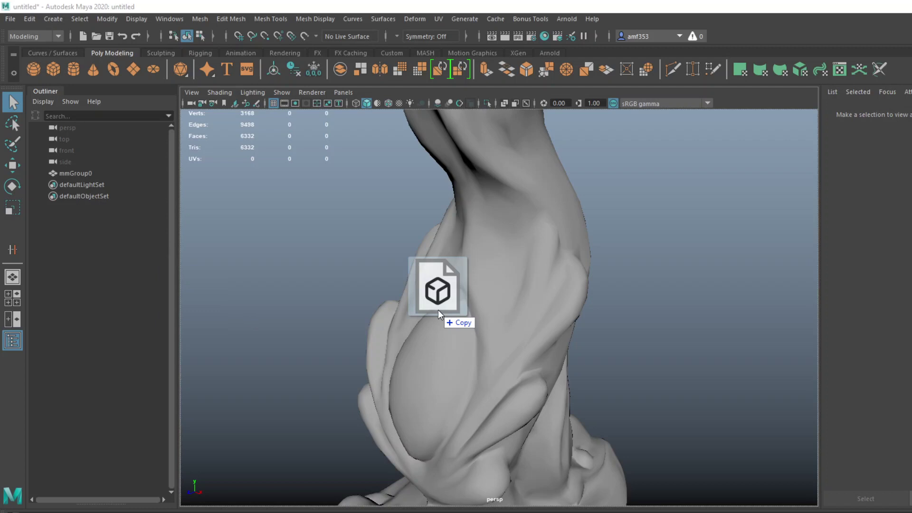
drag(427, 281, 505, 437)
scroll(389, 267, down, 3)
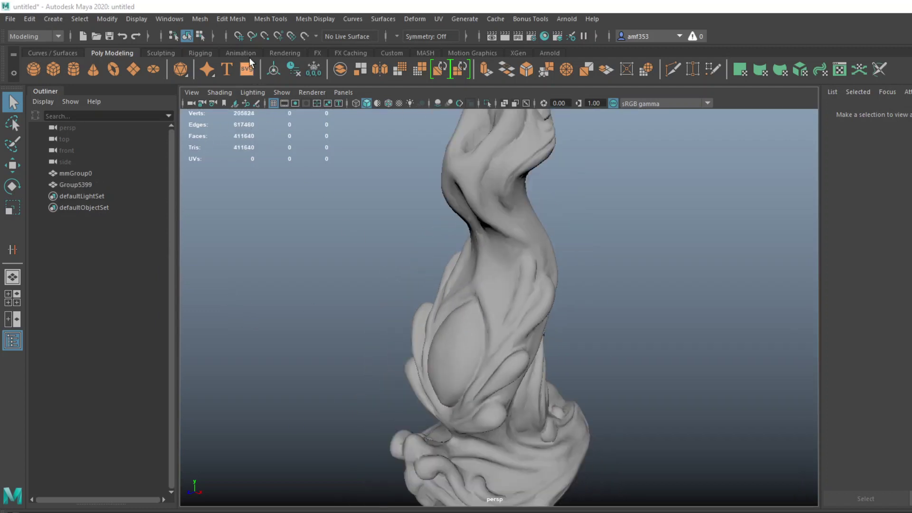
- Select the denser base mesh and turn on the Poly Volume heads-up readout from the bonus display tools
click(137, 19)
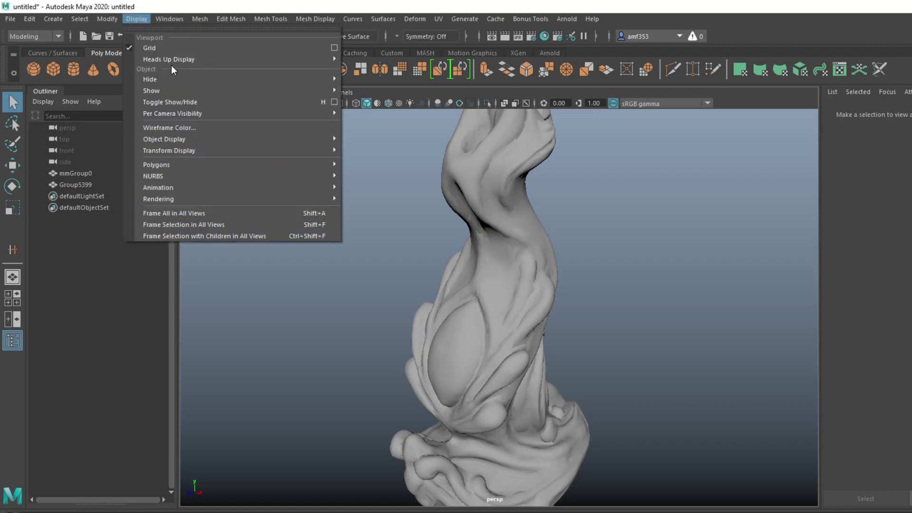
mouse_move(175, 59)
click(418, 218)
click(507, 148)
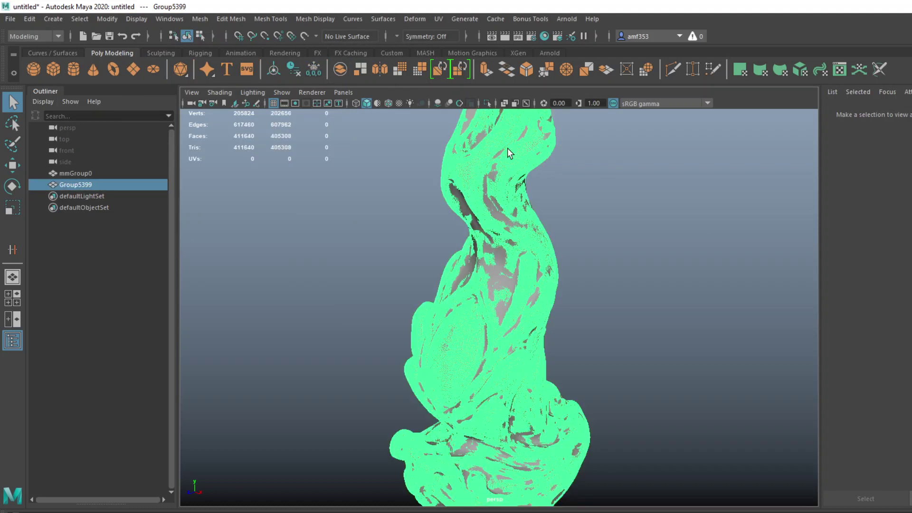
click(540, 21)
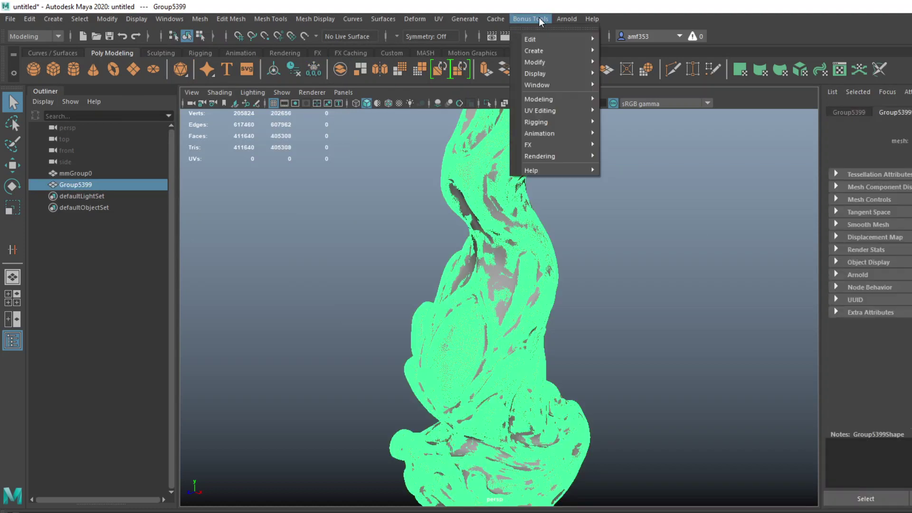
mouse_move(577, 56)
mouse_move(580, 72)
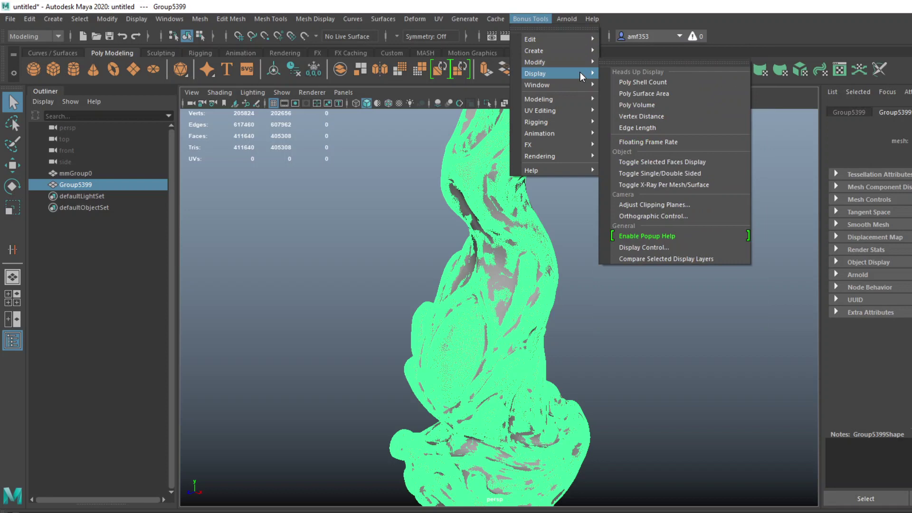
click(677, 104)
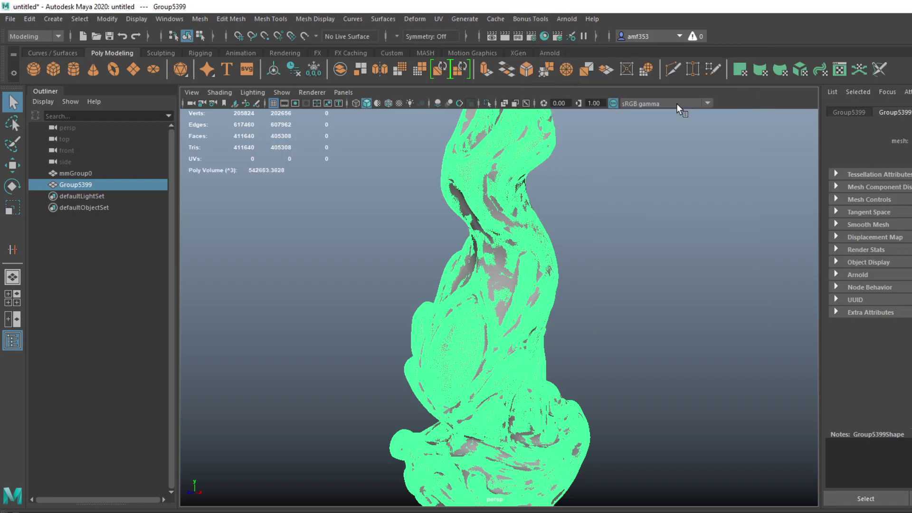
scroll(273, 180, up, 3)
alt+drag(269, 186, 327, 193)
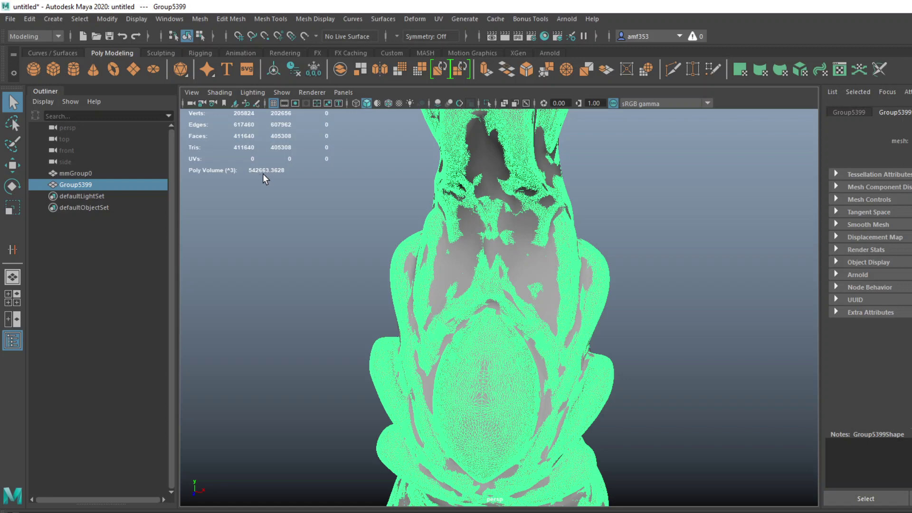
- Hide the denser base mesh and select the reduced mesh beneath it
click(262, 173)
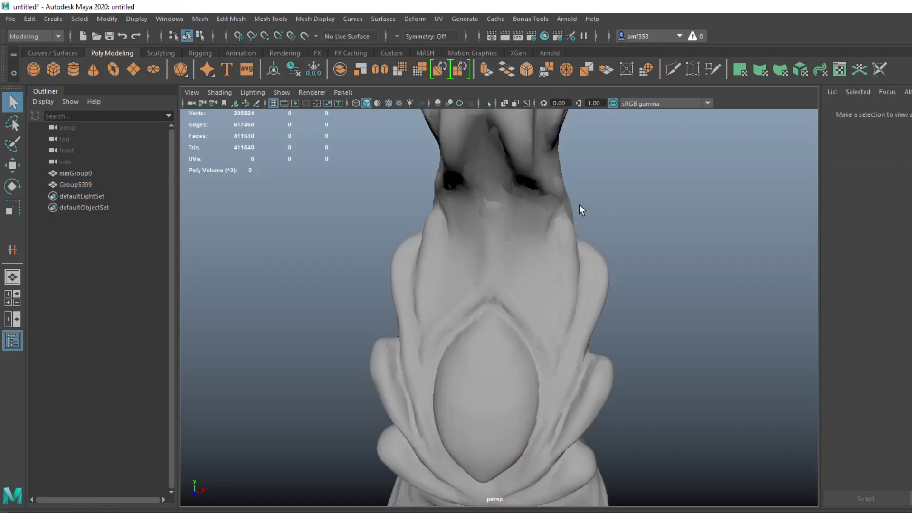
click(551, 229)
scroll(569, 254, down, 2)
alt+drag(569, 253, 561, 316)
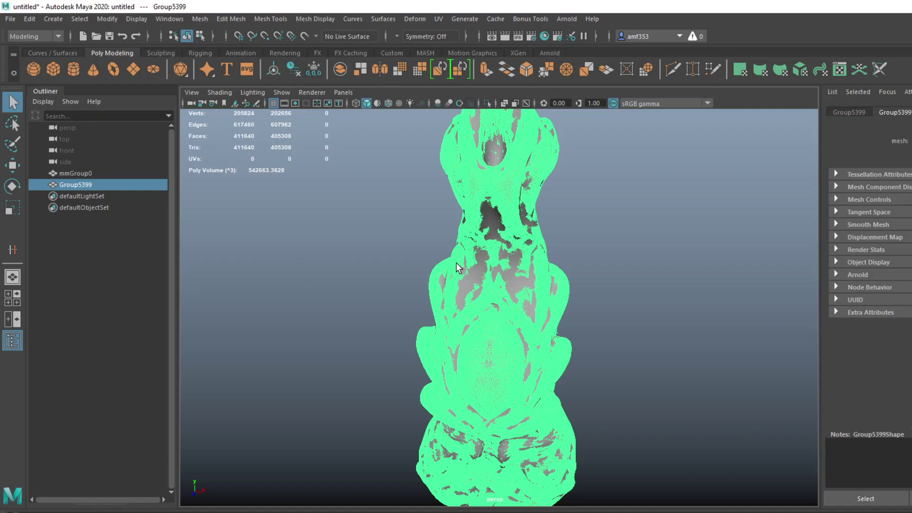
key(ctrl+h)
click(478, 276)
scroll(502, 310, up, 3)
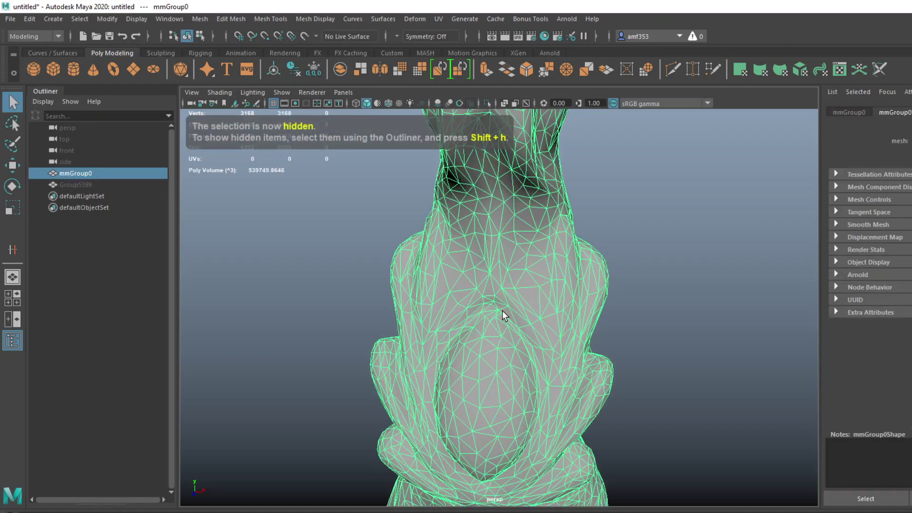
- Extrude all faces of the reduced mesh outward and enter 10 as the Local Translate Z
alt+drag(497, 312, 440, 338)
key(ctrl+e)
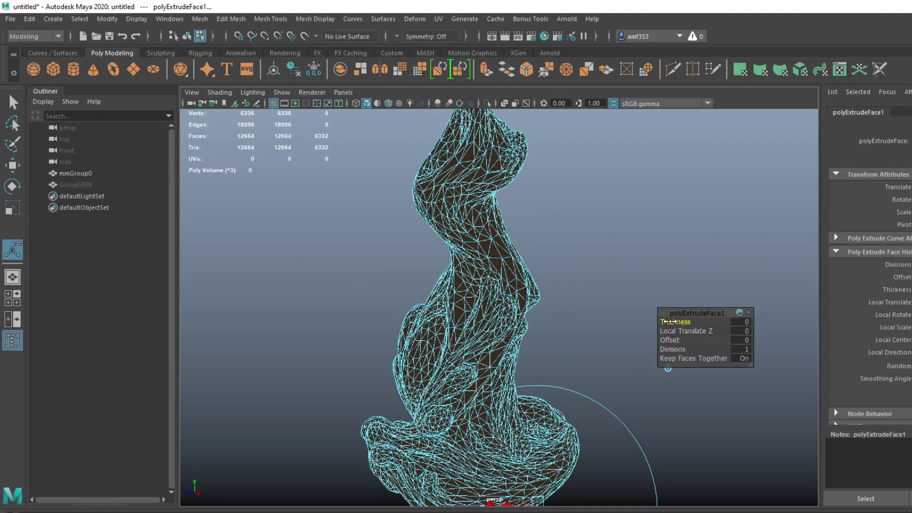
drag(669, 322, 713, 331)
key(ctrl+z)
key(ctrl+z)
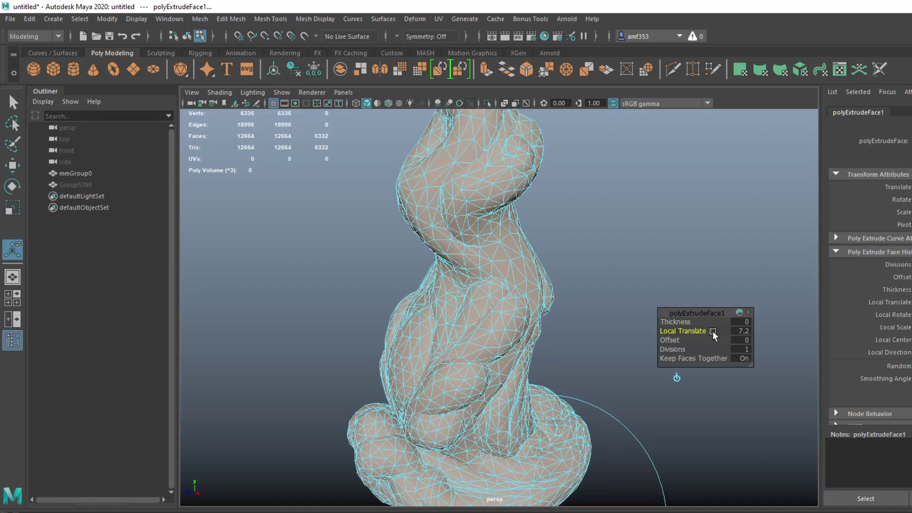
click(742, 331)
text(10)
click(169, 19)
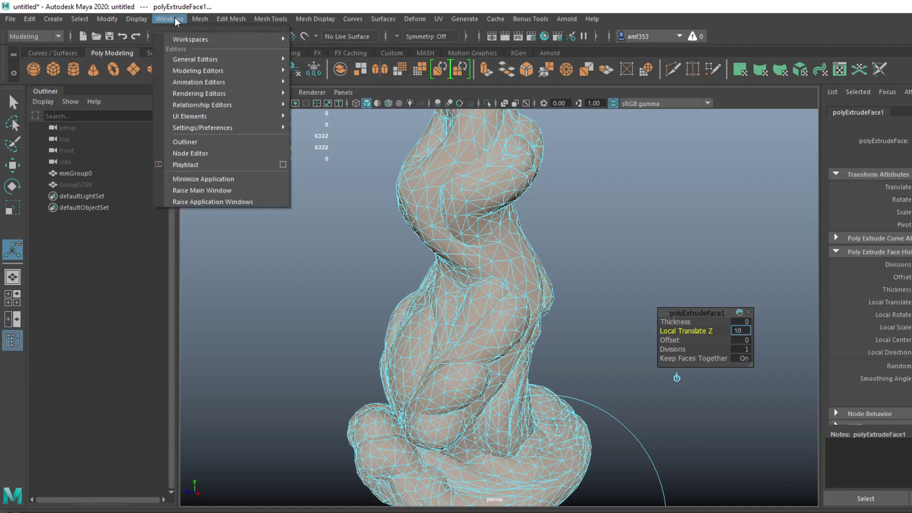
mouse_move(274, 137)
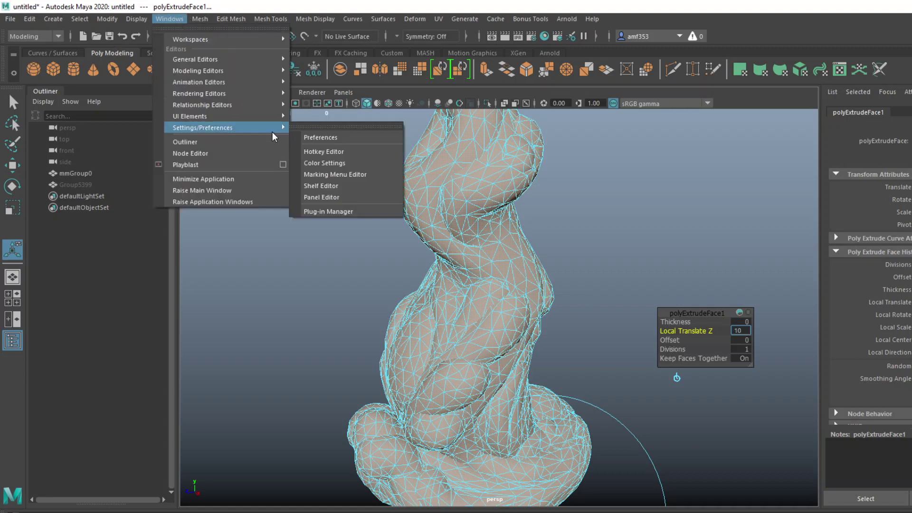
click(344, 212)
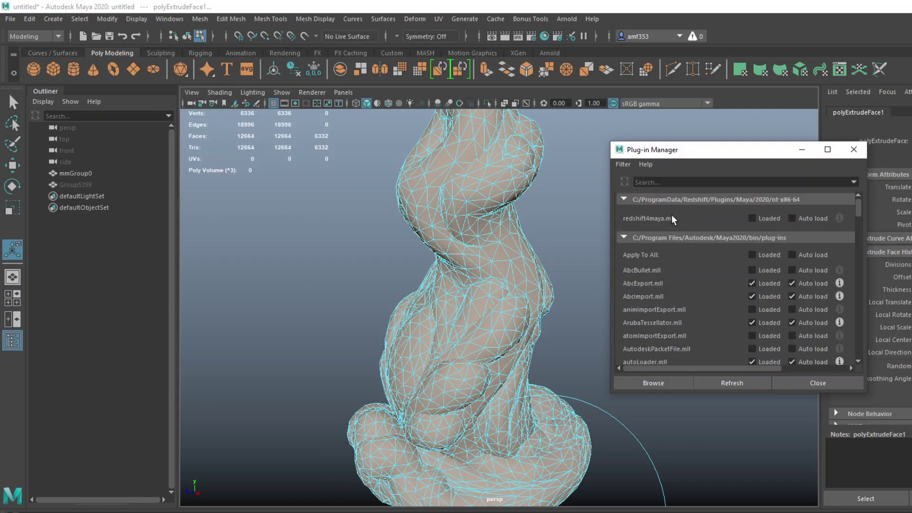
click(853, 149)
- Check the linear working unit in the general application settings of the preferences
click(178, 21)
mouse_move(239, 133)
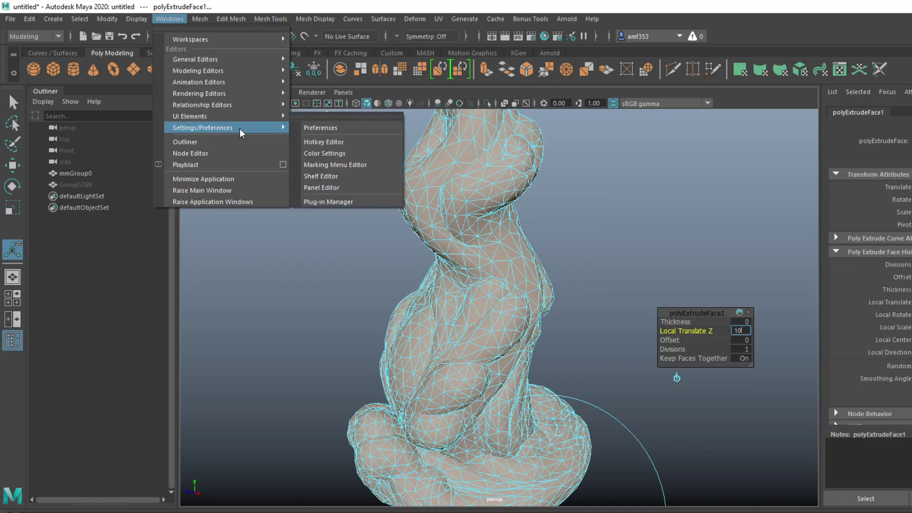
click(328, 127)
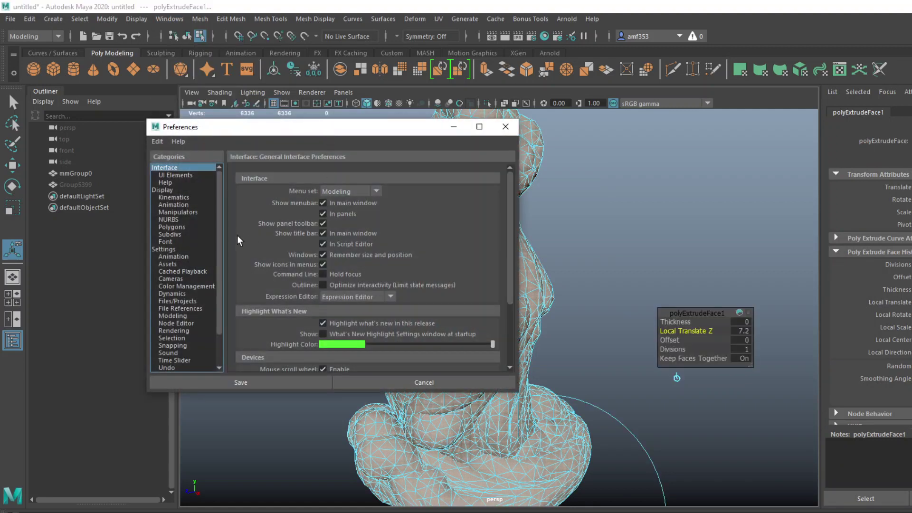
click(162, 190)
click(171, 175)
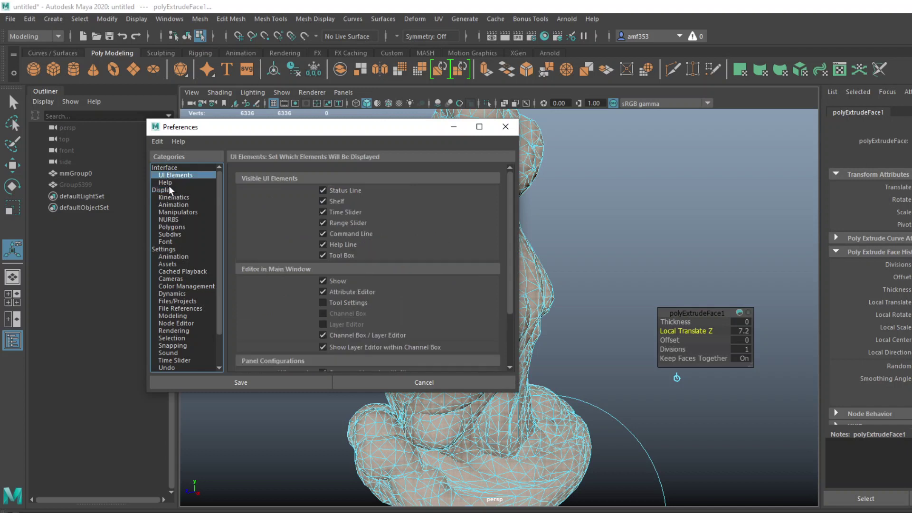
click(170, 169)
click(172, 251)
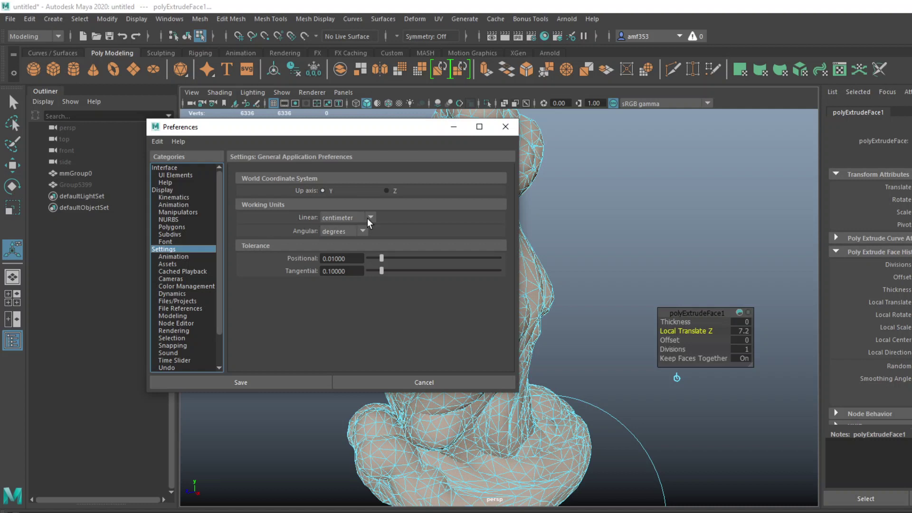
click(508, 133)
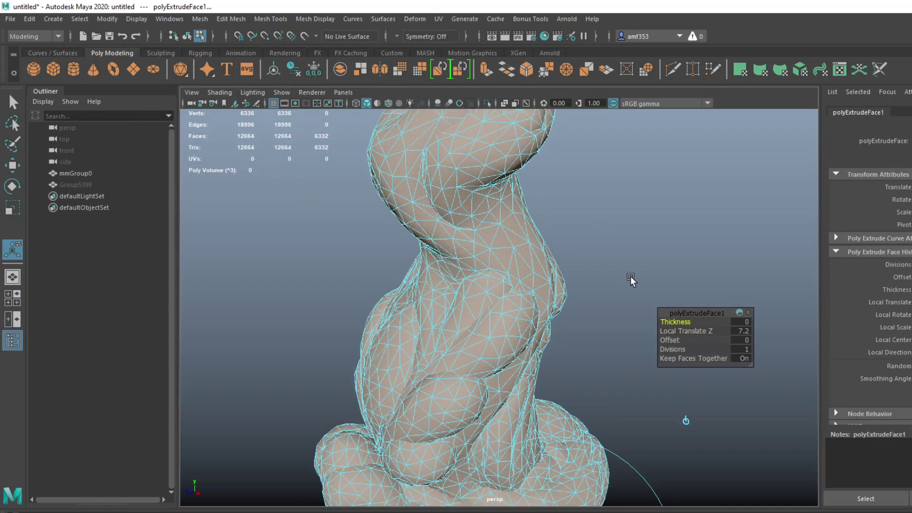
- Apply a Local Translate Z of 10 to the face extrusion and return to object mode
click(741, 331)
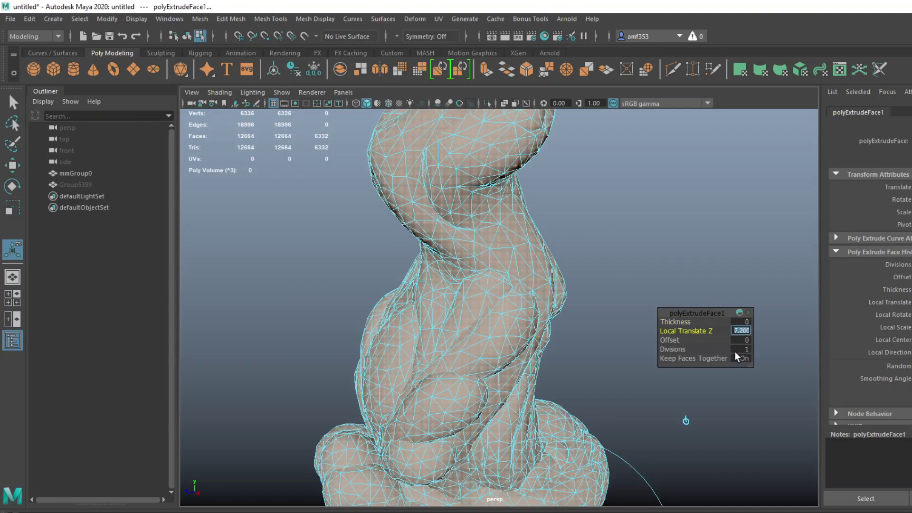
text(10)
key(Return)
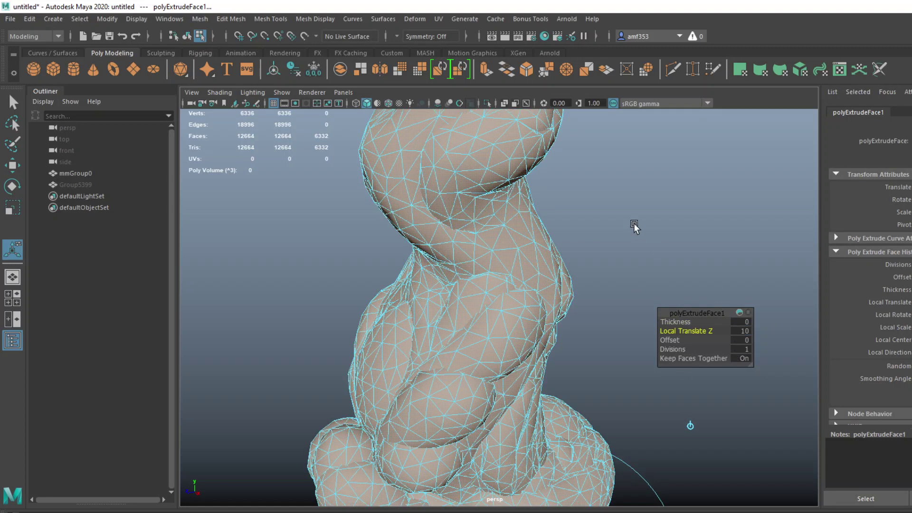
right_drag(478, 226, 537, 201)
click(589, 228)
alt+drag(552, 338, 671, 332)
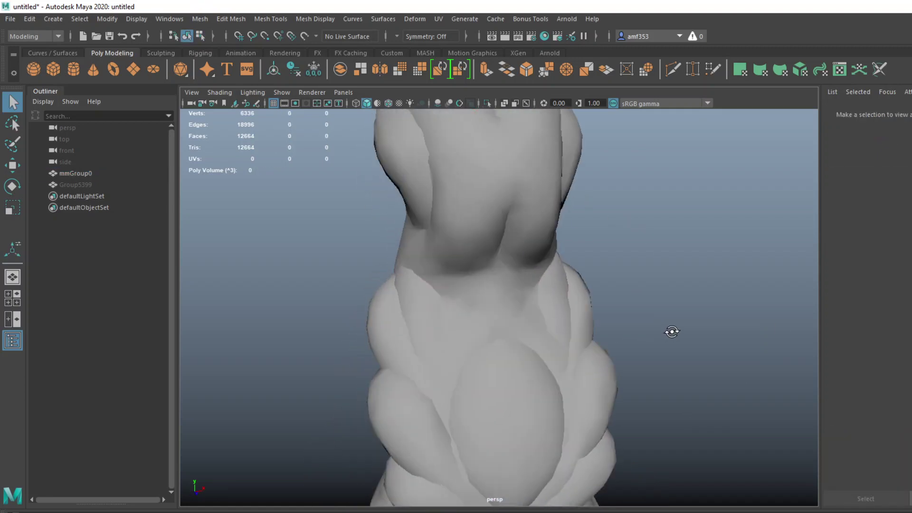
- Unhide the denser base mesh and display the scene in wireframe to compare both meshes
click(97, 185)
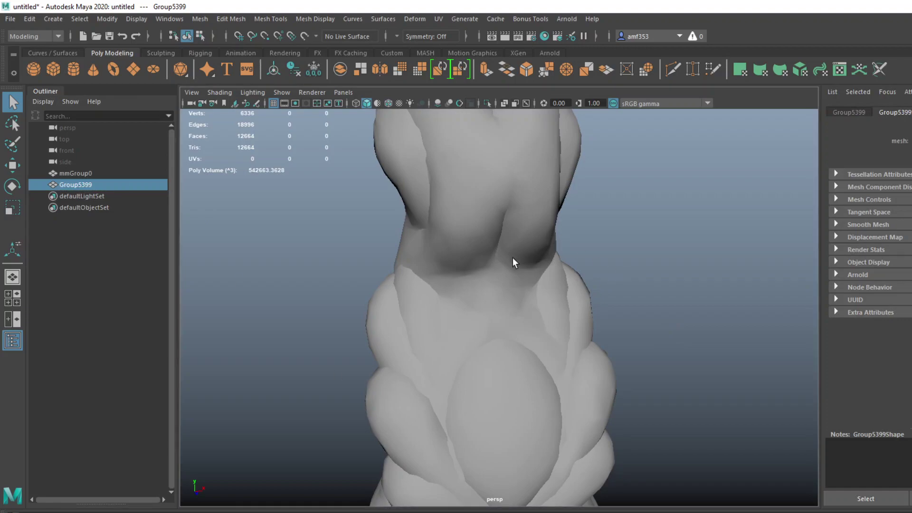
key(4)
alt+drag(577, 310, 657, 321)
alt+drag(511, 380, 477, 351)
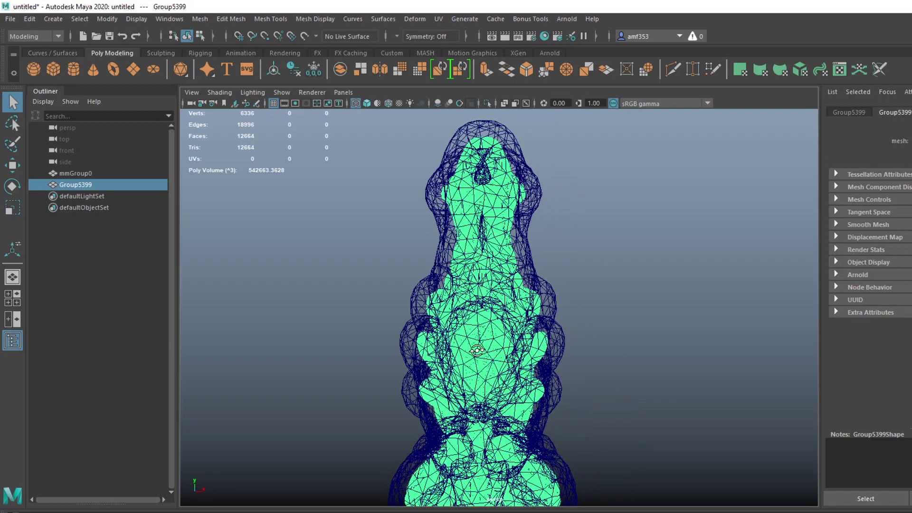
- Isolate the extruded reduced mesh in the viewport
click(521, 257)
key(ctrl+1)
scroll(555, 259, up, 5)
scroll(506, 207, down, 2)
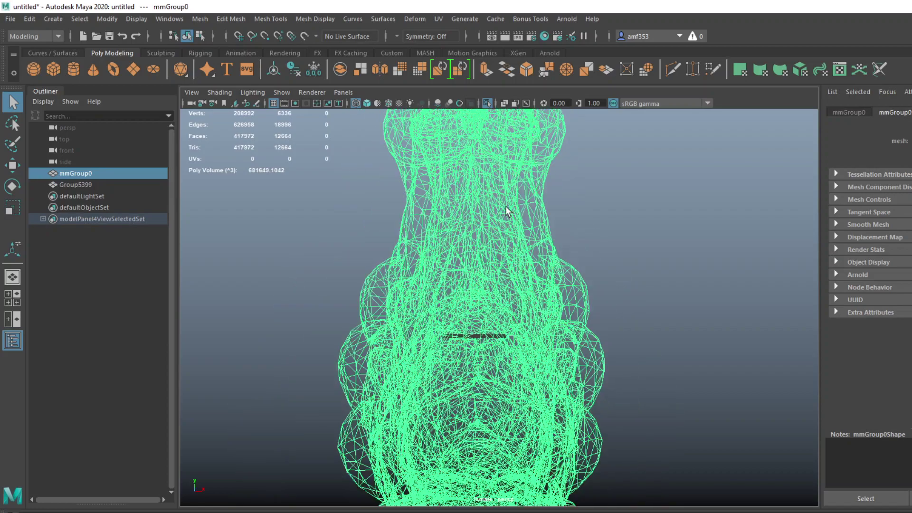
- Select the outer shell's faces, invert the selection to delete the inner shell, and return to object mode
right_drag(505, 202, 506, 232)
double_click(533, 195)
scroll(540, 251, down, 6)
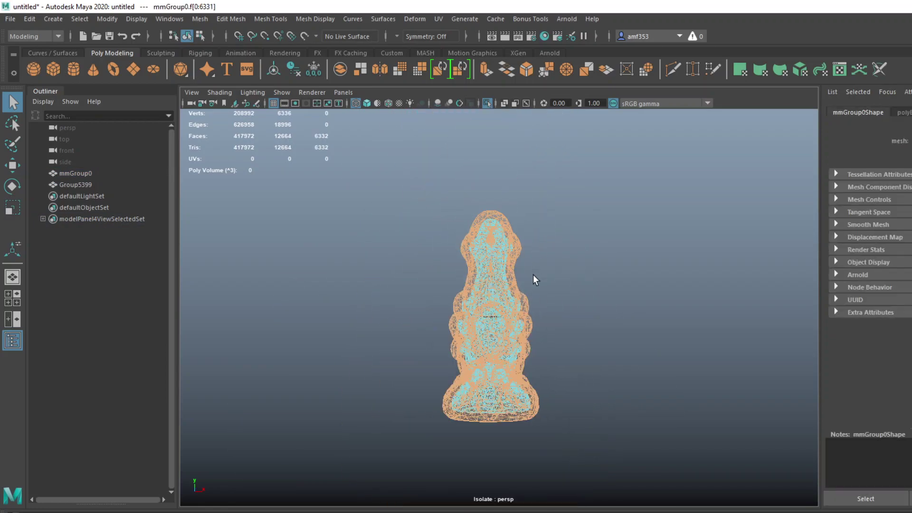
scroll(533, 275, up, 4)
scroll(535, 312, down, 3)
right_click(504, 265)
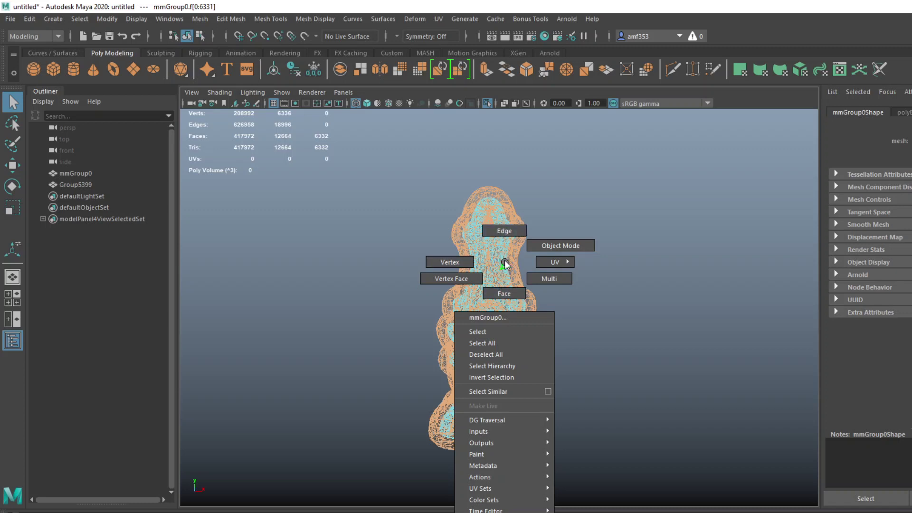
click(504, 260)
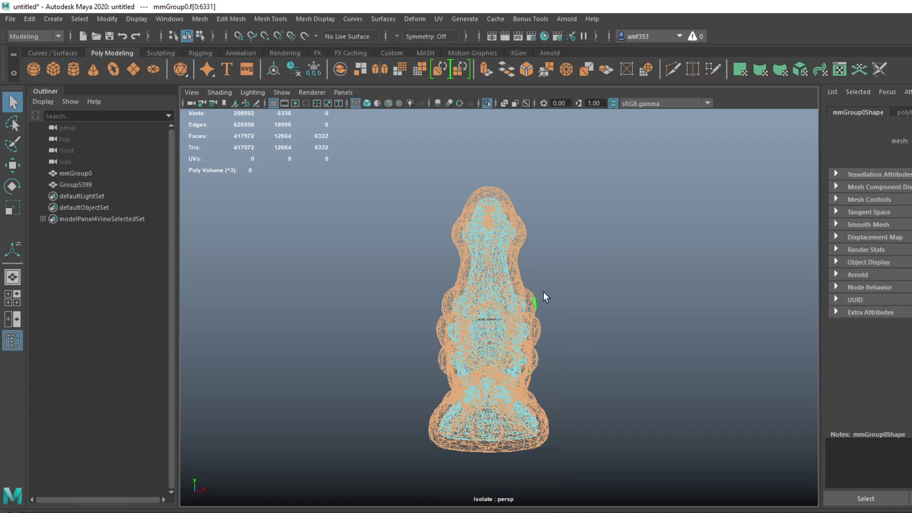
drag(378, 126, 594, 426)
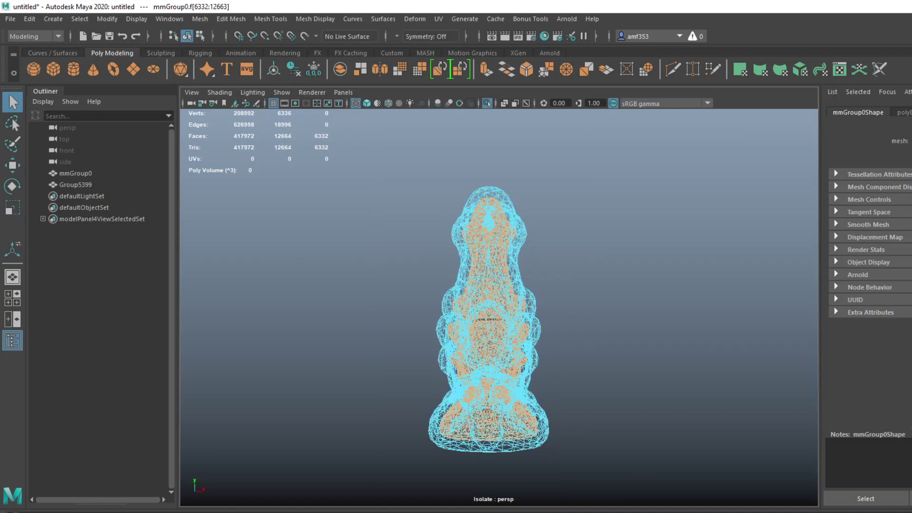
key(Delete)
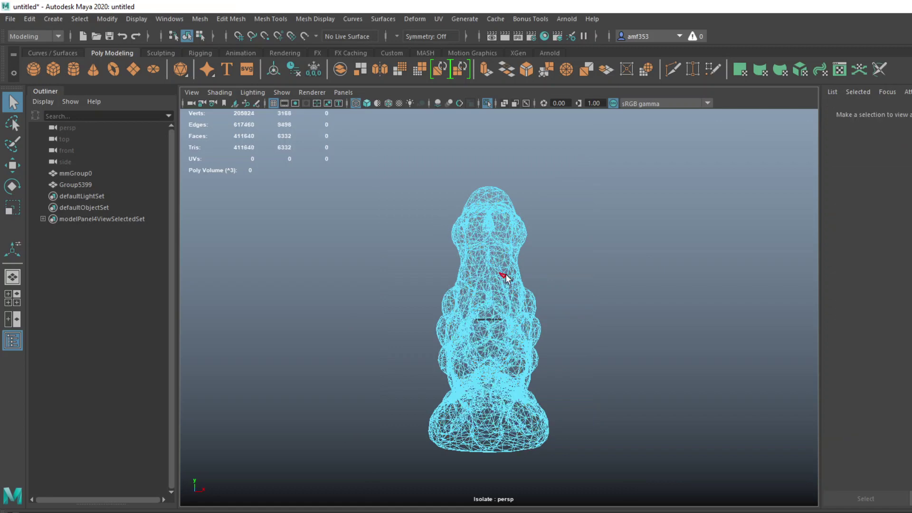
right_drag(506, 269, 530, 257)
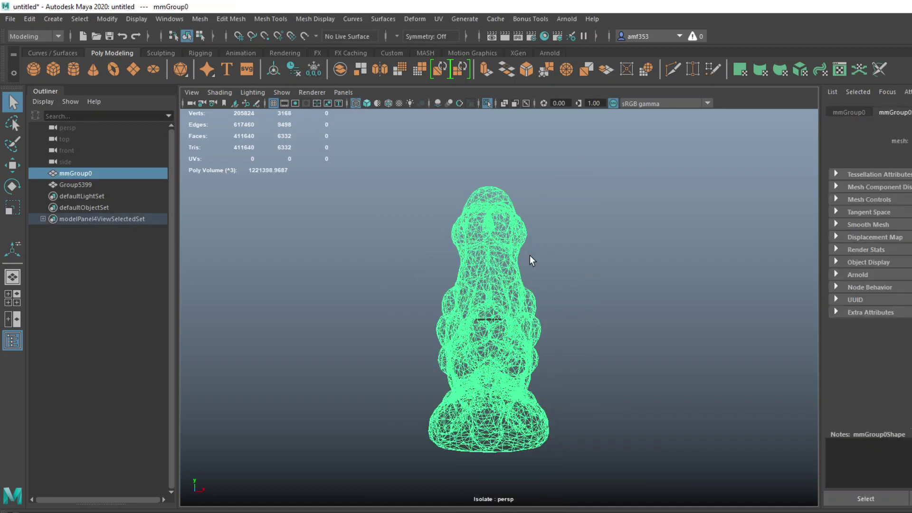
- Switch to shaded display and examine the remaining outer shell's faces up close
scroll(552, 253, up, 2)
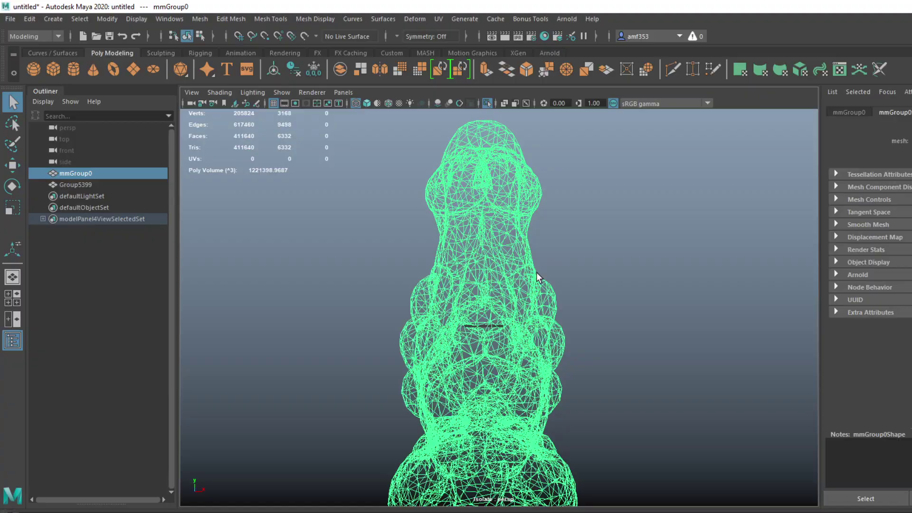
scroll(544, 287, up, 4)
scroll(544, 287, up, 5)
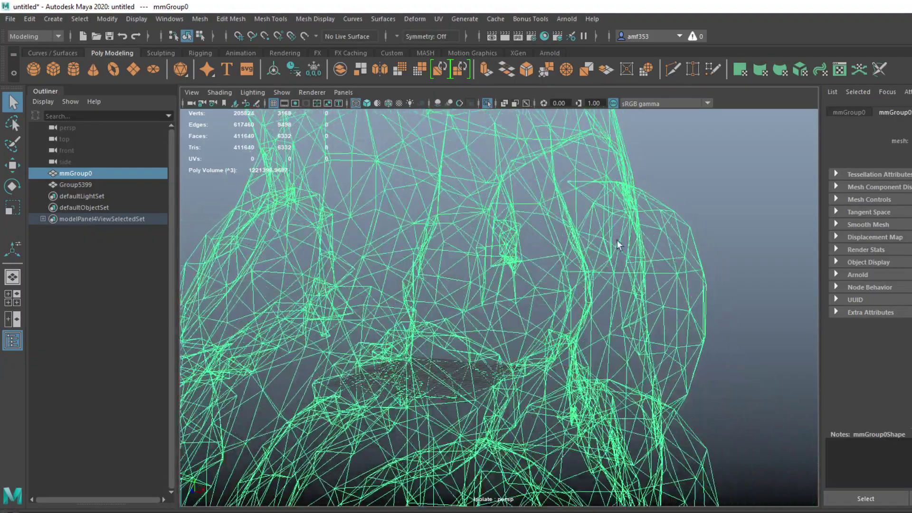
scroll(591, 312, up, 3)
alt+middle_drag(591, 312, 499, 362)
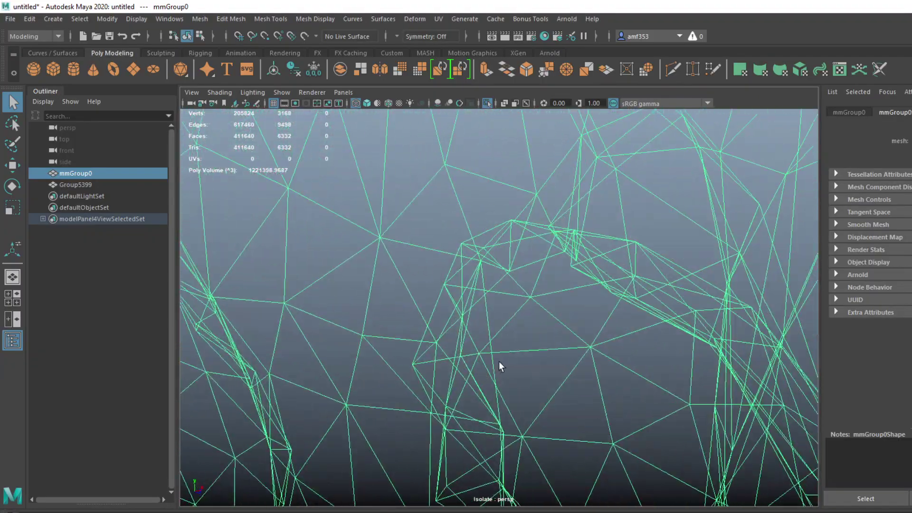
key(5)
mouse_move(499, 361)
alt+mouse_down()
mouse_move(571, 359)
mouse_move(591, 345)
alt+mouse_up()
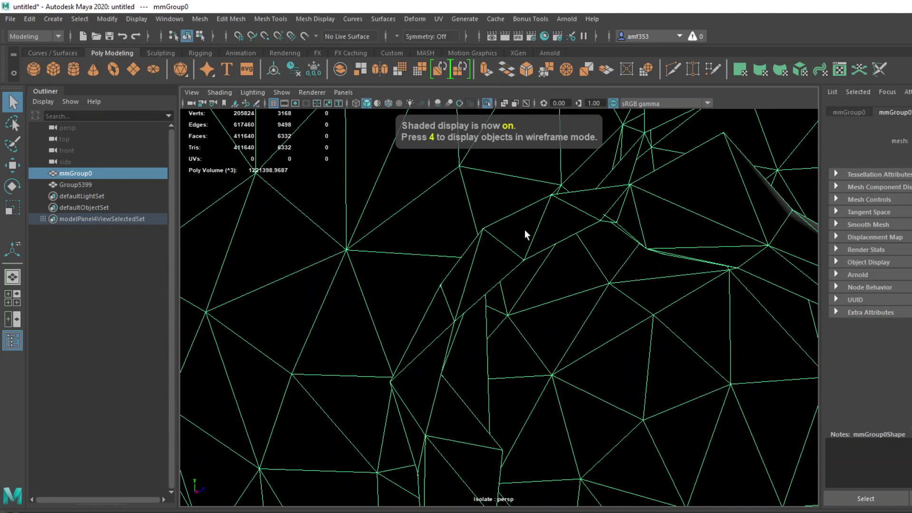
- Export the selected outer shell from the scene as mold shell 02.obj
mouse_move(524, 230)
alt+mouse_down()
mouse_move(579, 285)
mouse_move(515, 287)
mouse_move(518, 218)
alt+mouse_up()
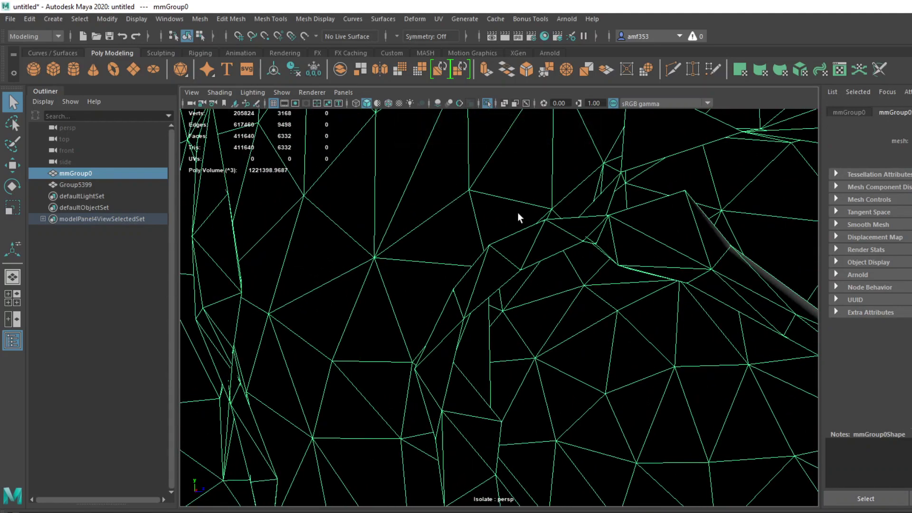
alt+right_drag(581, 240, 460, 279)
scroll(537, 322, down, 6)
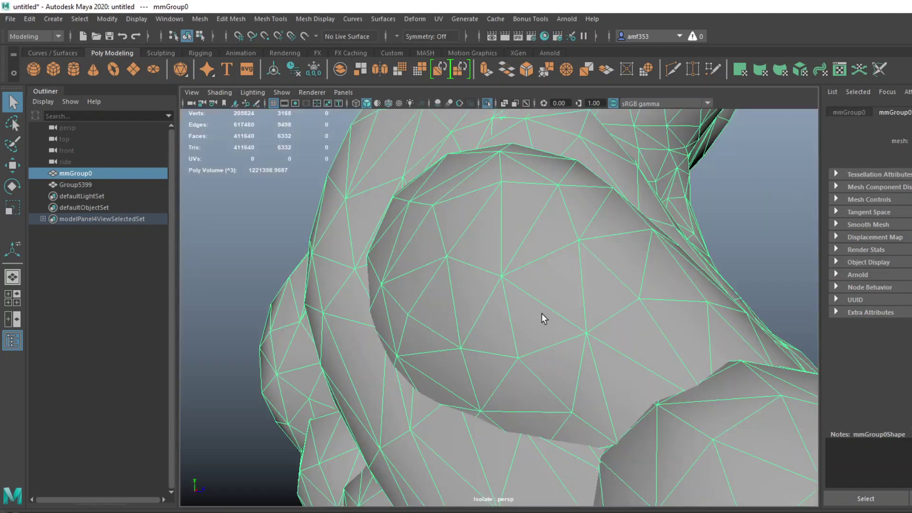
alt+drag(542, 316, 373, 290)
click(10, 19)
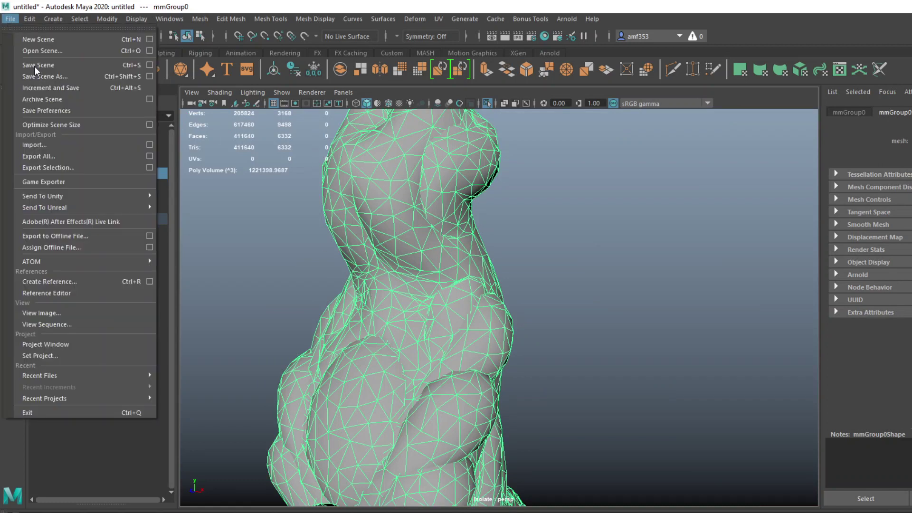
click(95, 168)
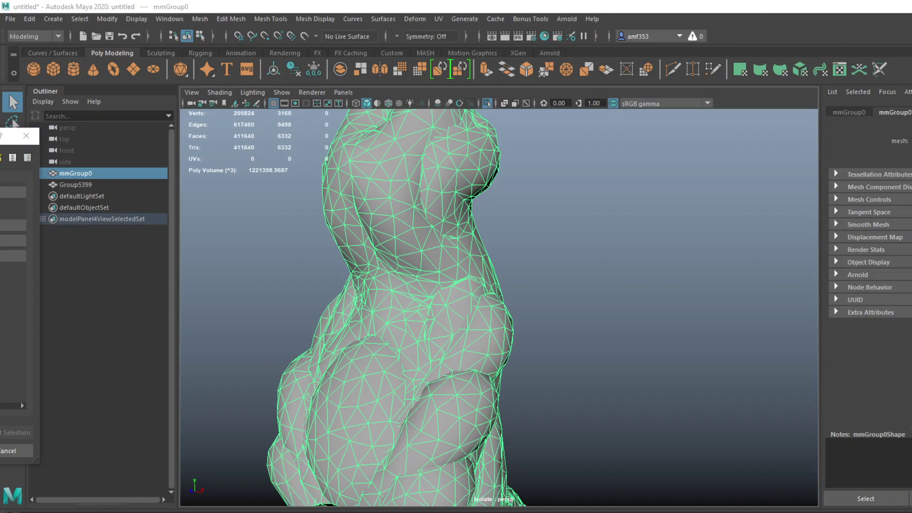
click(14, 451)
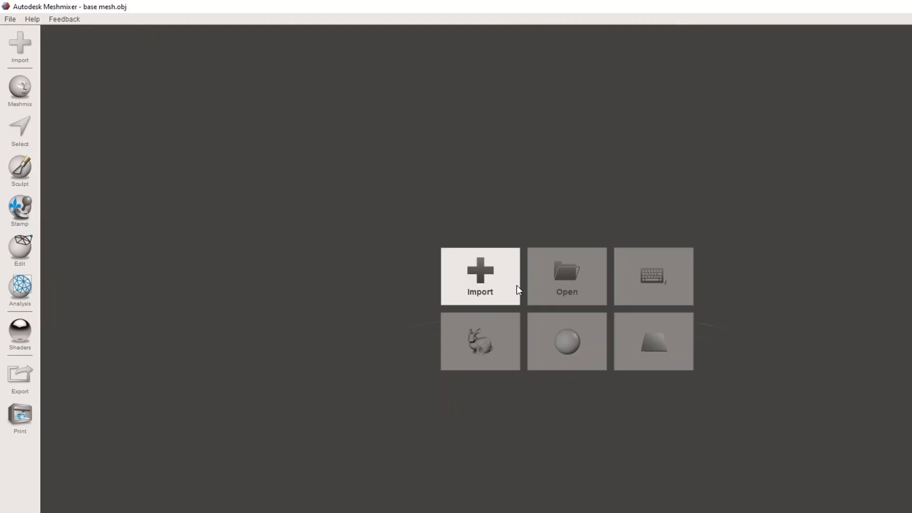
- Switch to Meshmixer and import mold shell 02.obj as a new mesh
click(493, 275)
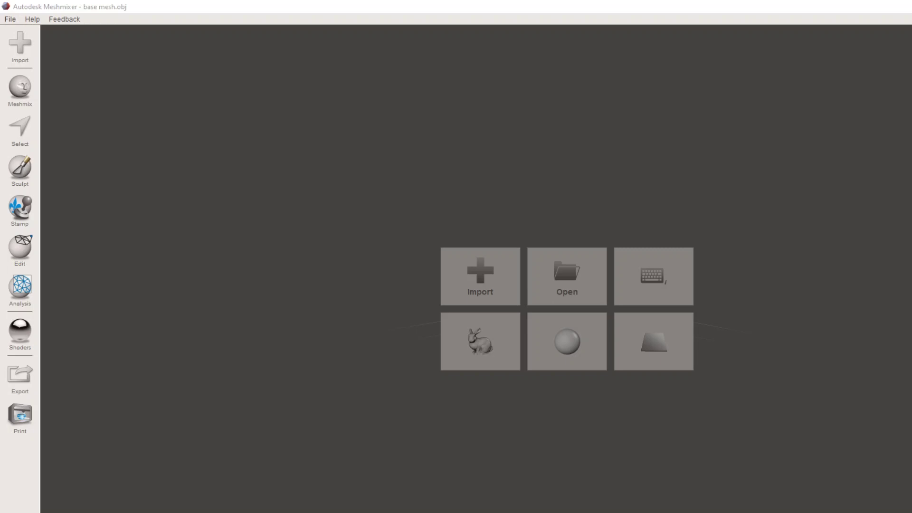
drag(571, 259, 692, 195)
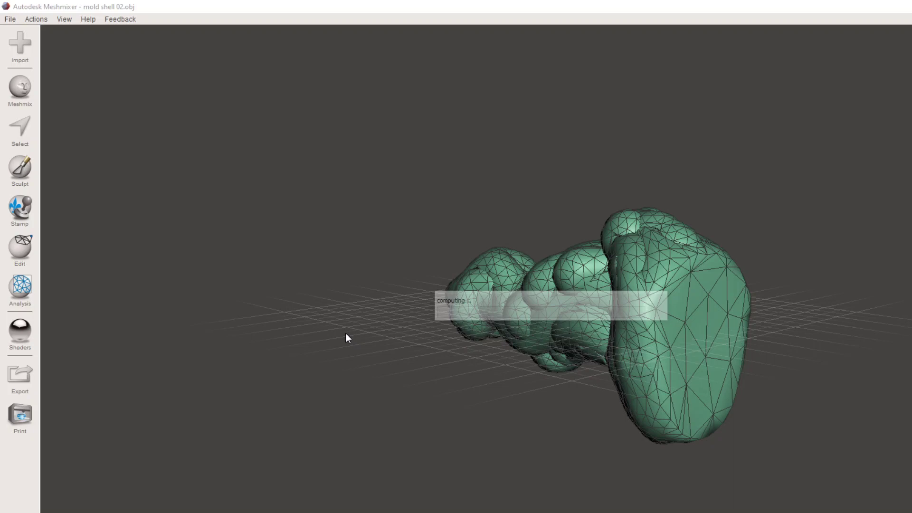
scroll(423, 365, up, 2)
right_drag(423, 366, 456, 422)
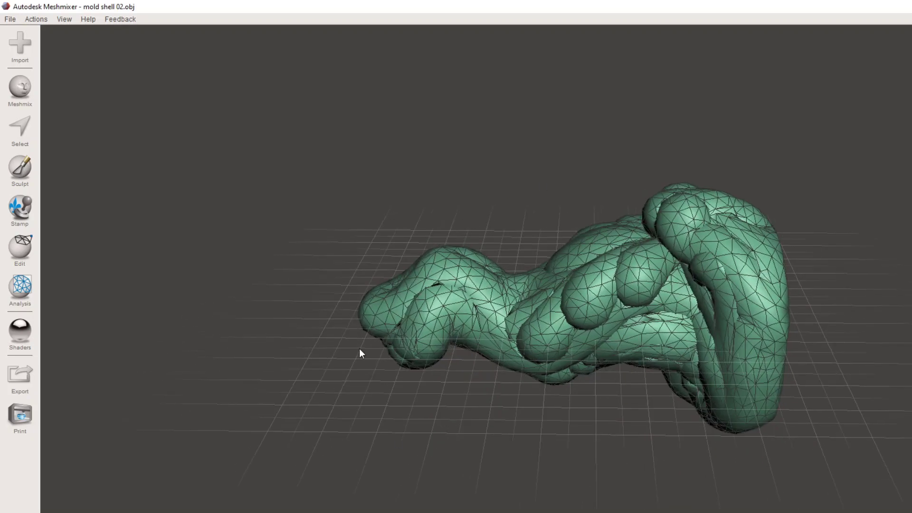
scroll(562, 432, up, 2)
- Run Make Solid on the imported shell with the Fast solid type and solid accuracy and mesh density at 128
mouse_move(33, 247)
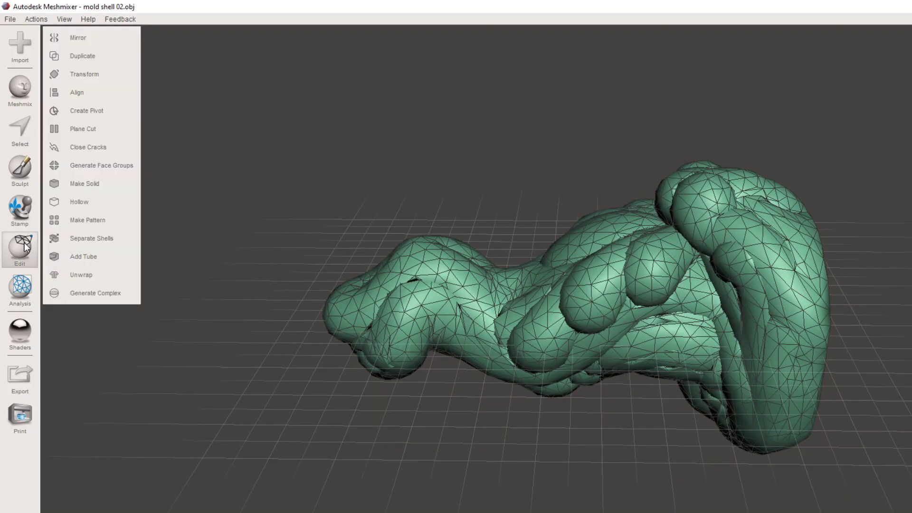
click(108, 186)
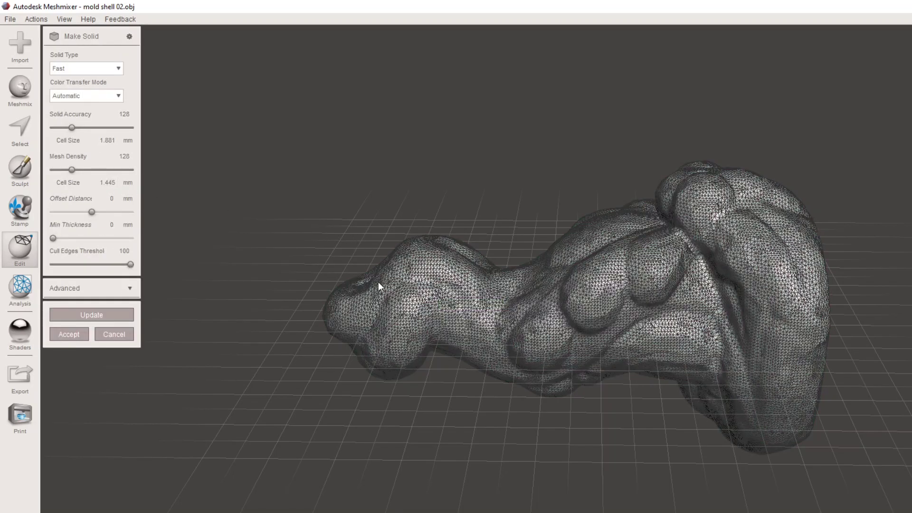
right_drag(269, 362, 190, 307)
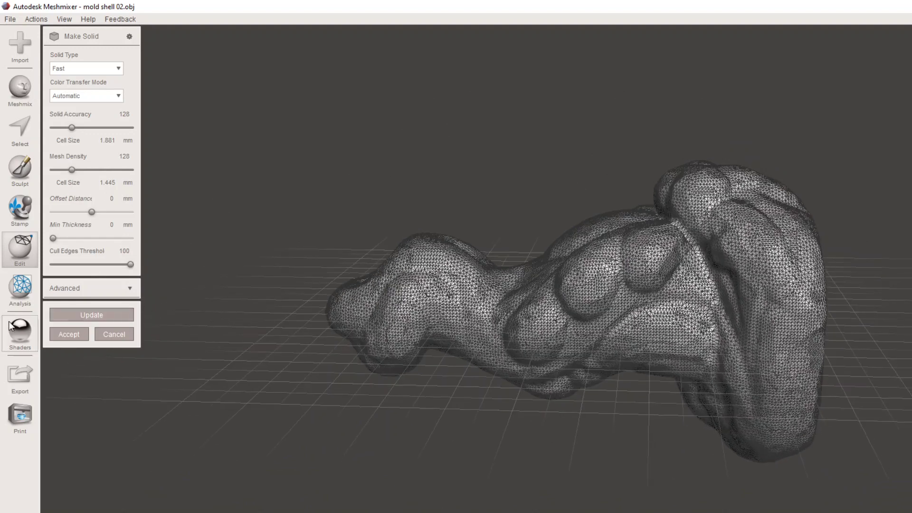
- Try to apply different shaders to the Make Solid preview of the shell
click(23, 335)
drag(227, 333, 526, 308)
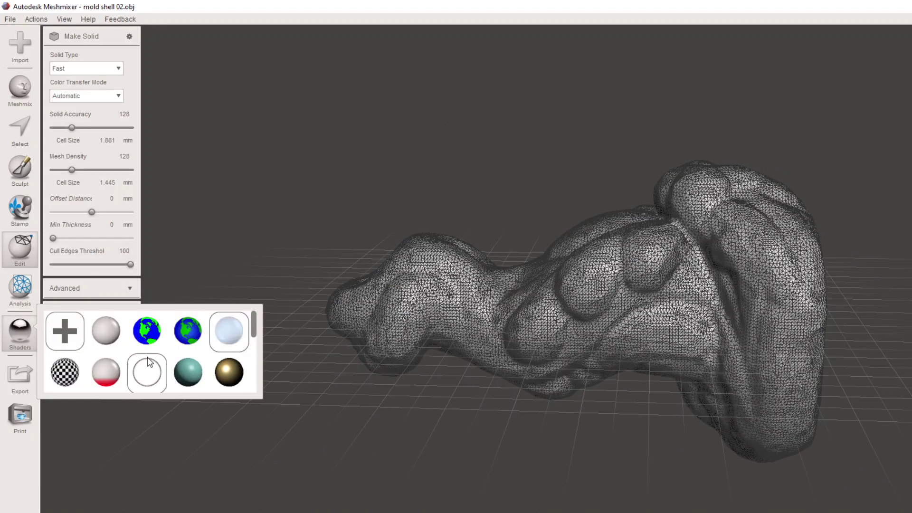
drag(146, 372, 590, 300)
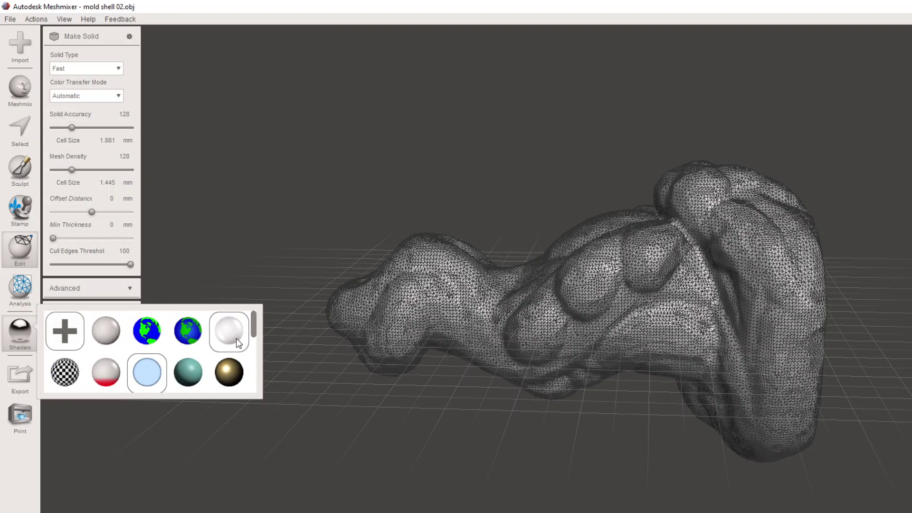
scroll(235, 338, down, 5)
scroll(207, 358, up, 5)
drag(217, 348, 506, 311)
click(402, 443)
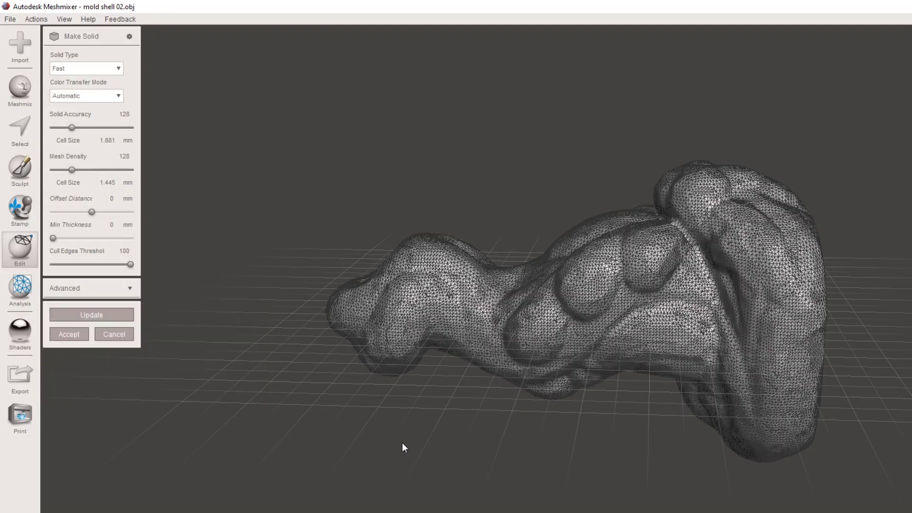
- Accept the Make Solid result and apply a see-through shader to examine the inside of the solid shell up close
click(55, 334)
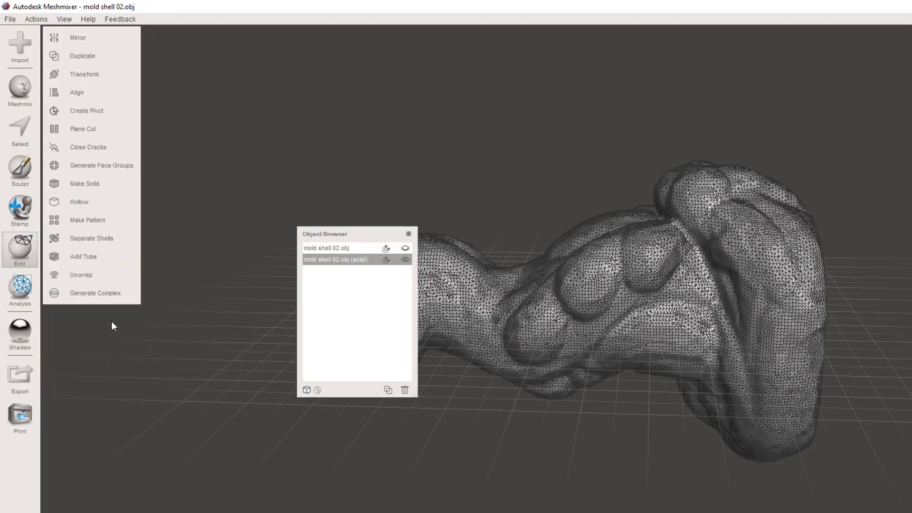
click(19, 324)
drag(233, 333, 511, 272)
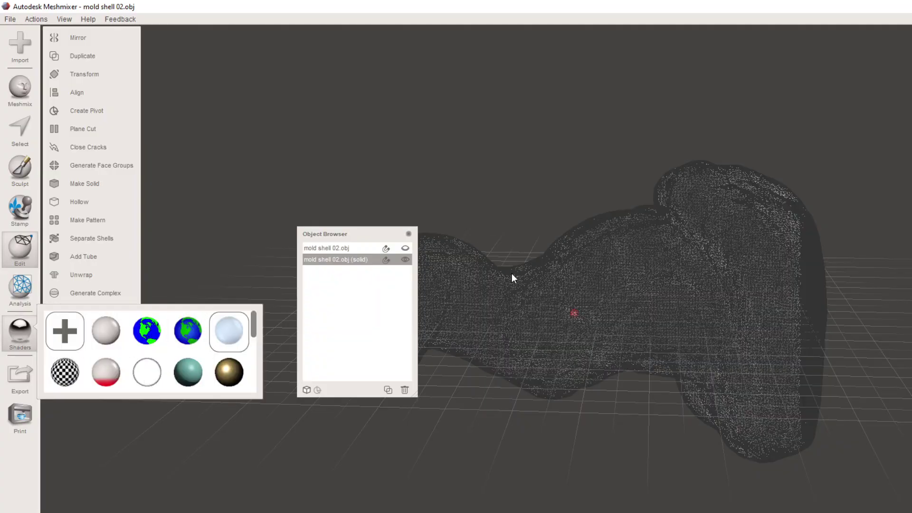
scroll(555, 319, up, 10)
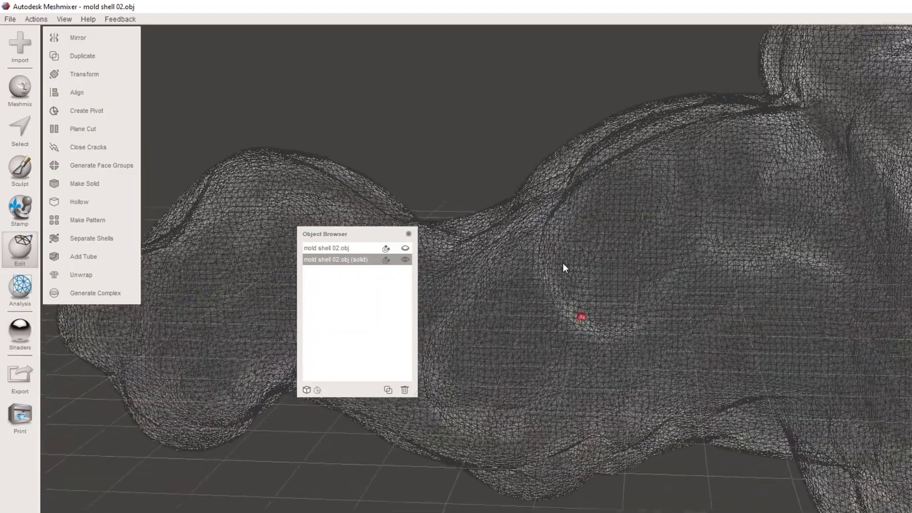
scroll(562, 266, up, 5)
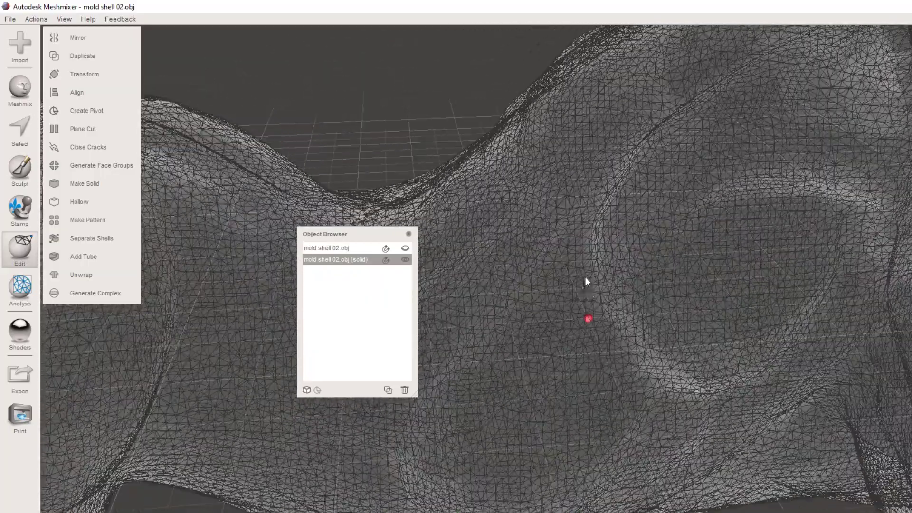
- Apply the plain light grey shader to the solid shell
key(t)
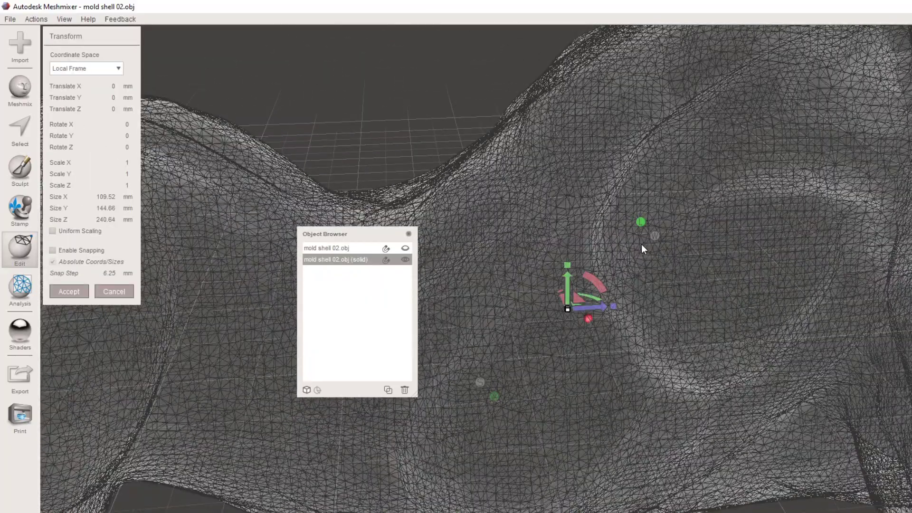
mouse_move(20, 331)
drag(106, 331, 722, 194)
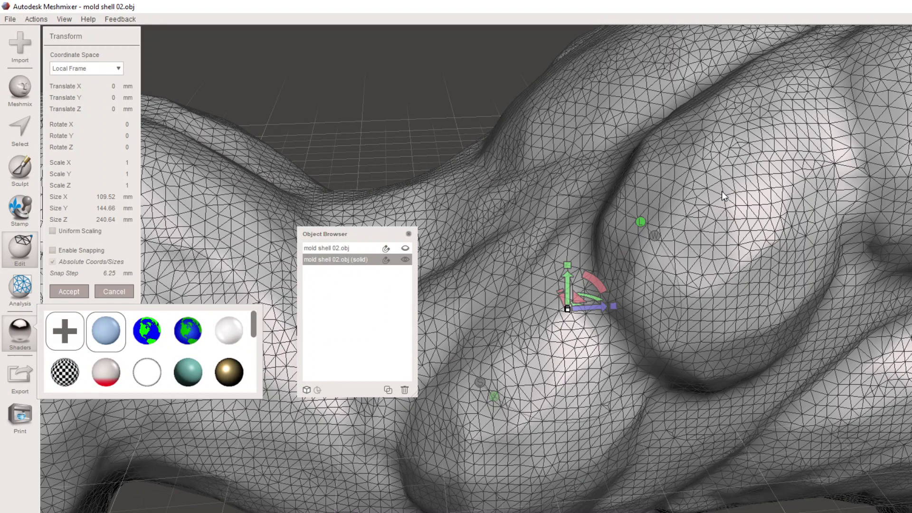
- Select the entire solid shell and reduce its triangles by 50 % twice, using the Shape Preserving type
key(ctrl+a)
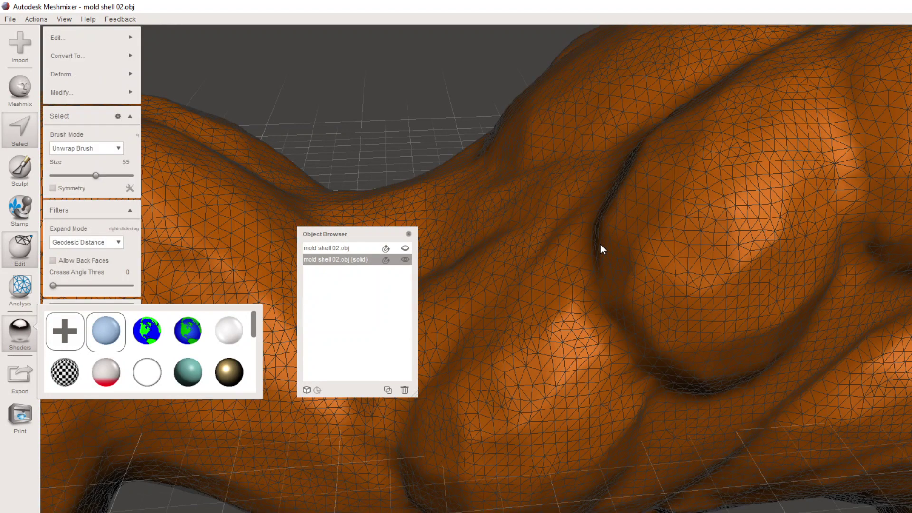
key(ctrl+shift+r)
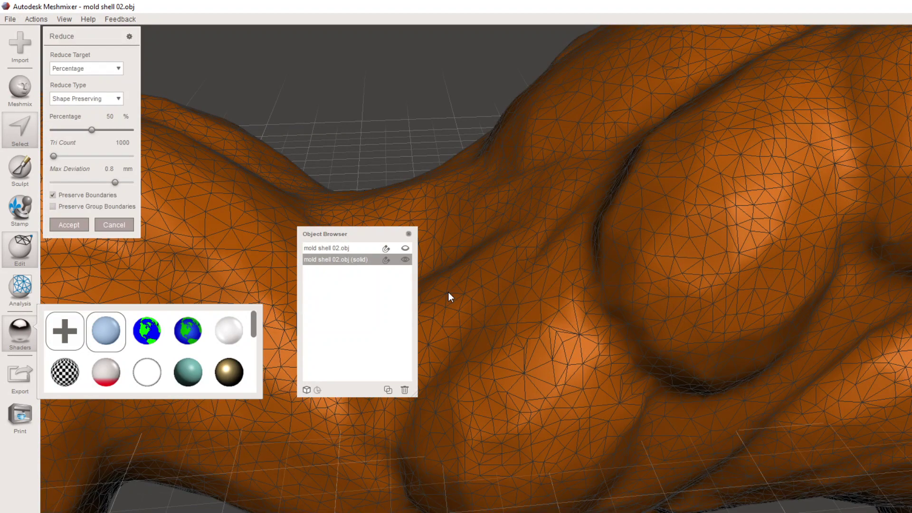
click(79, 227)
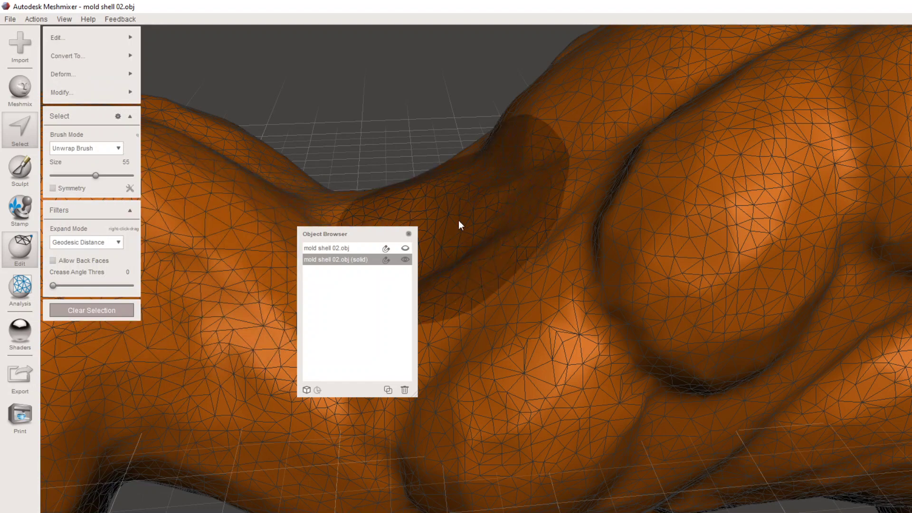
key(ctrl+shift+r)
click(62, 227)
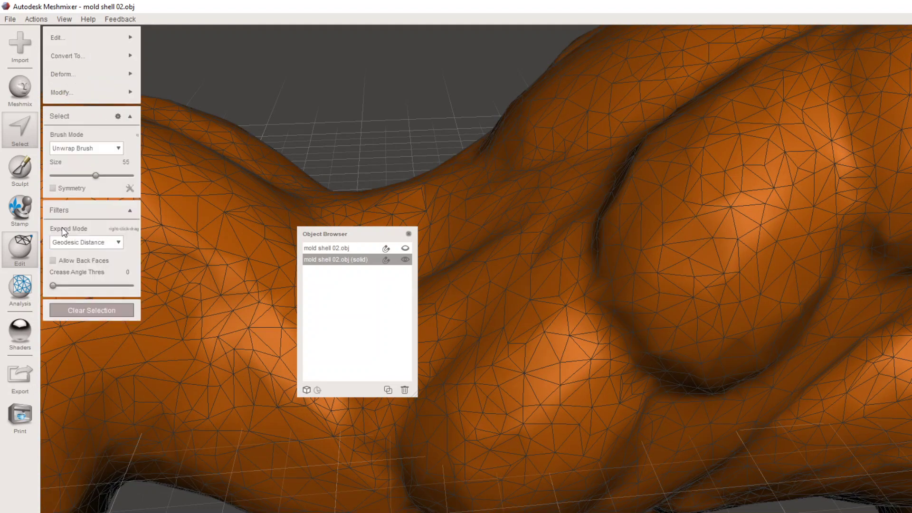
- Export the reduced solid shell in OBJ format as mold shell 03 in the Splash folder
click(13, 383)
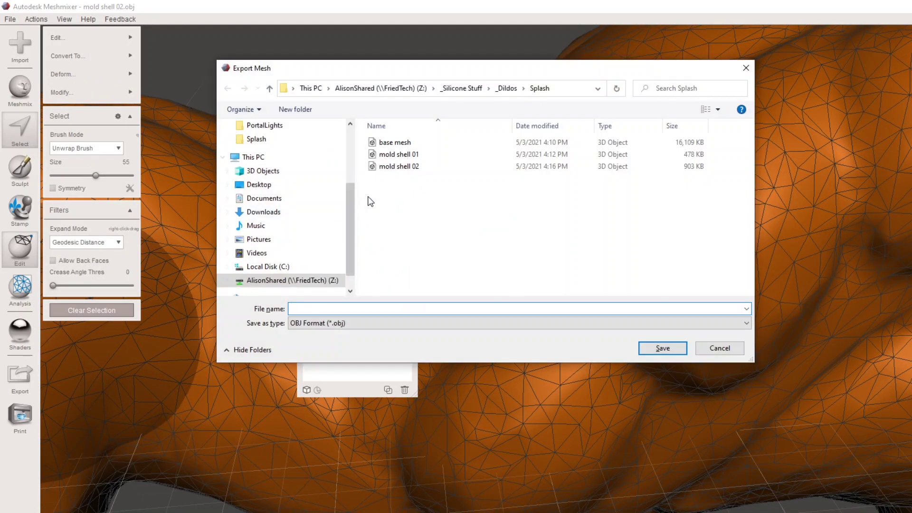
click(399, 166)
double_click(329, 308)
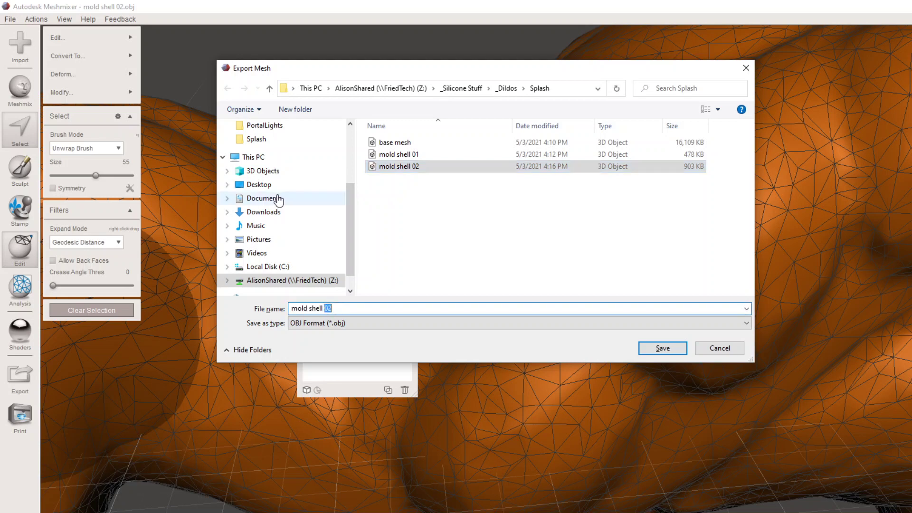
text(03)
key(Return)
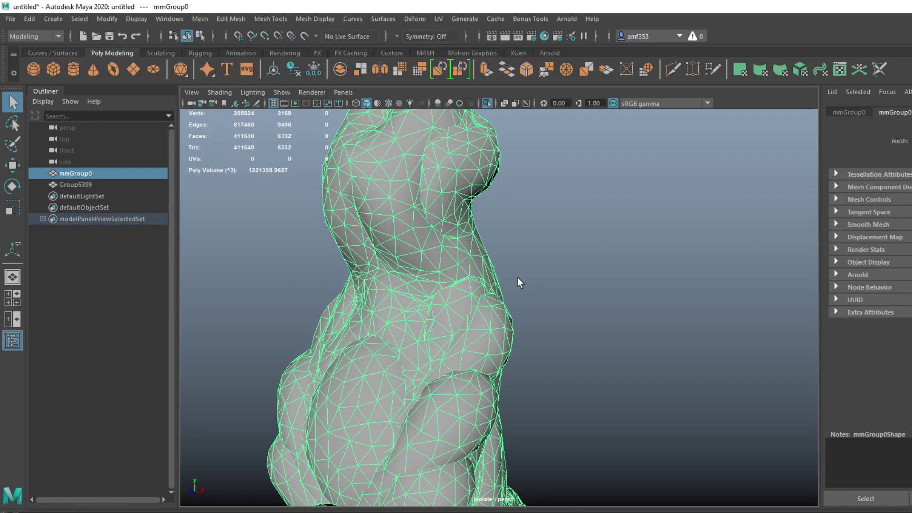
- Switch to Maya, replace the old outer shell with the imported mold shell 03.obj, and turn off viewport isolation
key(Delete)
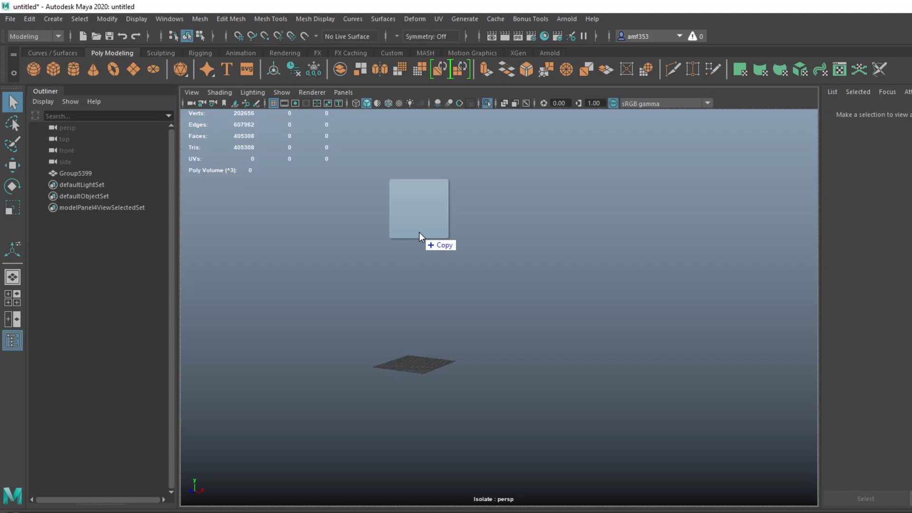
drag(419, 232, 420, 234)
key(ctrl+1)
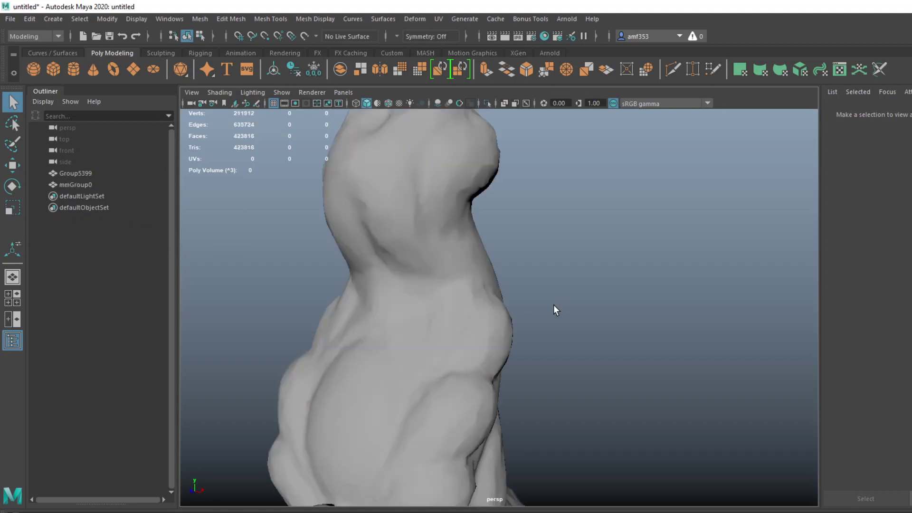
- Display the scene in wireframe and examine the gap between the inner sculpt and the new outer shell from several sides
click(75, 184)
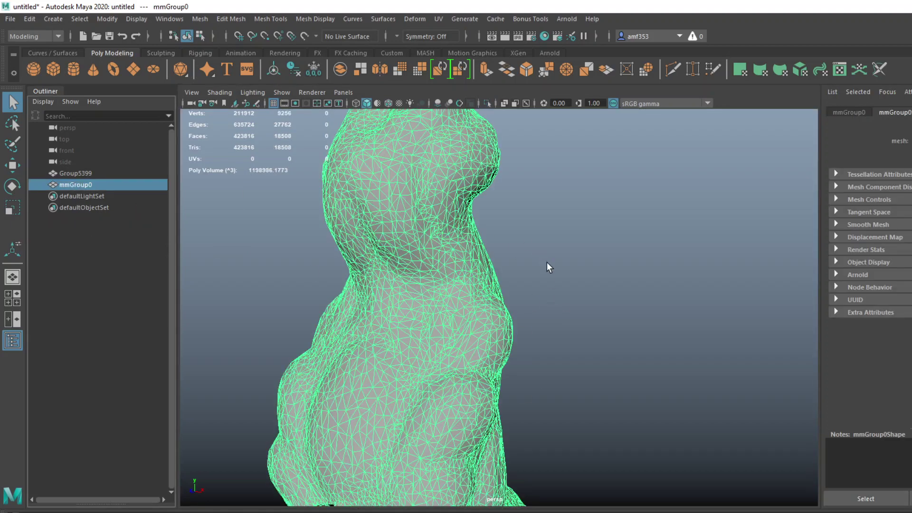
mouse_move(358, 236)
shift+mouse_down()
mouse_move(576, 323)
mouse_move(563, 334)
mouse_move(582, 323)
mouse_move(580, 300)
mouse_move(569, 328)
mouse_move(485, 352)
mouse_move(365, 366)
mouse_move(376, 325)
mouse_move(393, 314)
shift+mouse_up()
key(4)
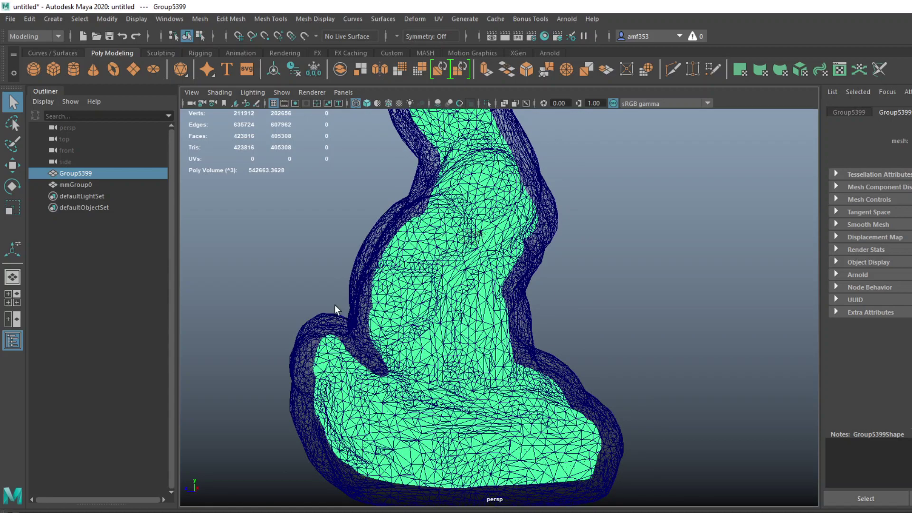
alt+drag(352, 355, 366, 351)
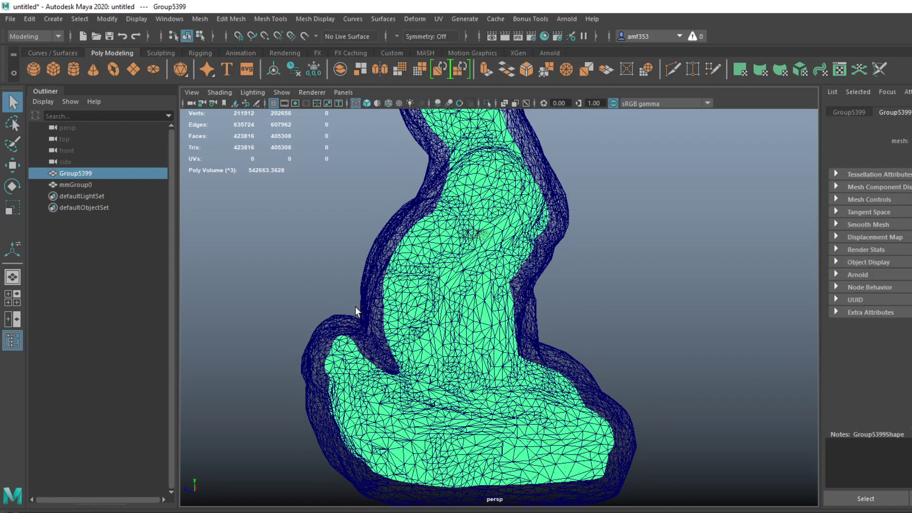
alt+drag(447, 279, 246, 137)
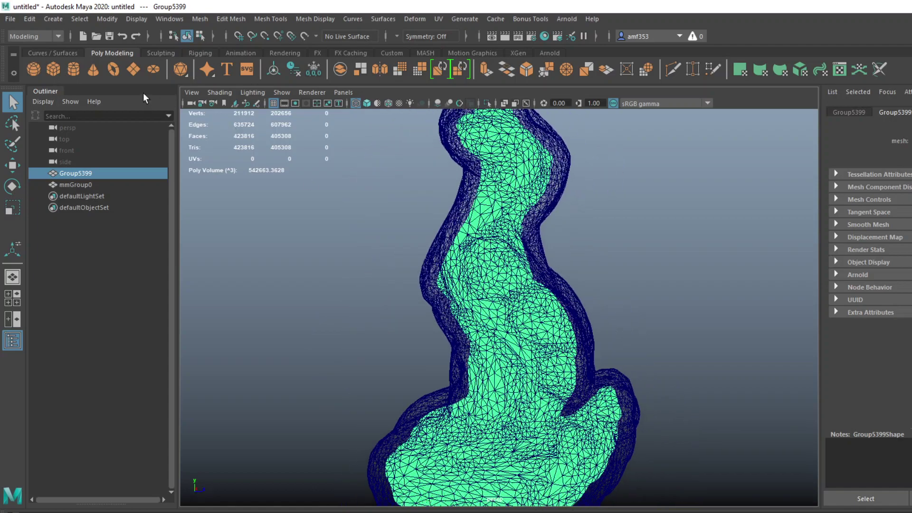
- Draw a polygon plane in the side view, large enough to surround the whole outer shell
click(133, 69)
key(space)
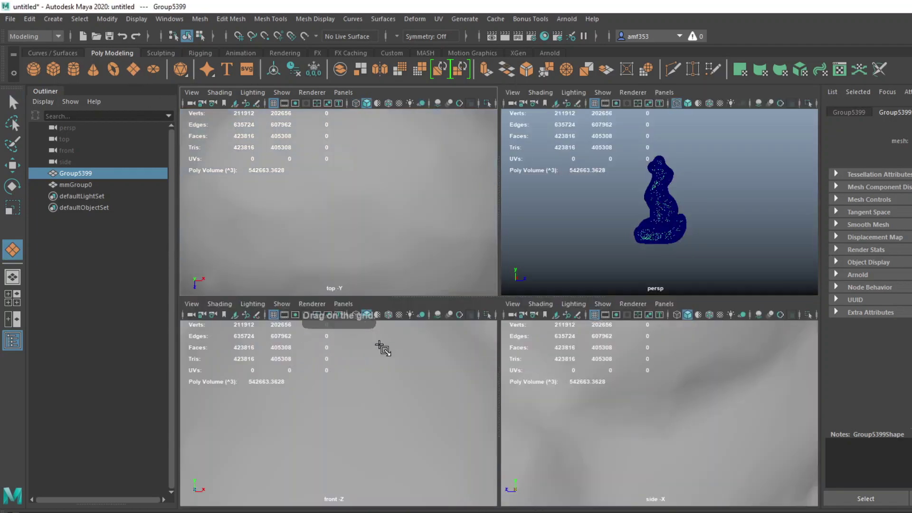
key(space)
key(space)
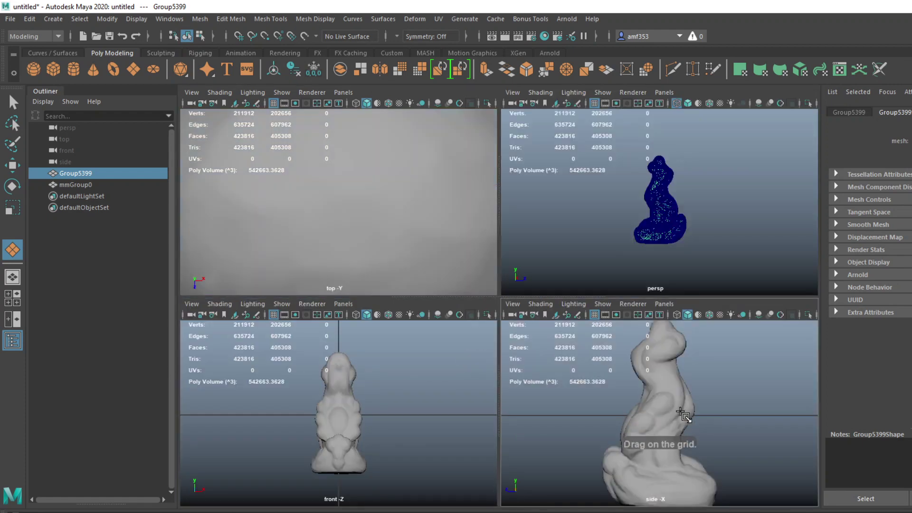
key(space)
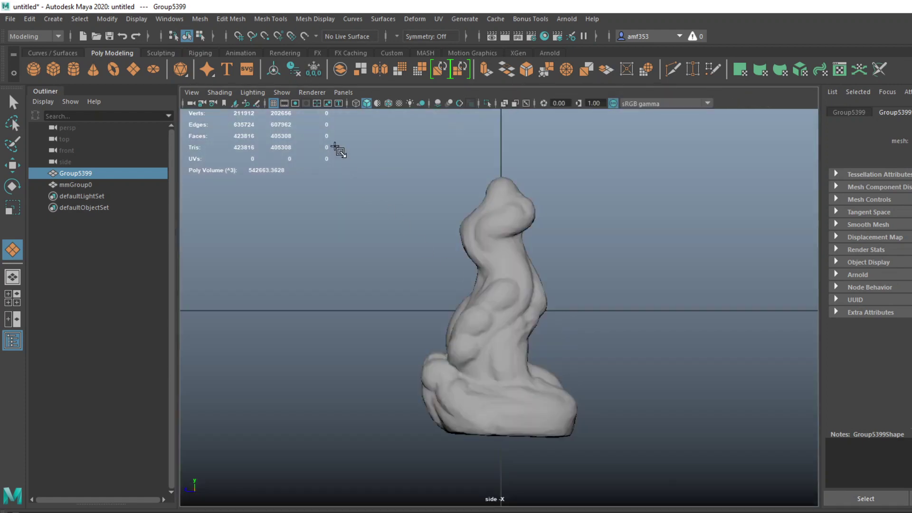
drag(336, 147, 703, 496)
key(space)
key(space)
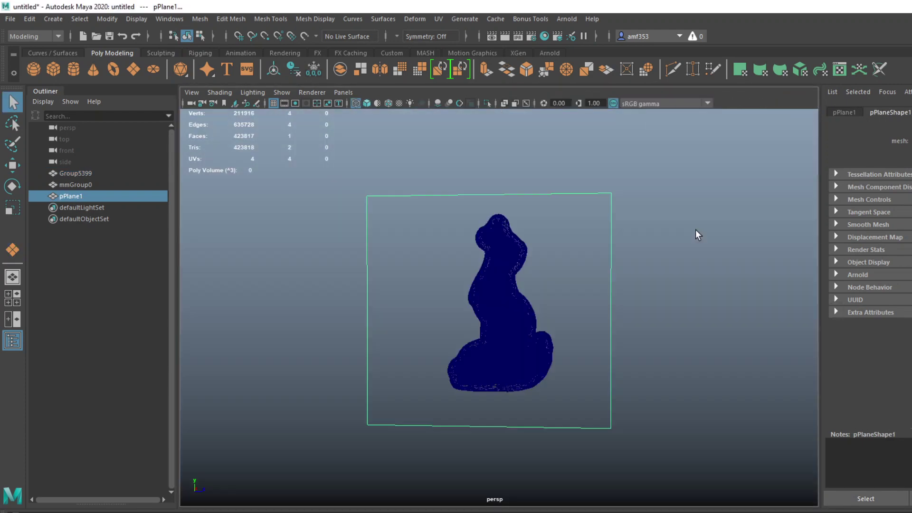
- Extrude the plane sideways into a deep box covering one half of the shell and turn on shaded display
alt+drag(696, 229, 679, 304)
key(ctrl+e)
key(w)
right_drag(522, 194, 564, 178)
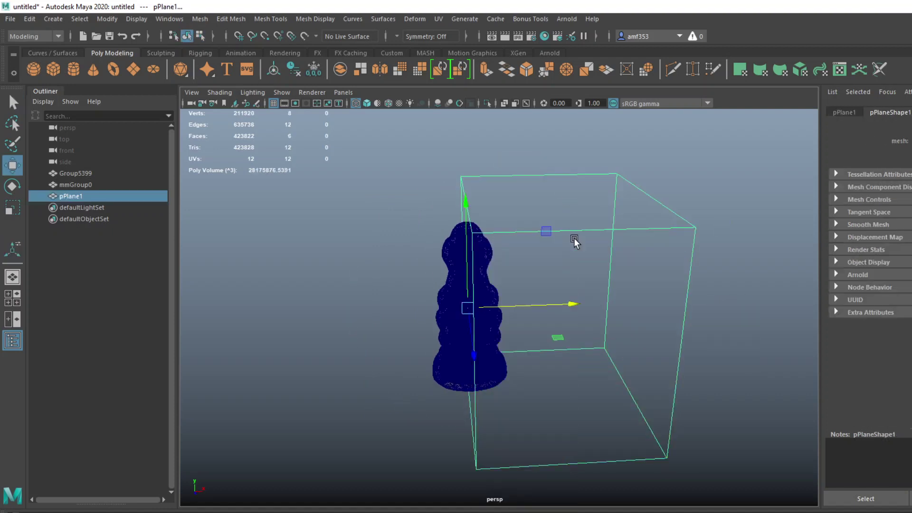
key(5)
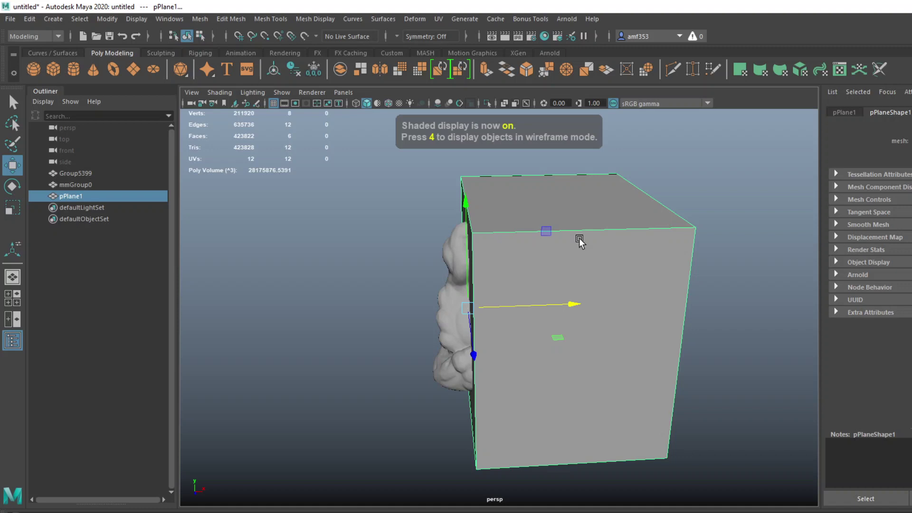
alt+right_drag(579, 238, 601, 261)
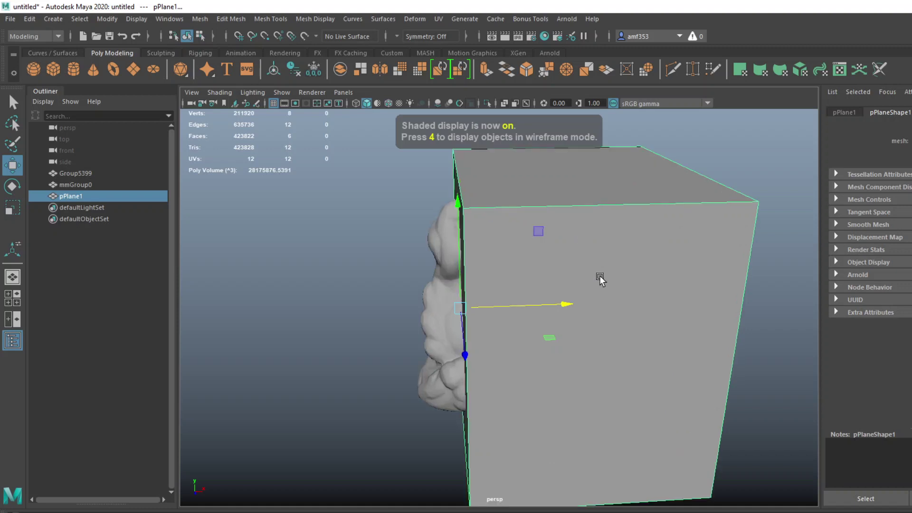
- Duplicate the box and vertex-snap the copy to the opposite side so it covers the shell's other half
key(ctrl+d)
key(d)
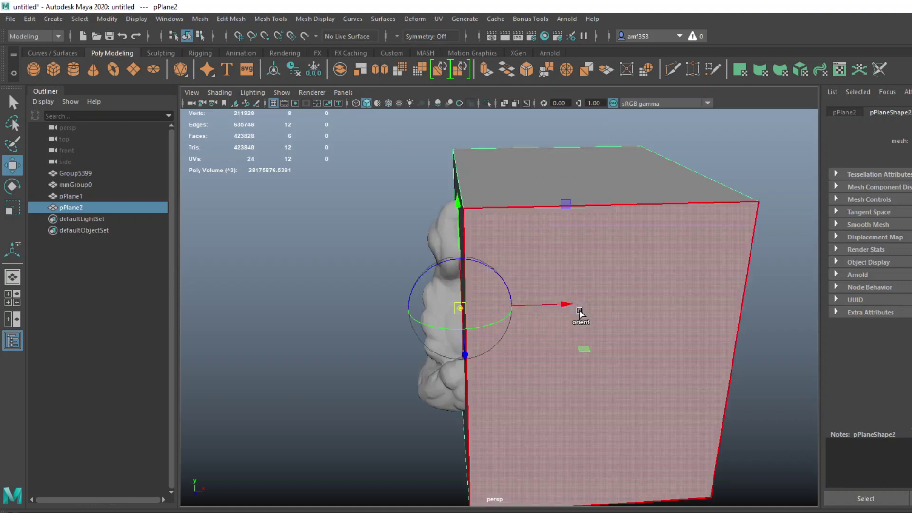
key(v)
drag(557, 303, 461, 209)
key(d)
- Isolate both boxes in wireframe, vertex-snap the copied box against the original at the dividing plane, and turn off isolation
shift+click(638, 272)
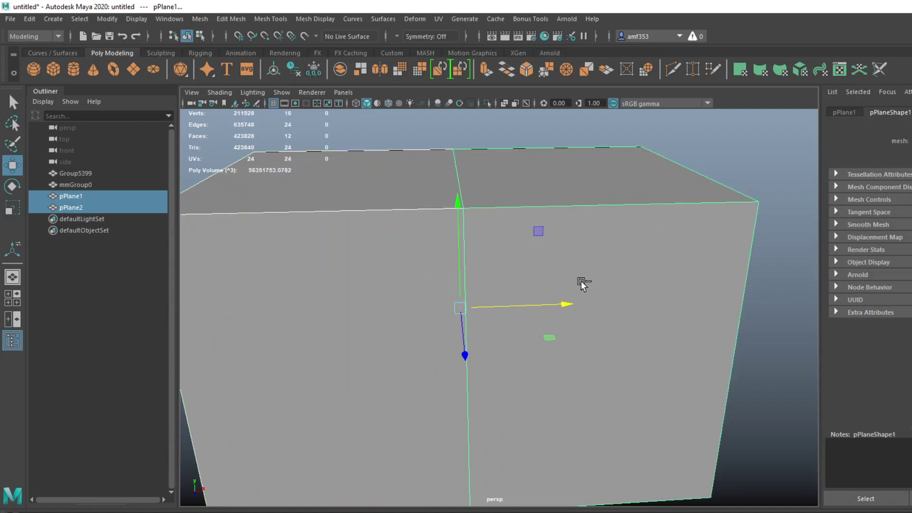
key(ctrl+1)
key(4)
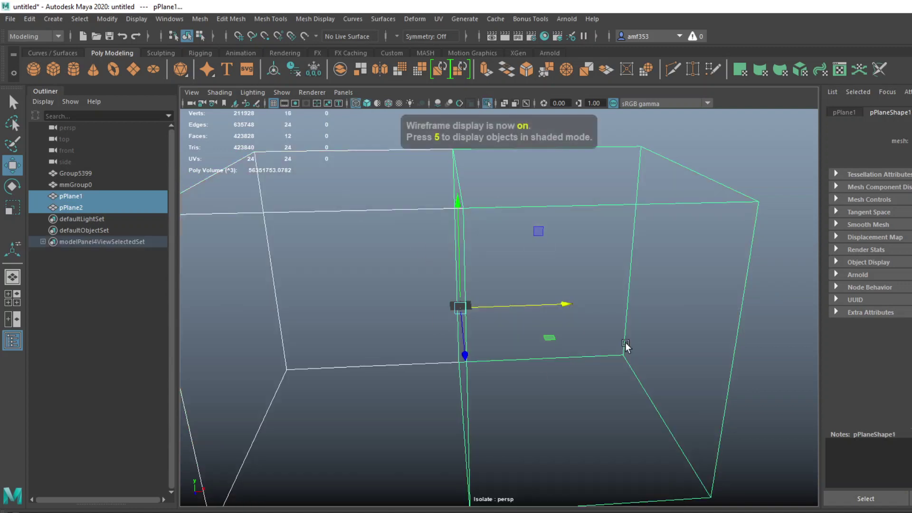
click(405, 209)
key(v)
drag(500, 305, 497, 305)
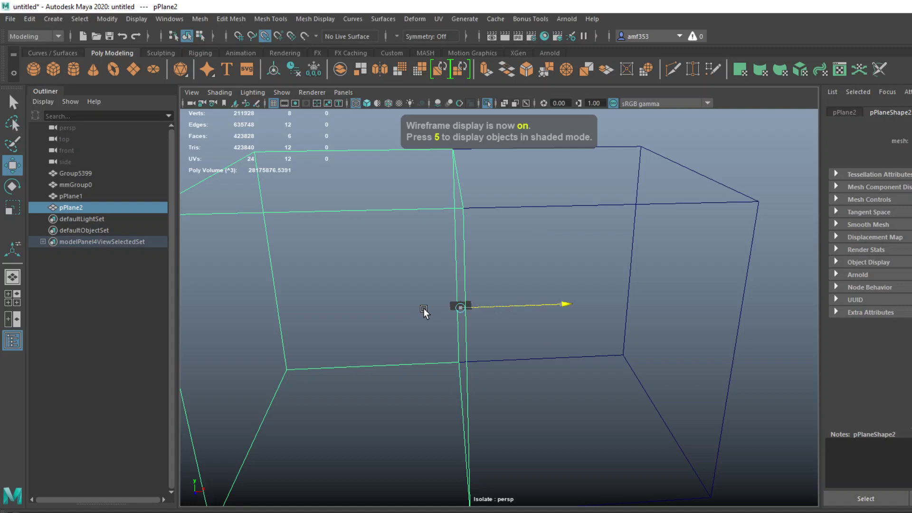
drag(423, 309, 422, 309)
drag(516, 307, 392, 303)
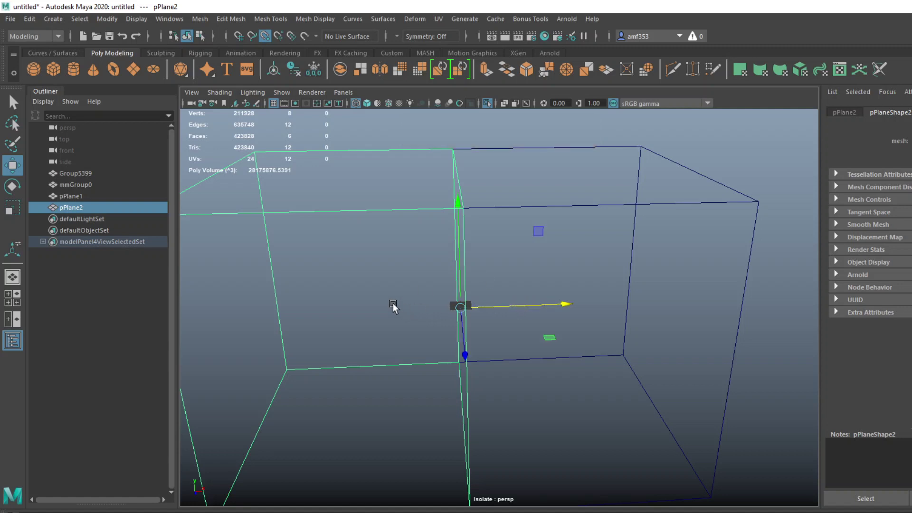
key(ctrl+1)
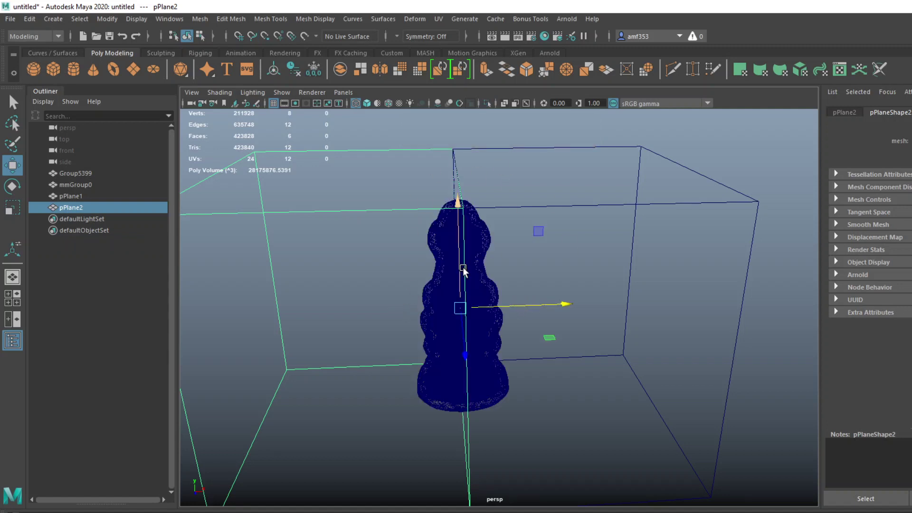
- Hide the inner sculpt Group5399 and duplicate the outer shell mmGroup0
alt+drag(512, 245, 479, 215)
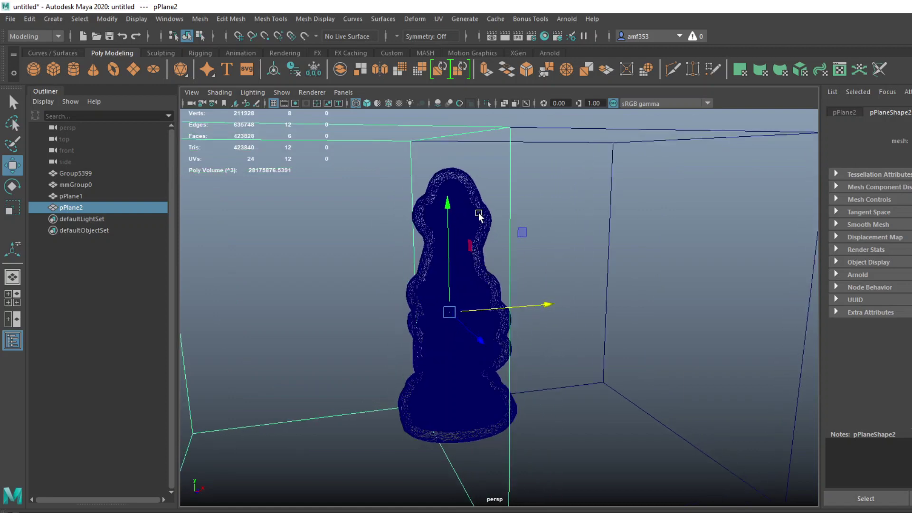
click(467, 186)
key(q)
click(443, 190)
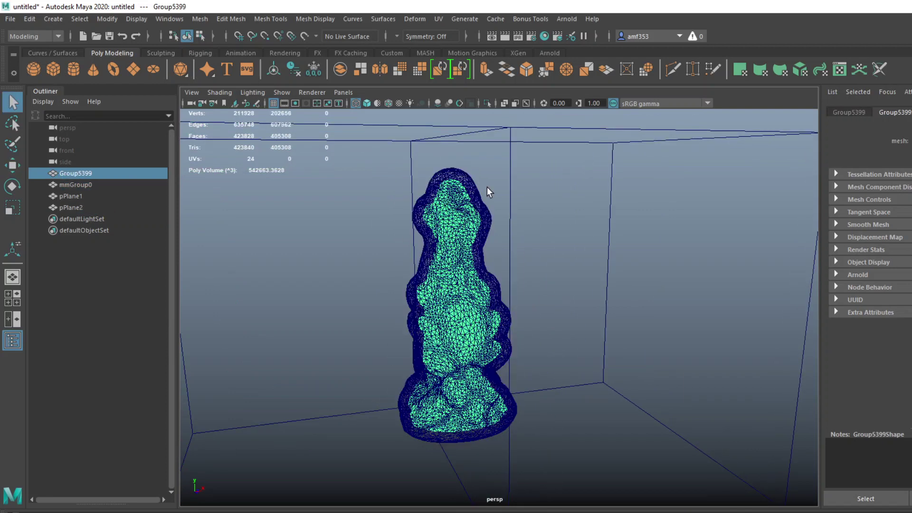
alt+middle_drag(534, 194, 560, 239)
scroll(560, 238, down, 2)
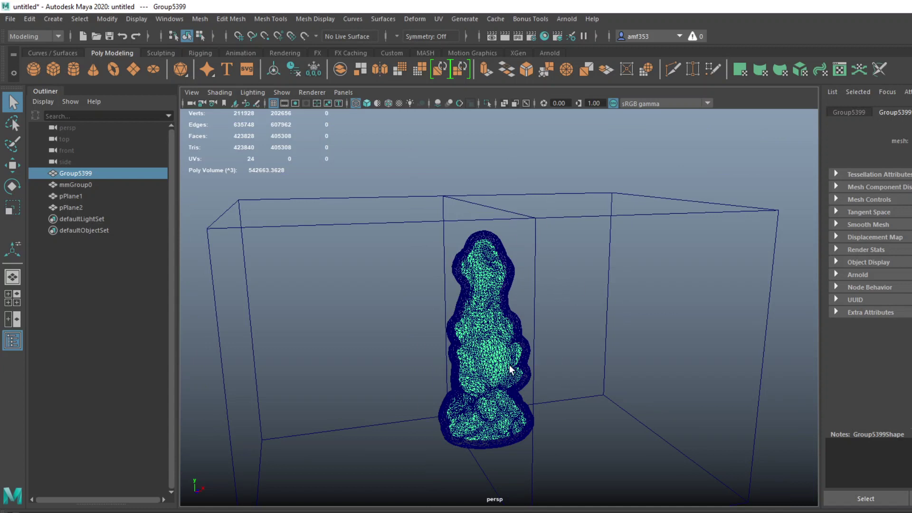
key(ctrl+h)
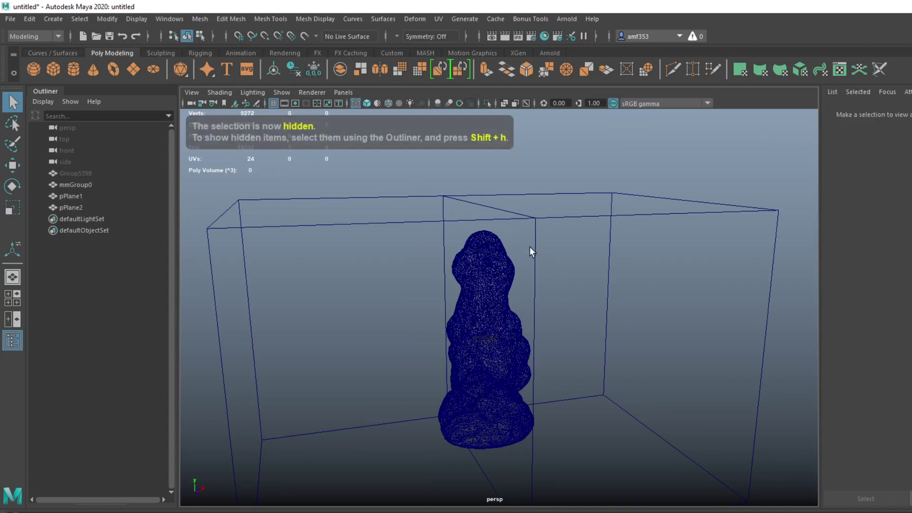
drag(490, 210, 490, 210)
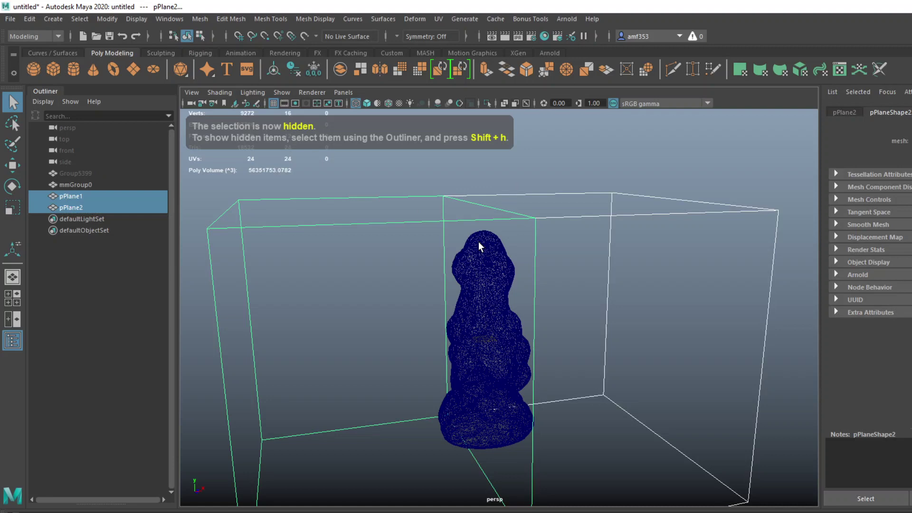
click(488, 263)
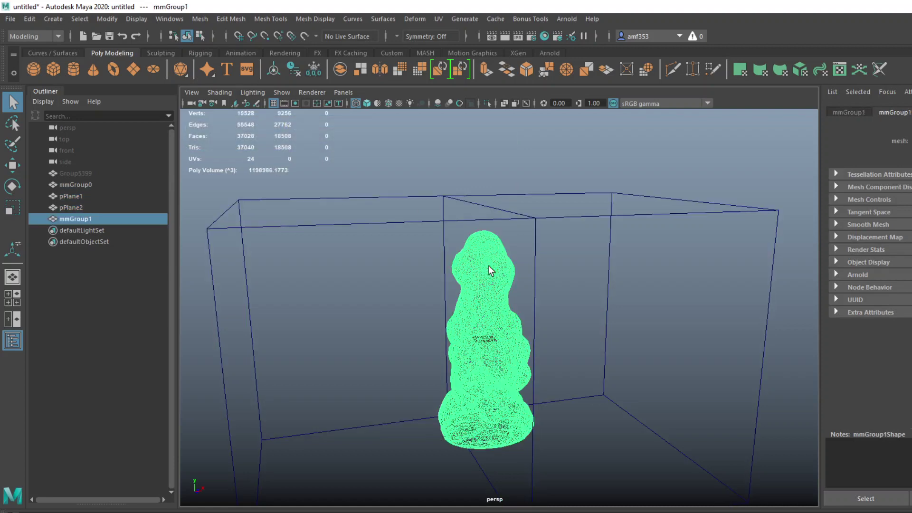
- Apply a Boolean Intersection to the copied box pPlane2 and the outer shell mmGroup0
click(418, 223)
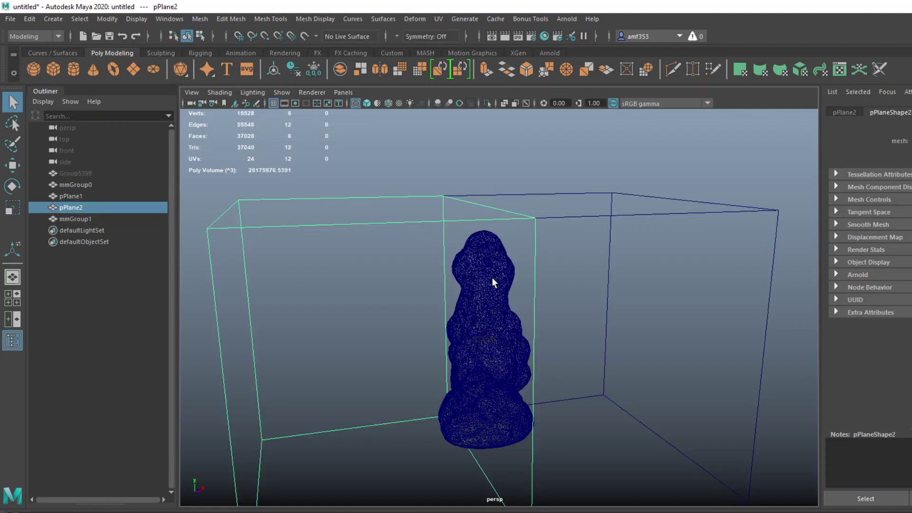
shift+click(492, 277)
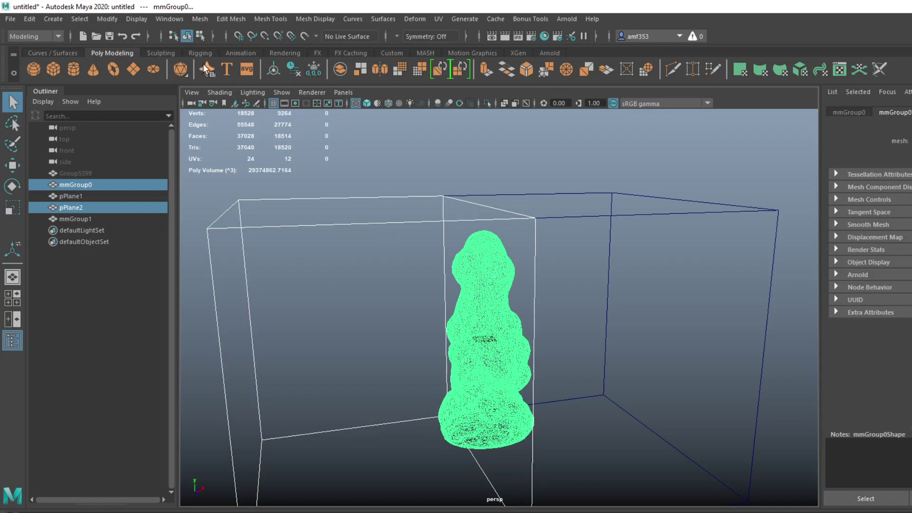
click(200, 19)
mouse_move(285, 48)
click(357, 70)
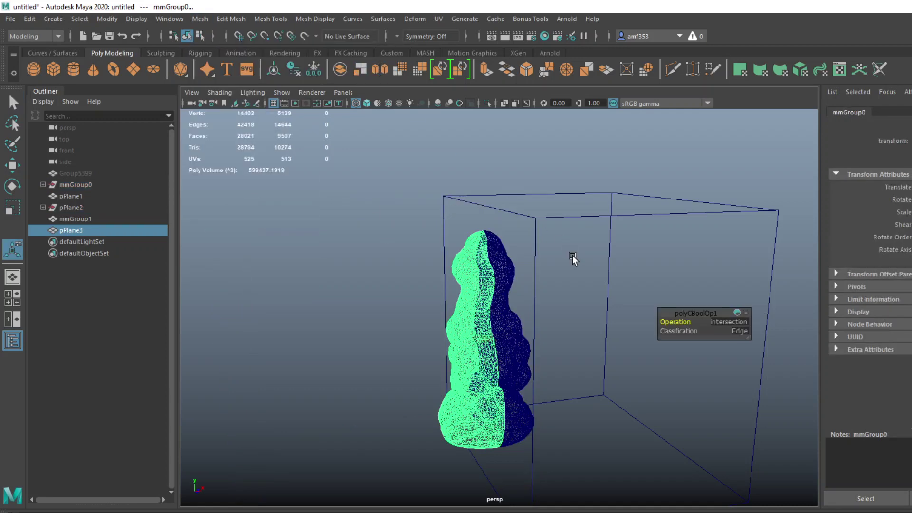
- Apply the same Boolean Intersection to the original box pPlane1 and the duplicated shell mmGroup1
shift+click(557, 217)
key(ctrl+e)
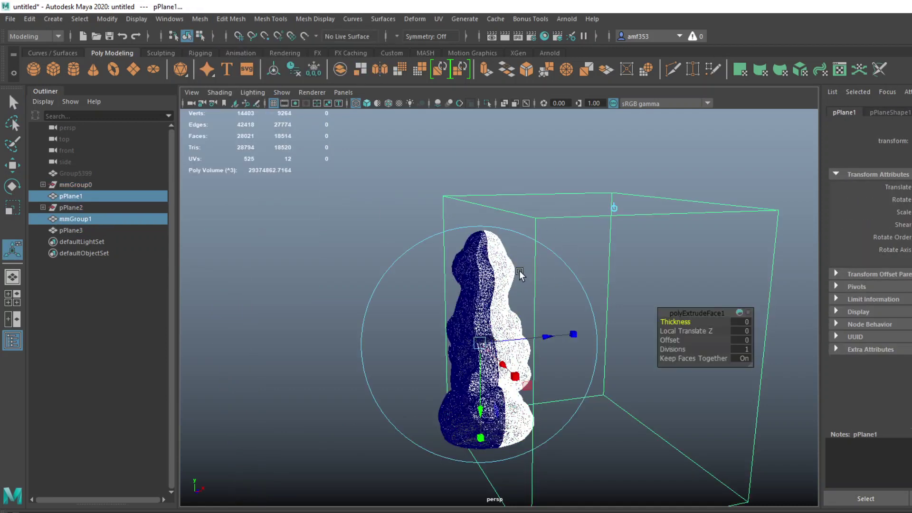
key(g)
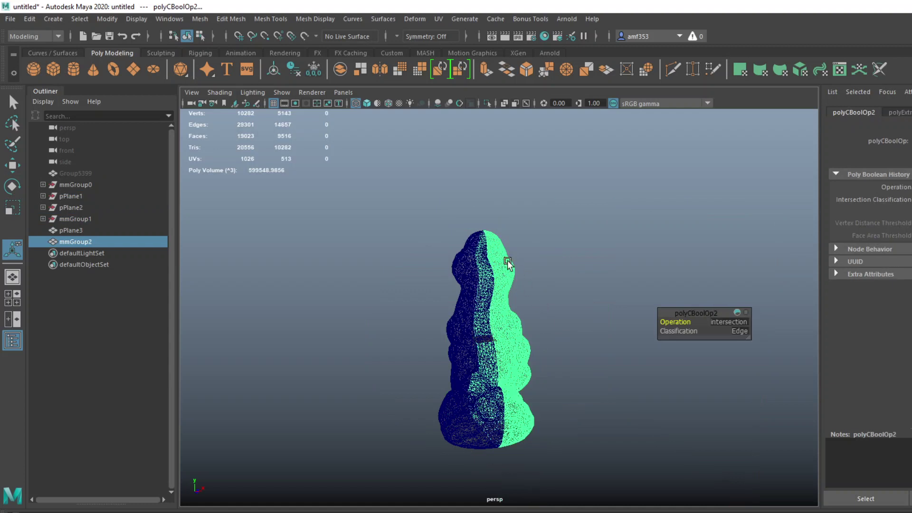
- Isolate the mold half mmGroup2 in shaded display and delete the flat face along its cut
key(ctrl+1)
click(554, 241)
key(5)
scroll(552, 275, up, 4)
mouse_move(552, 285)
alt+mouse_down()
mouse_move(562, 326)
mouse_move(615, 331)
mouse_move(591, 310)
mouse_move(507, 285)
mouse_move(505, 219)
alt+mouse_up()
click(496, 240)
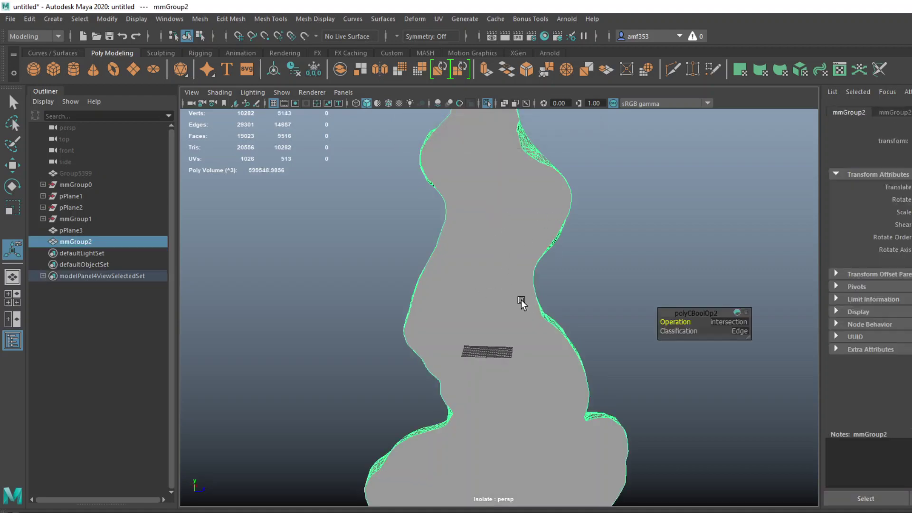
right_drag(499, 224, 538, 209)
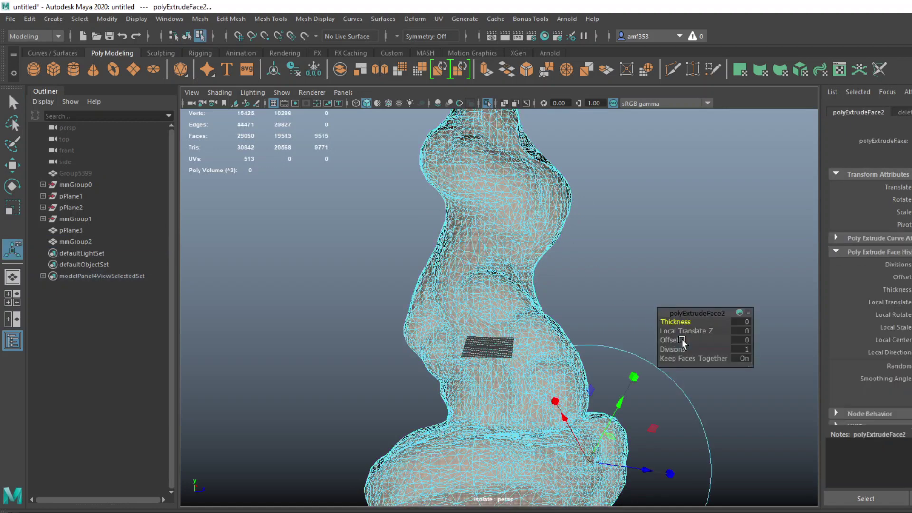
- Extrude the faces of mold half mmGroup2 with a Local Translate Z of 1.4 and check the wall at its rim
click(740, 331)
text(1.4)
key(Return)
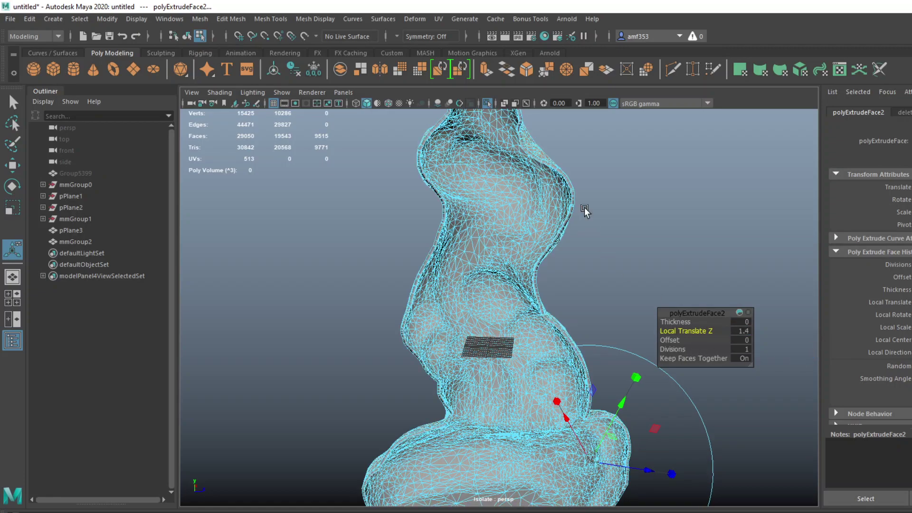
right_drag(573, 175, 595, 161)
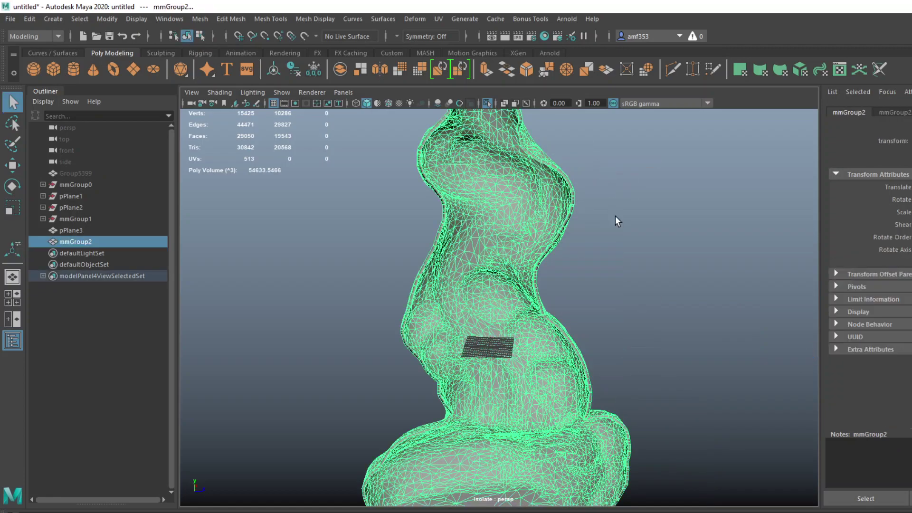
scroll(609, 244, up, 6)
alt+drag(625, 259, 569, 337)
scroll(570, 337, up, 2)
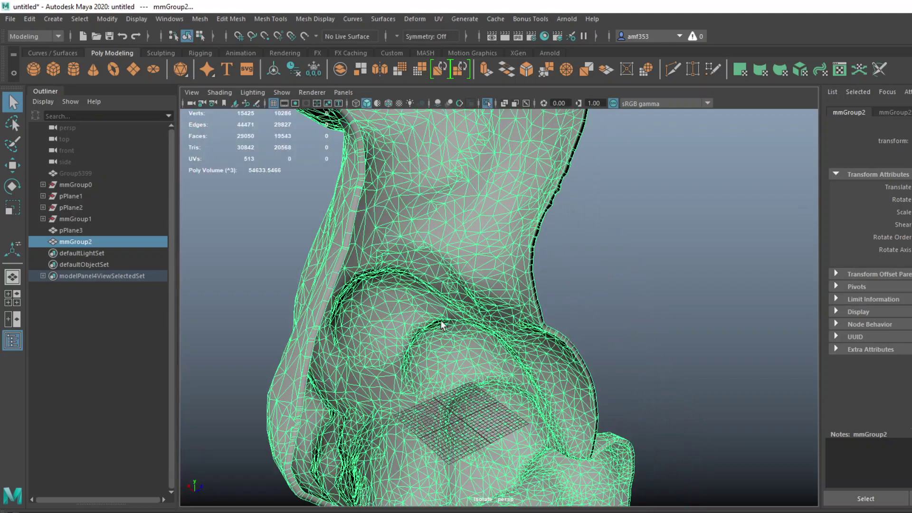
- Isolate the other mold half, pPlane3, and delete the flat face along its cut
key(ctrl+1)
scroll(443, 318, down, 3)
click(444, 309)
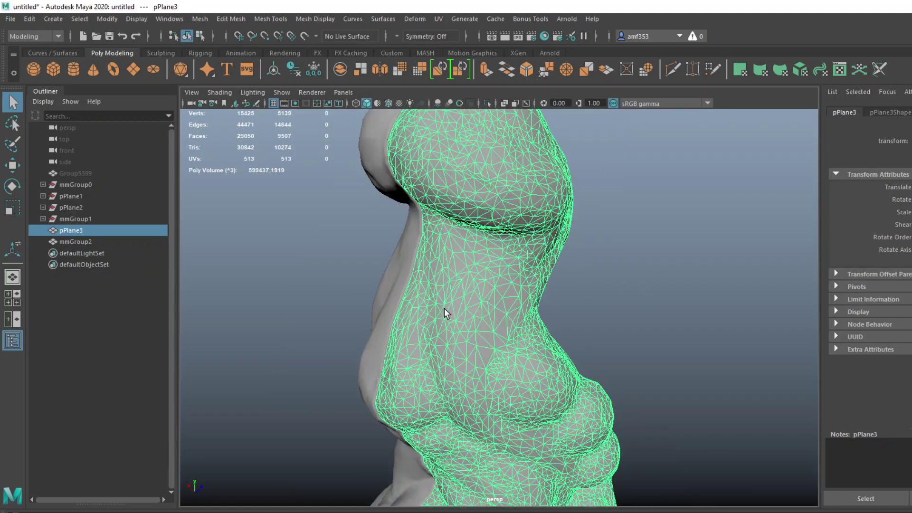
alt+drag(431, 361, 540, 362)
key(ctrl+1)
scroll(613, 301, up, 3)
right_drag(583, 236, 587, 272)
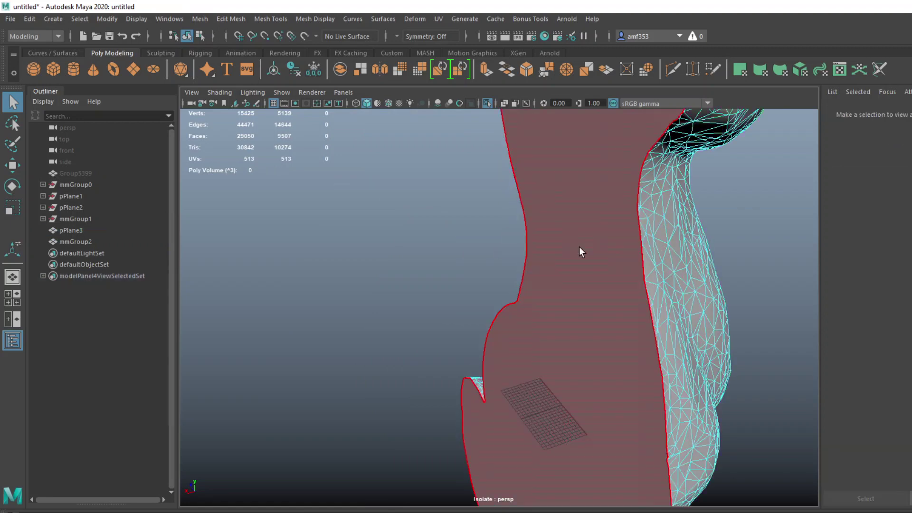
click(579, 245)
key(Delete)
right_drag(610, 175, 620, 170)
click(665, 160)
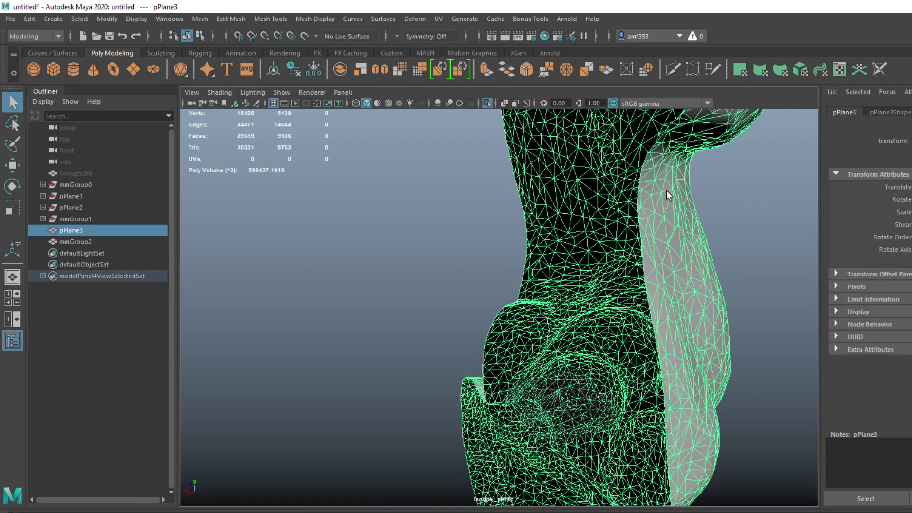
- Extrude the faces of mold half pPlane3 with a Local Translate Z of 1.4 and inspect its rim up close
key(ctrl+e)
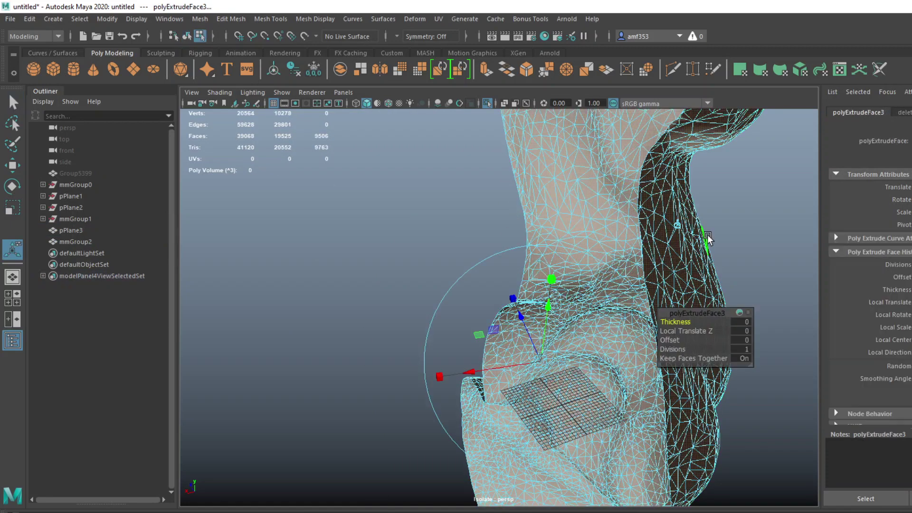
click(745, 332)
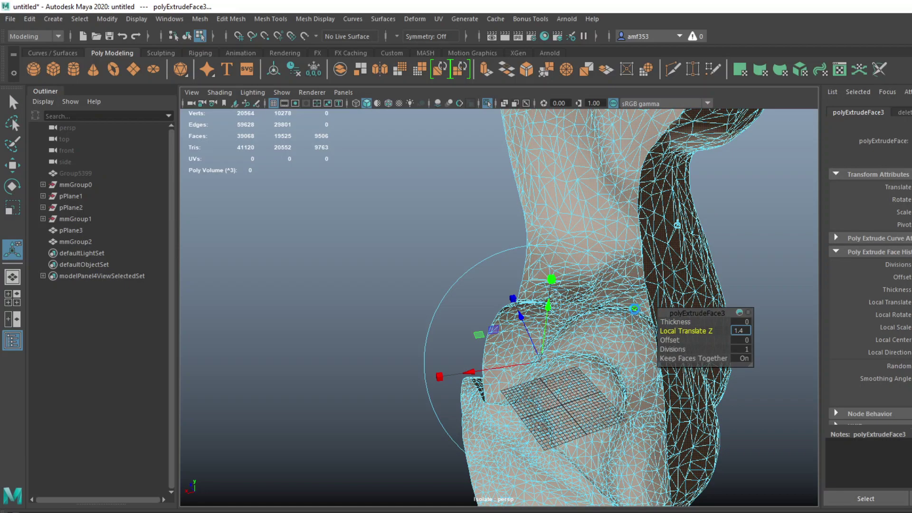
key(Return)
alt+drag(480, 222, 707, 207)
scroll(523, 230, up, 4)
alt+drag(523, 230, 468, 214)
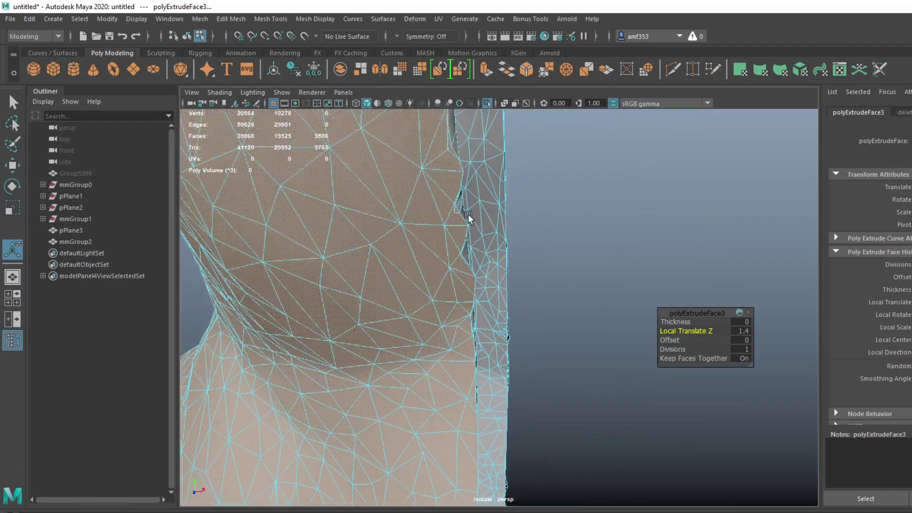
- Show all objects again and delete both thickened mold halves, pPlane3 and mmGroup2
right_drag(453, 191, 503, 167)
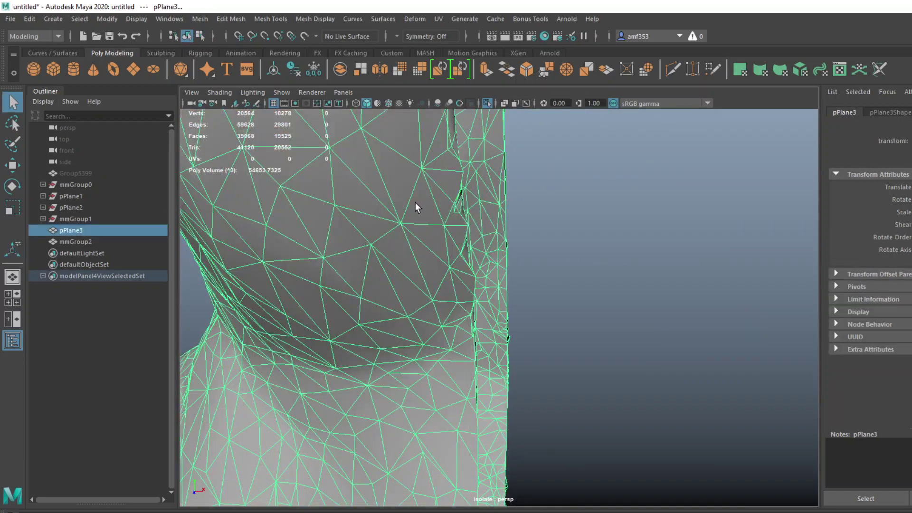
key(ctrl+1)
scroll(481, 232, down, 4)
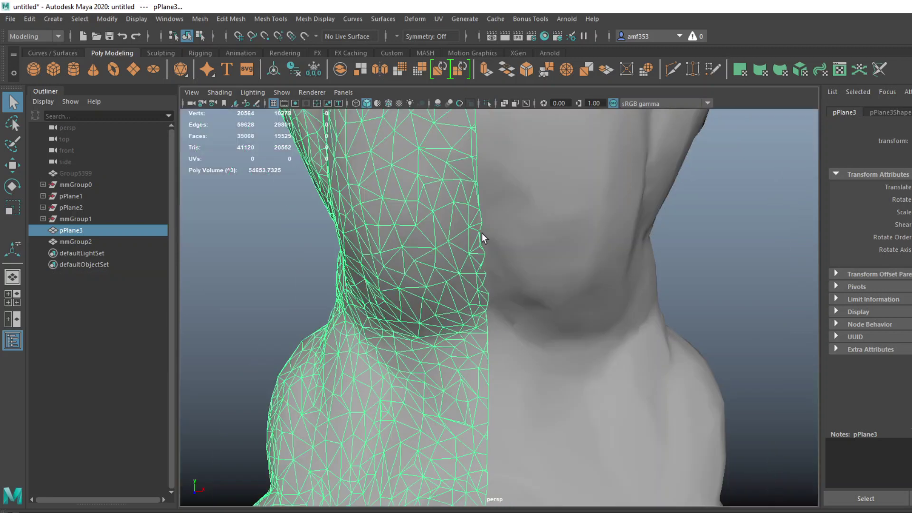
click(531, 204)
shift+click(454, 204)
key(Delete)
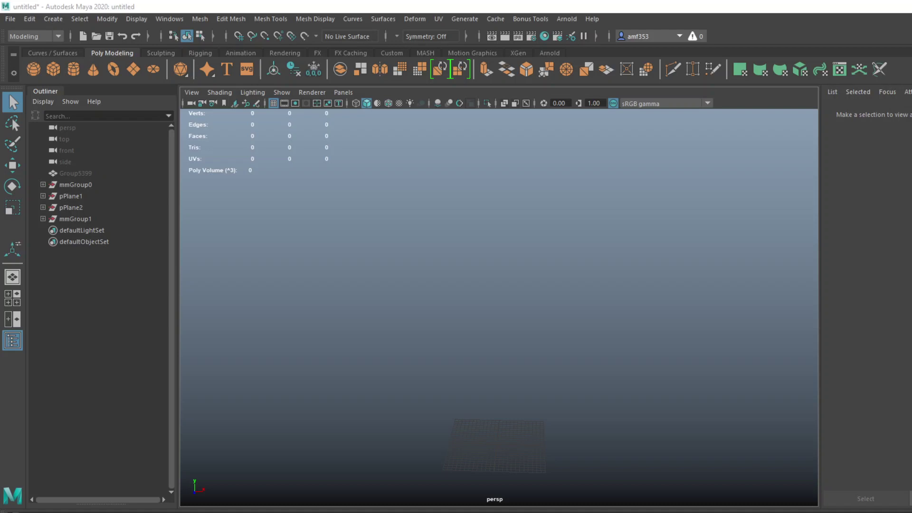
- Extrude the whole closed shell mold_shell_03_mmGroup0 with a Local Translate Z of 1.4 and return to object selection
click(535, 296)
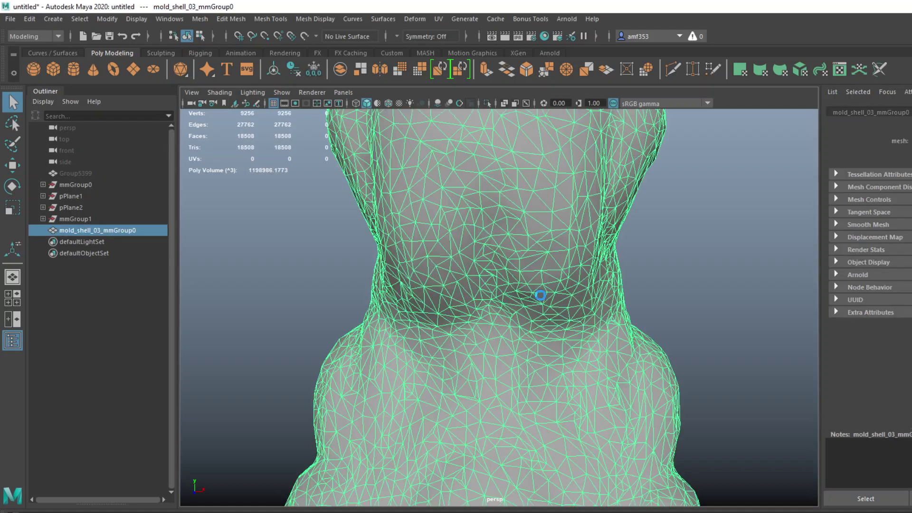
key(ctrl+e)
click(739, 331)
text(1.4)
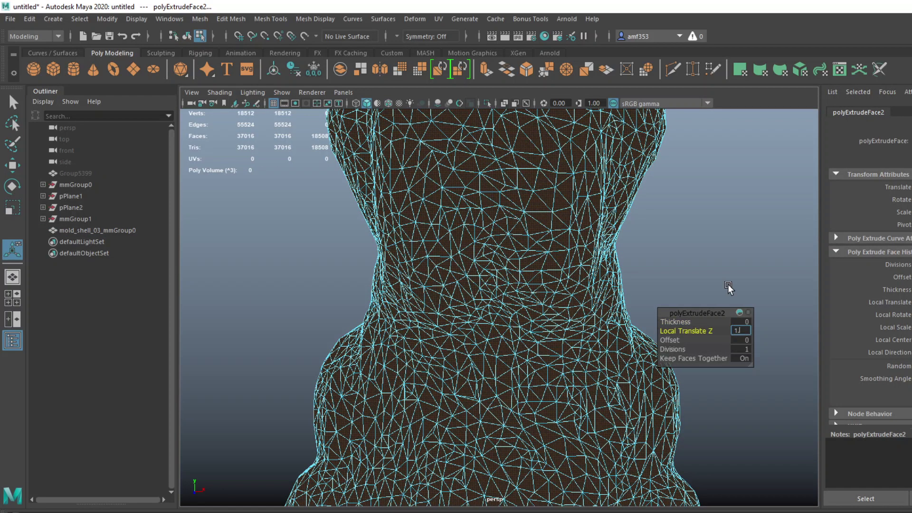
key(Return)
right_drag(539, 210, 578, 190)
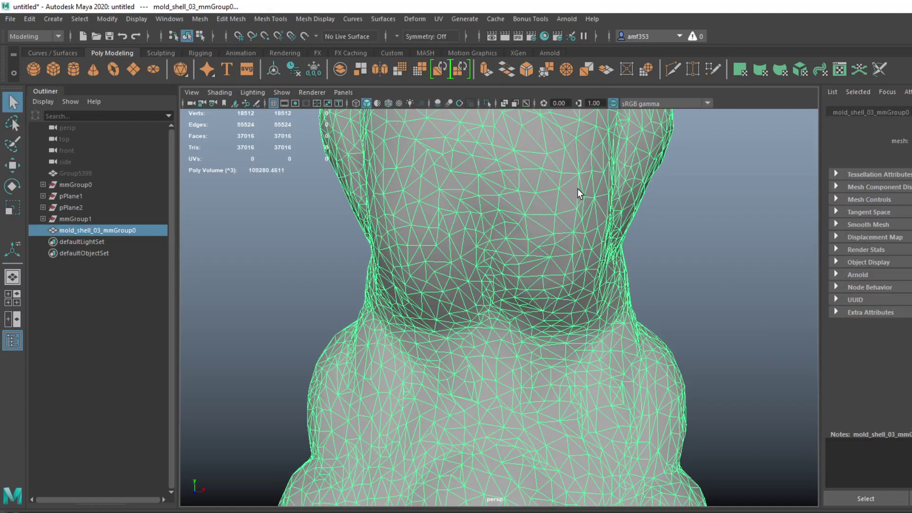
- Create a polygon plane in the side view that extends past the whole shell and centre it over the sculpt
key(4)
scroll(536, 274, down, 3)
alt+drag(536, 274, 494, 260)
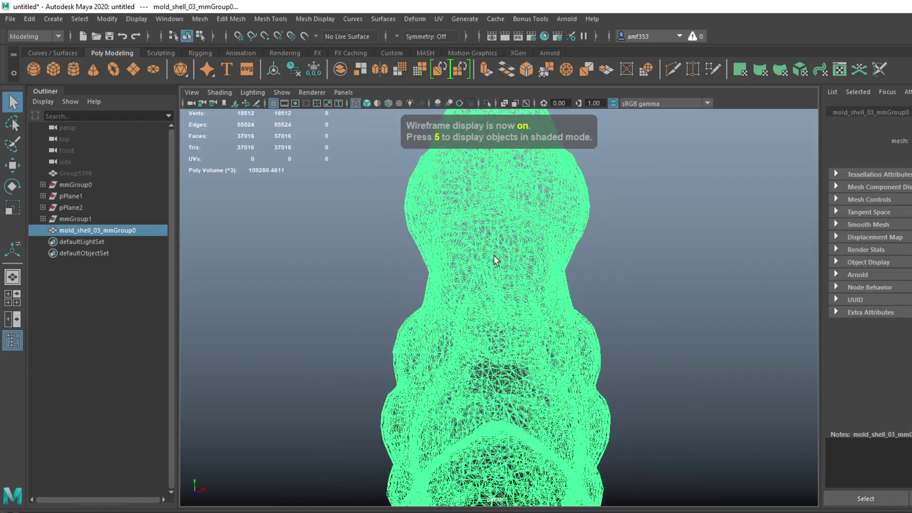
click(134, 70)
key(space)
key(space)
drag(391, 175, 649, 492)
drag(523, 330, 509, 307)
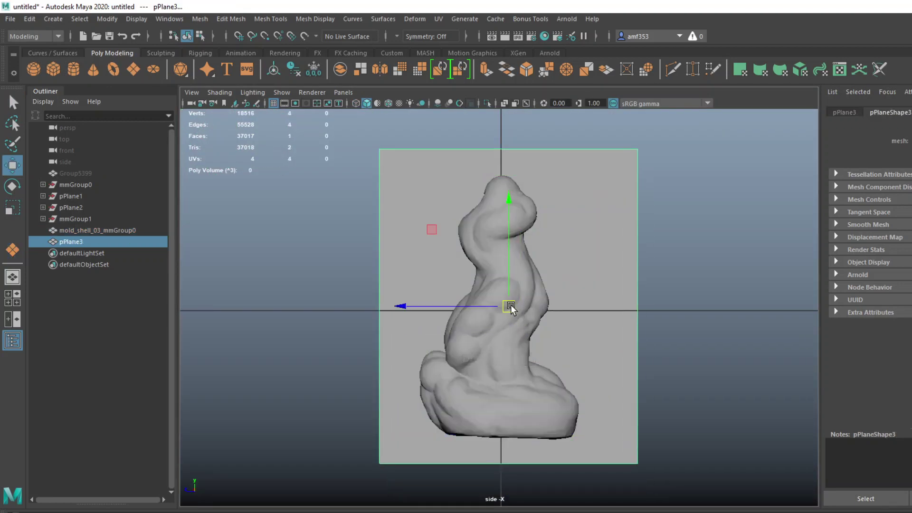
- Duplicate the cutting plane and extrude the copy along X into a box enclosing one half of the shell
key(ctrl+d)
key(space)
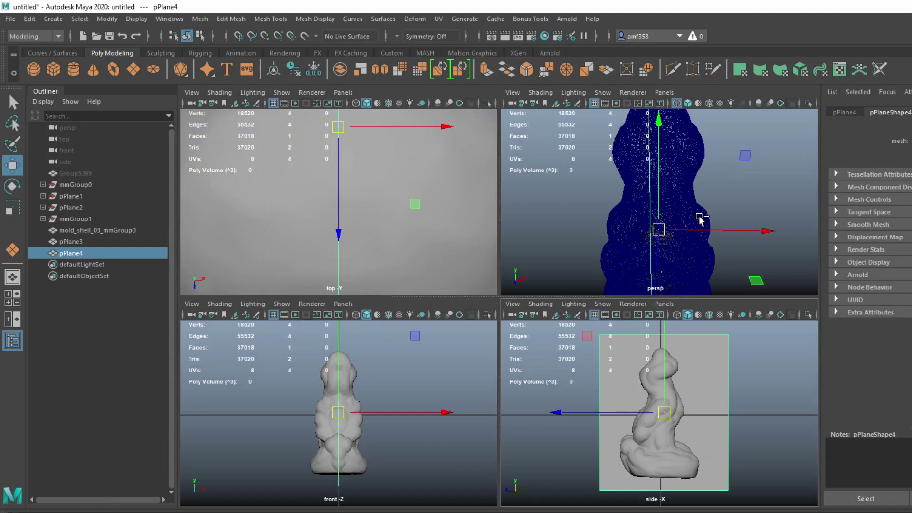
key(ctrl+e)
key(space)
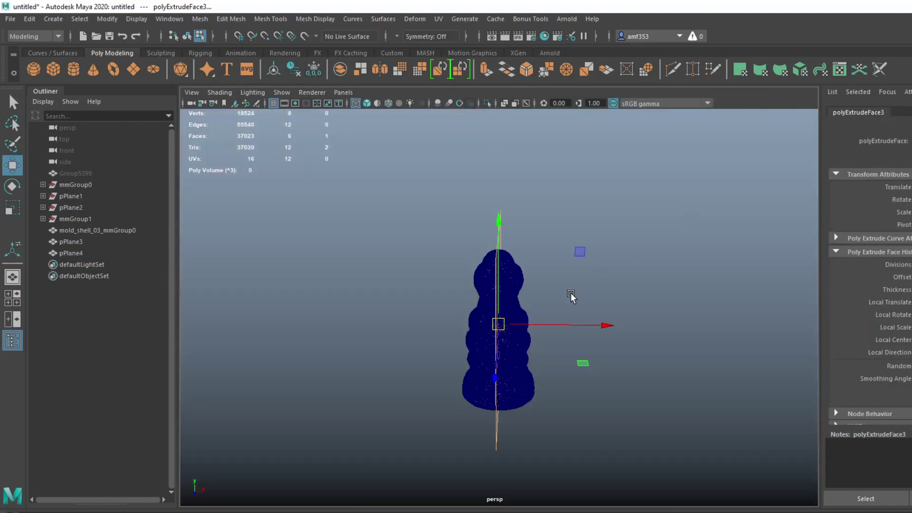
drag(549, 325, 722, 337)
key(q)
right_drag(528, 222, 558, 204)
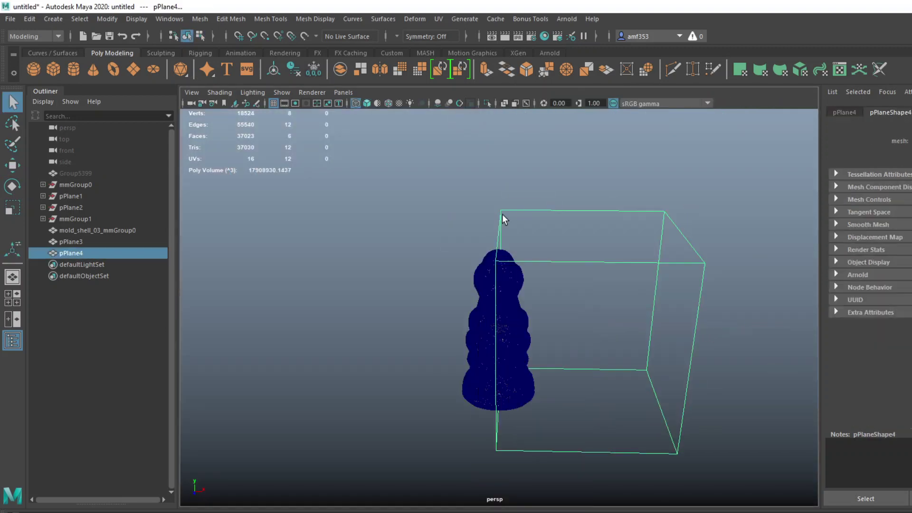
- Extrude the original plane pPlane3 the opposite way into a box around the shell's other half and reverse its normals
drag(520, 220, 523, 221)
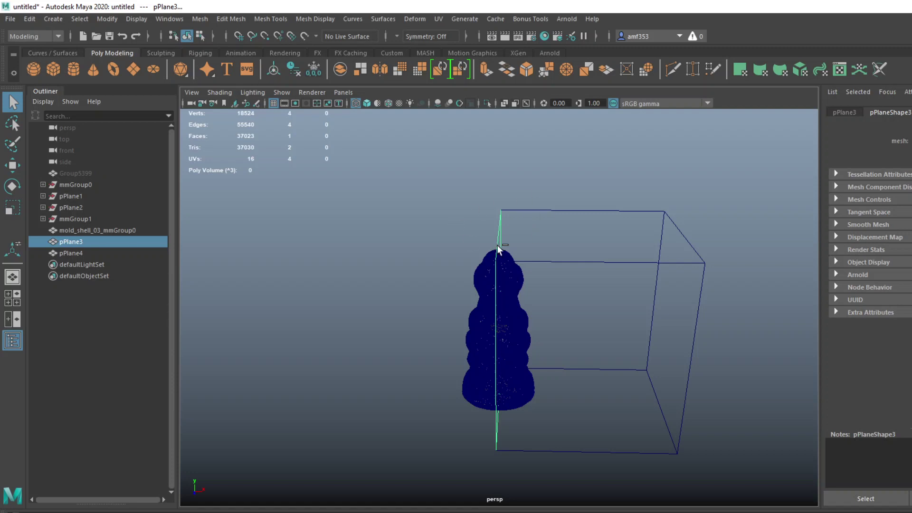
alt+drag(466, 264, 550, 251)
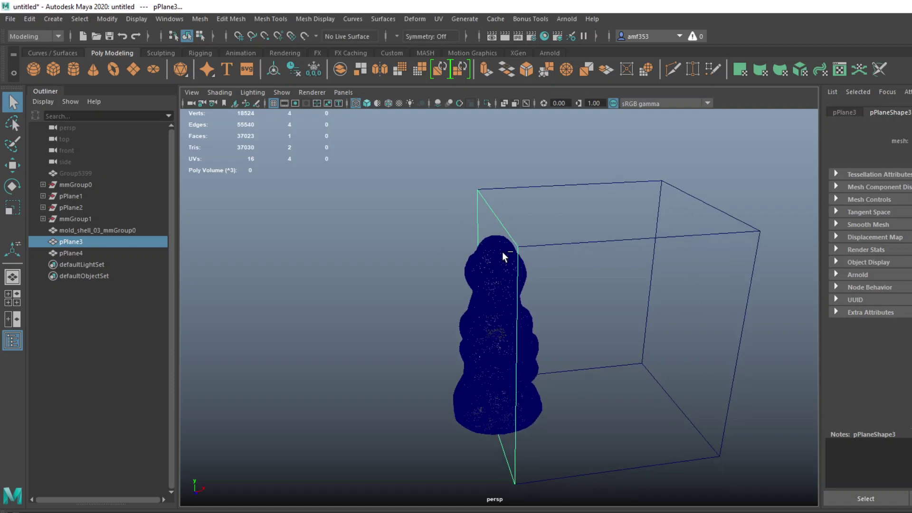
key(ctrl+e)
drag(574, 322, 340, 347)
key(5)
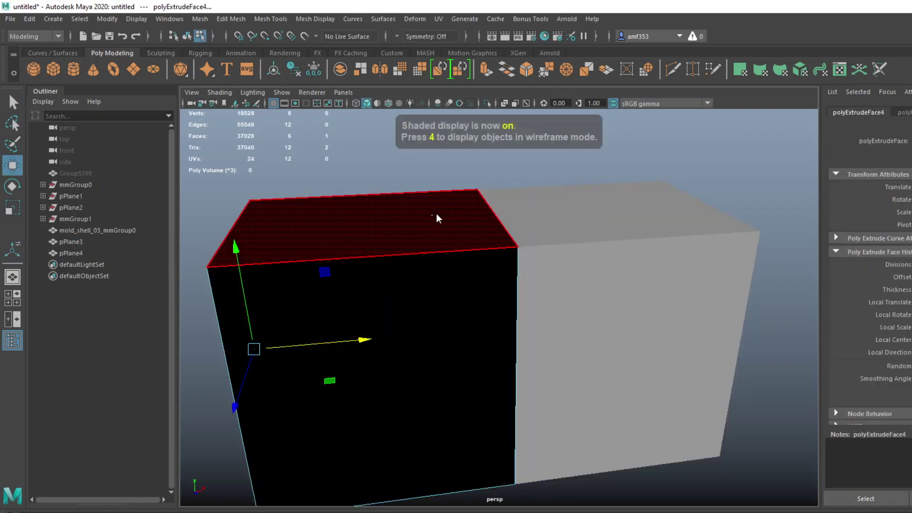
key(F8)
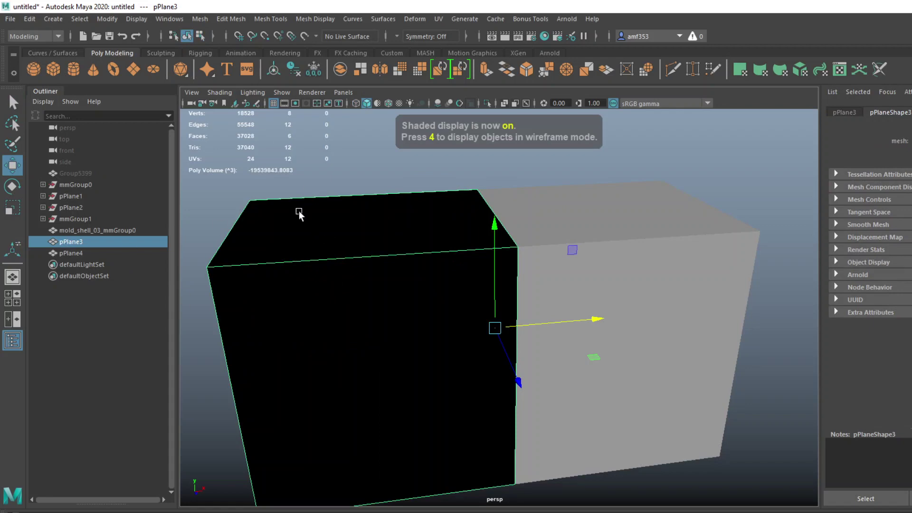
click(316, 19)
click(340, 71)
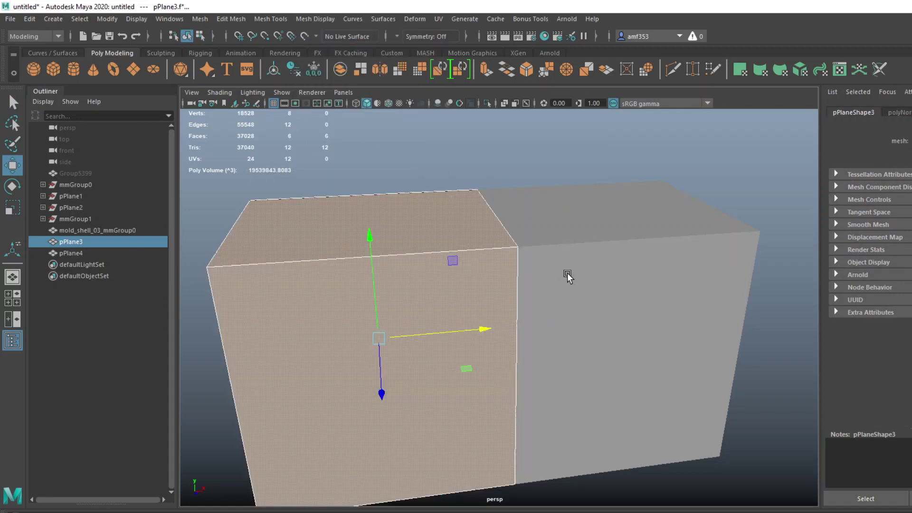
- Duplicate the thickened shell in wireframe display and intersect the copy with the box pPlane4 using a Boolean
key(4)
click(532, 327)
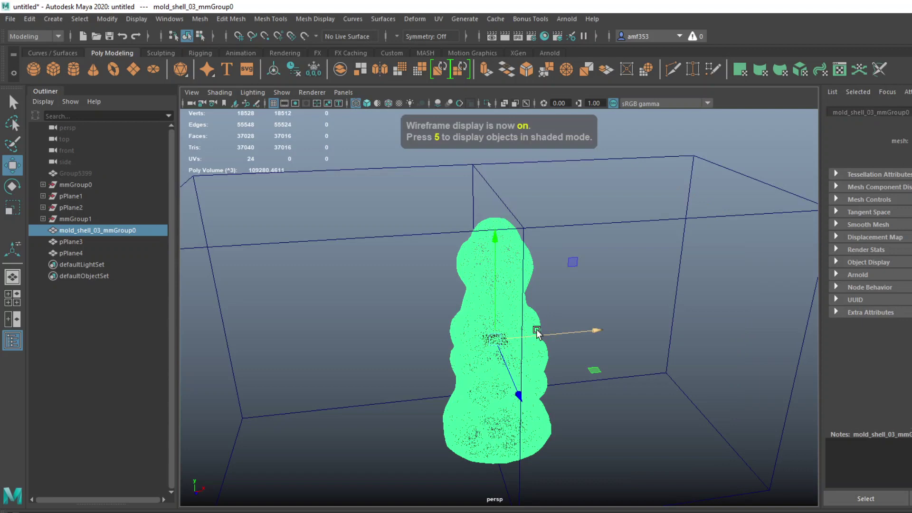
key(ctrl+d)
shift+click(568, 226)
click(200, 19)
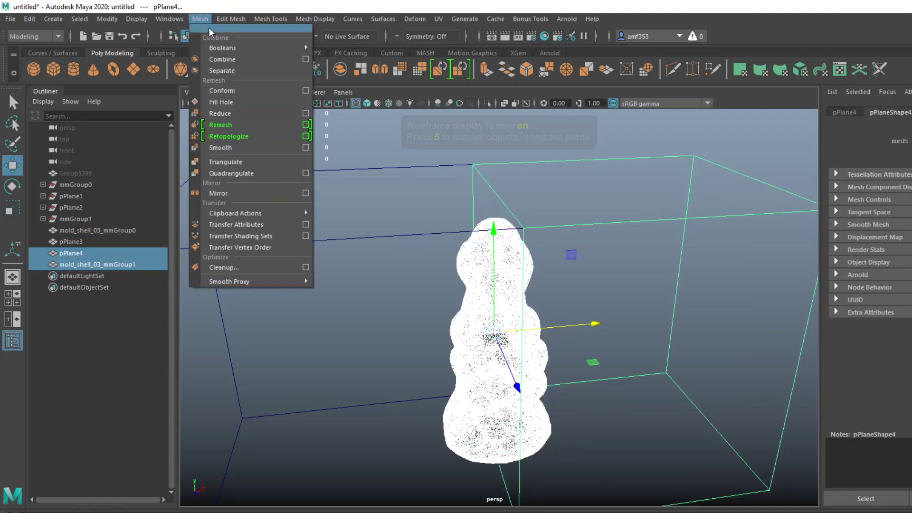
mouse_move(285, 48)
click(355, 71)
- Intersect the remaining shell mold_shell_03_mmGroup0 with the box pPlane3 and delete the construction history of both halves
click(462, 284)
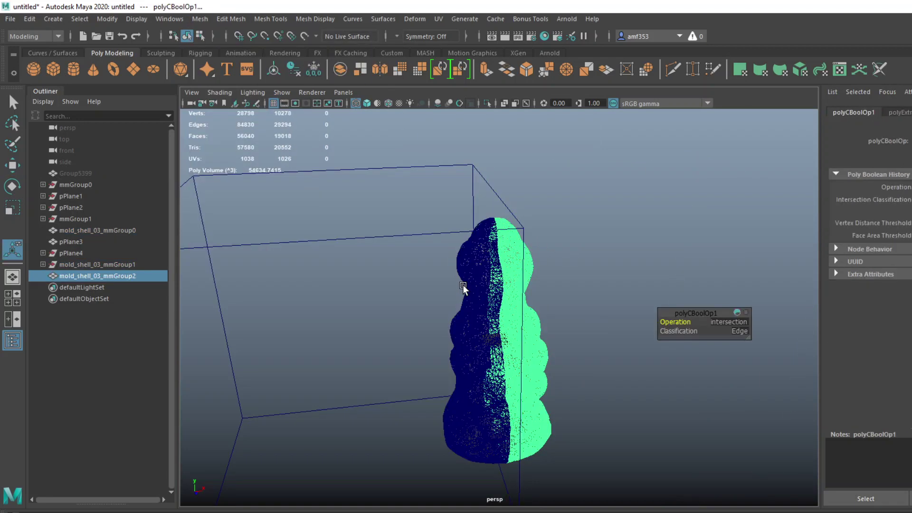
key(ctrl+e)
shift+click(393, 239)
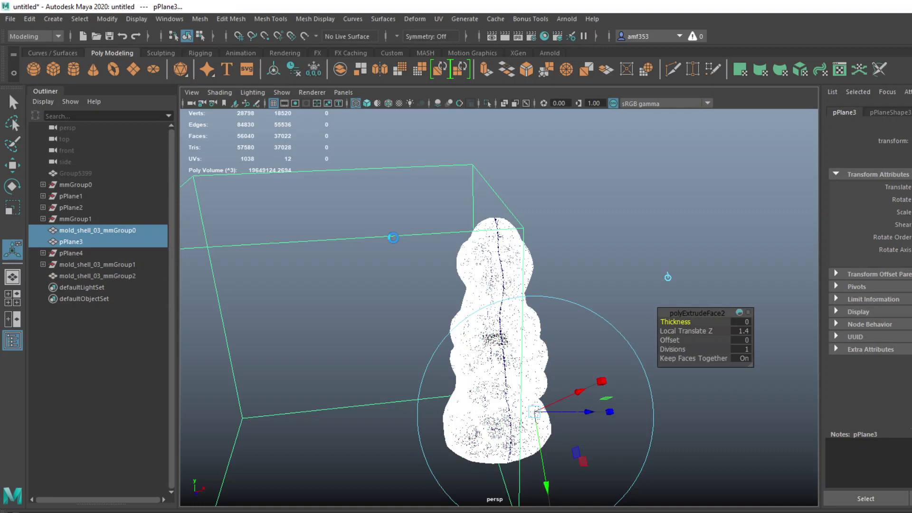
alt+drag(547, 319, 523, 320)
key(alt+shift+d)
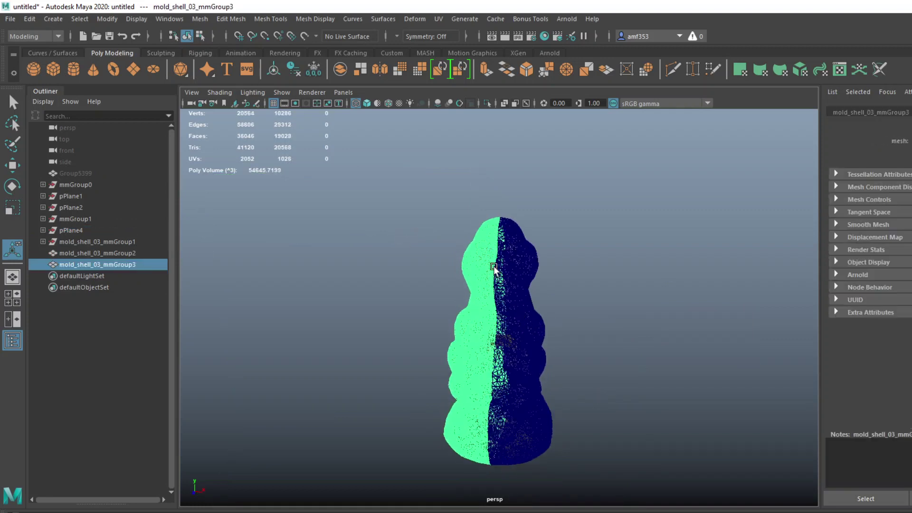
drag(494, 266, 554, 317)
key(alt+shift+d)
- Isolate mold half mold_shell_03_mmGroup2 in shaded display, examine the wall along its cut, and compare it with the full shell
click(519, 292)
key(ctrl+1)
alt+right_drag(520, 292, 562, 283)
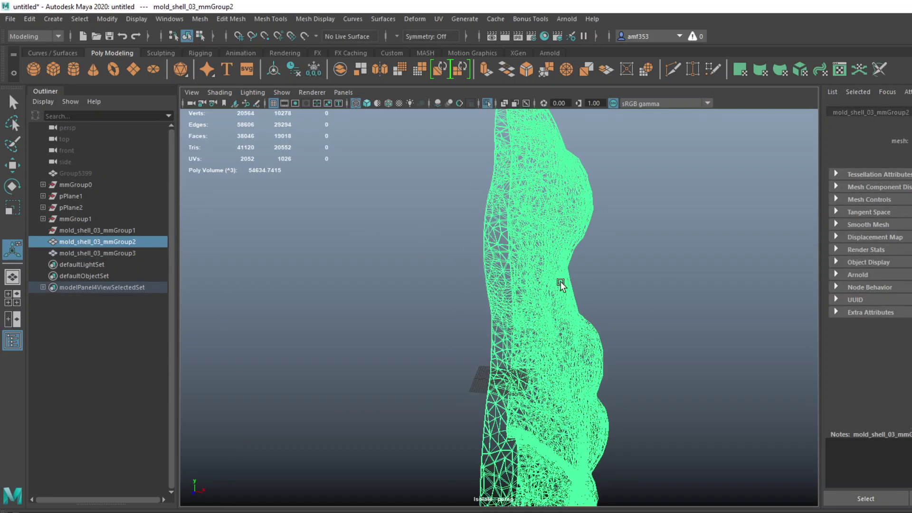
mouse_move(562, 283)
alt+mouse_down()
mouse_move(575, 312)
mouse_move(618, 328)
mouse_move(415, 320)
mouse_move(421, 328)
mouse_move(446, 312)
alt+mouse_up()
key(5)
click(608, 314)
scroll(415, 319, up, 4)
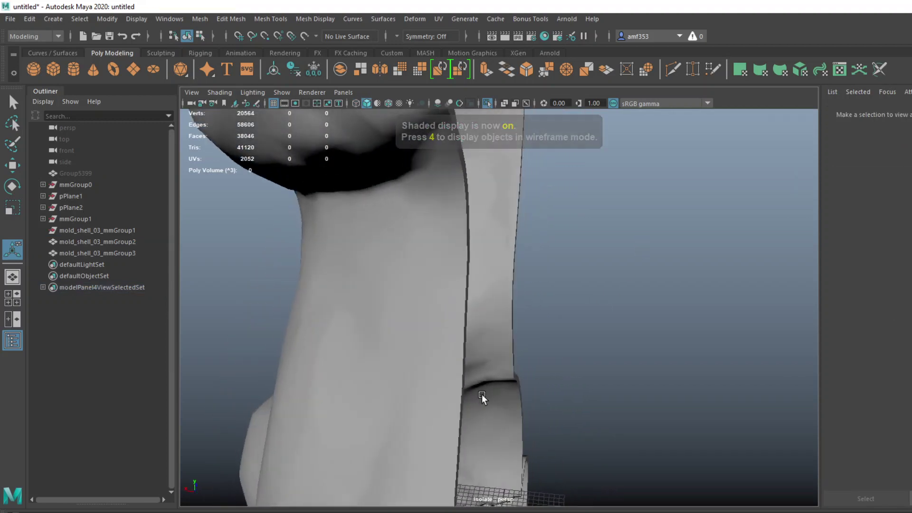
scroll(481, 393, down, 2)
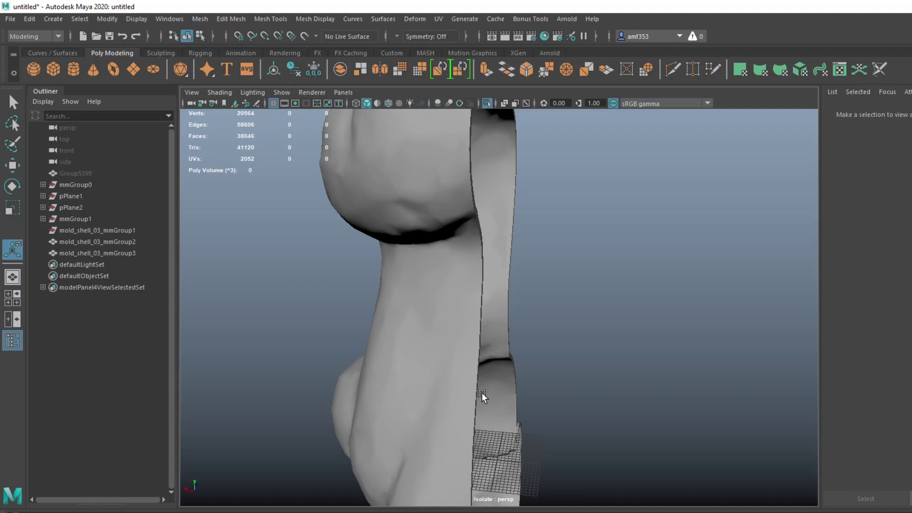
key(ctrl+1)
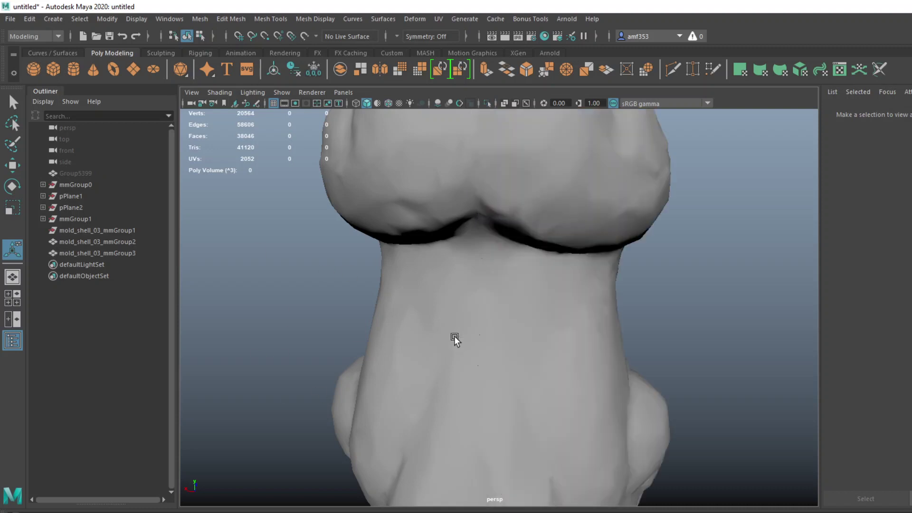
scroll(455, 336, down, 4)
mouse_move(528, 299)
alt+mouse_down()
mouse_move(415, 336)
mouse_move(452, 329)
mouse_move(485, 361)
mouse_move(501, 362)
mouse_move(491, 360)
alt+mouse_up()
key(ctrl+1)
key(ctrl+1)
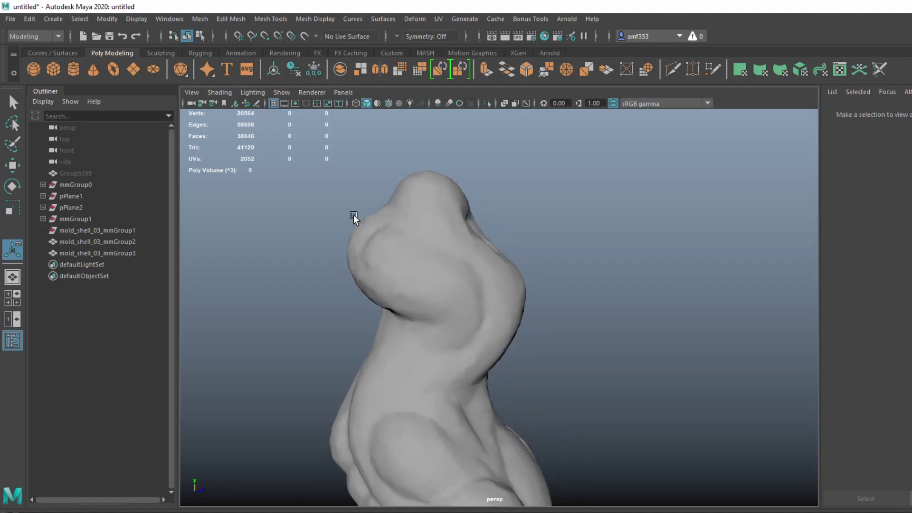
- Delete both split shell halves and bring back the unthickened shell mold_shell_03_mmGroup0
click(458, 249)
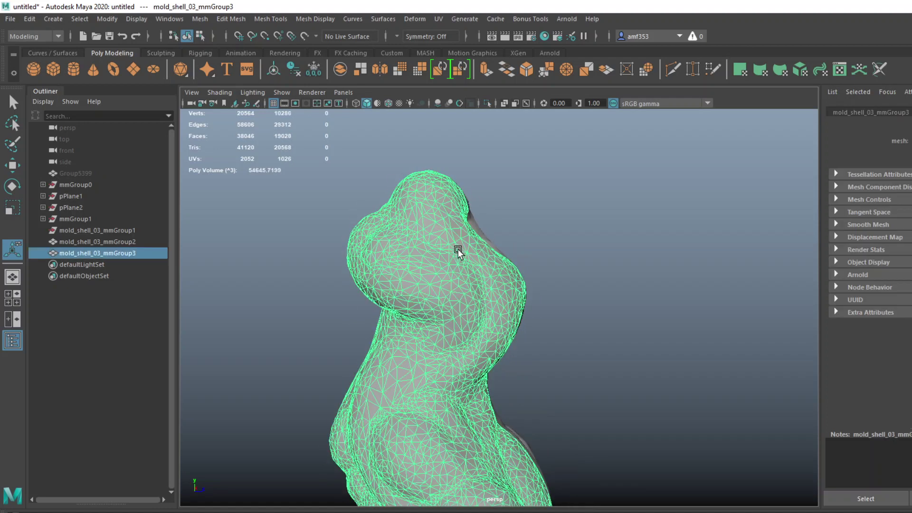
shift+click(546, 372)
key(Delete)
drag(911, 251, 642, 250)
scroll(428, 294, down, 3)
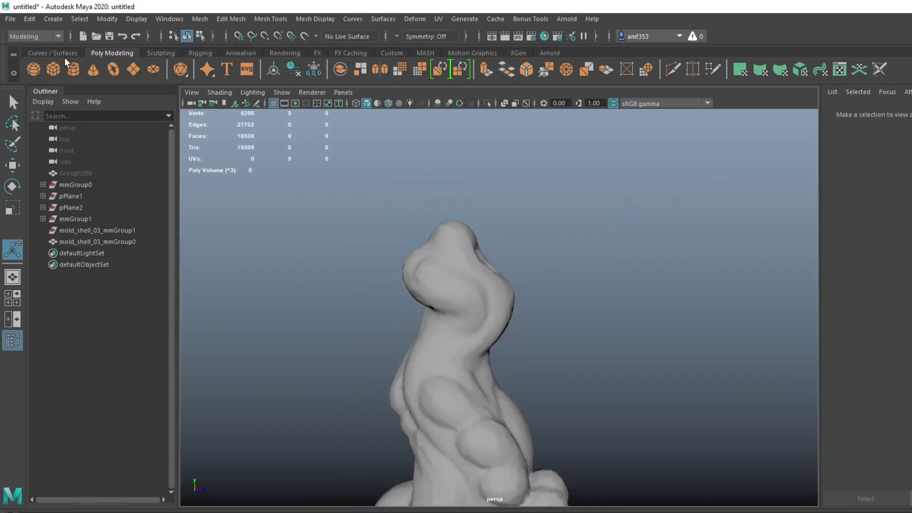
- Create a tall polygon cylinder at the shell and hide the Attribute Editor
click(73, 68)
alt+drag(509, 265, 496, 335)
alt+drag(489, 289, 506, 253)
key(ctrl+a)
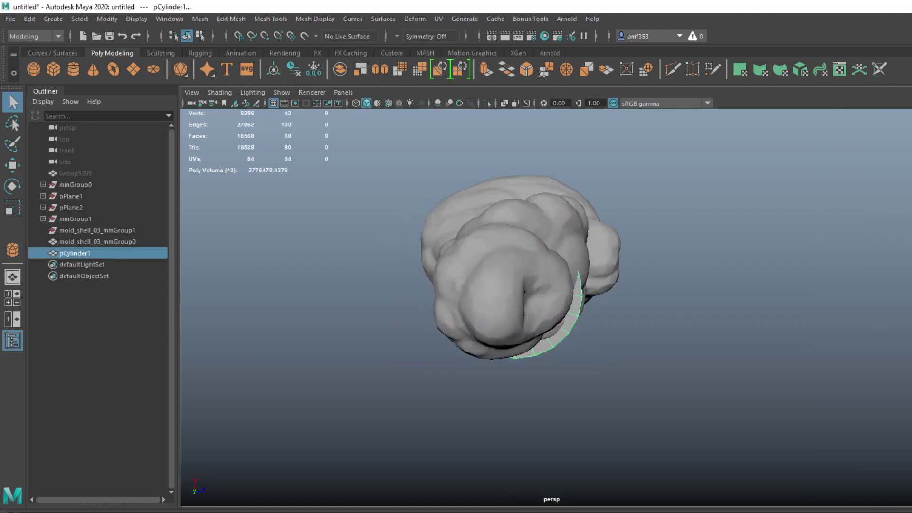
key(w)
key(Return)
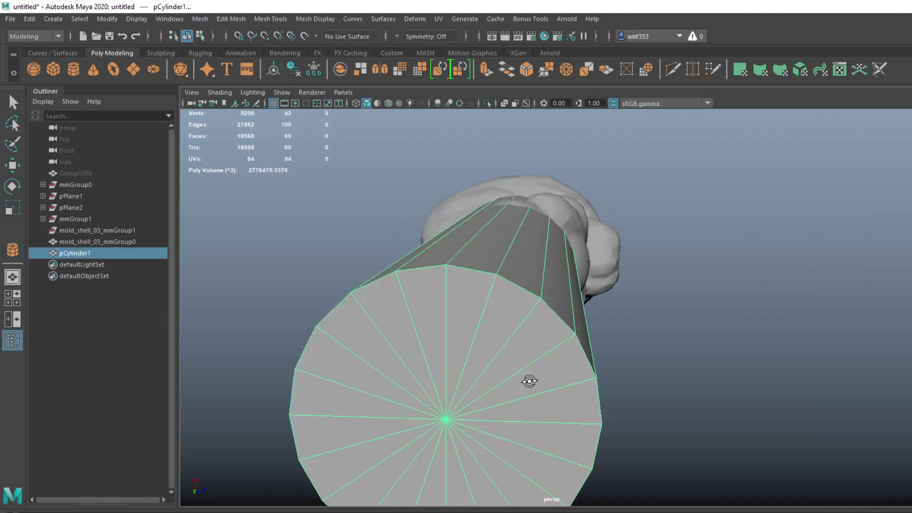
- Scale the cylinder down and move it up so it stands on the narrow top end of the shell
alt+drag(529, 381, 530, 306)
scroll(526, 312, down, 4)
key(r)
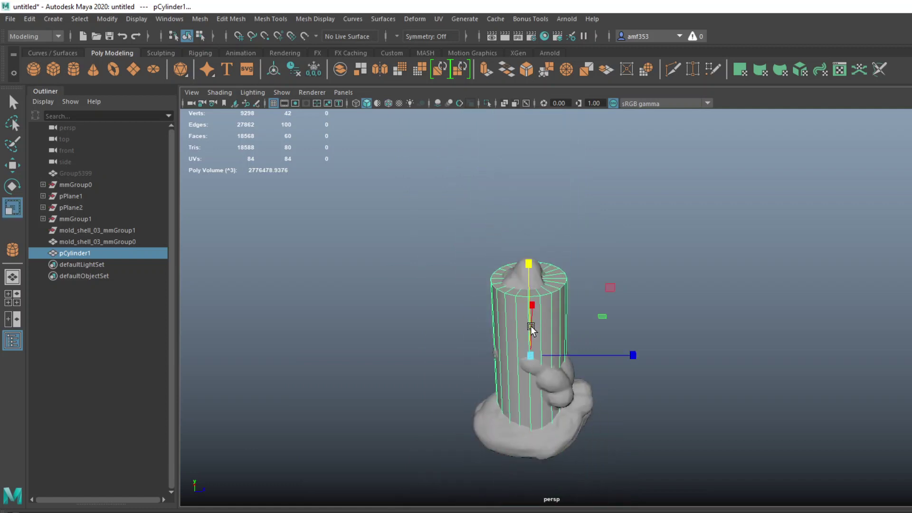
key(w)
mouse_move(529, 205)
mouse_down()
mouse_move(527, 251)
mouse_move(534, 190)
mouse_up()
key(w)
mouse_move(534, 275)
alt+mouse_down()
mouse_move(632, 254)
mouse_move(685, 256)
mouse_move(584, 340)
alt+mouse_up()
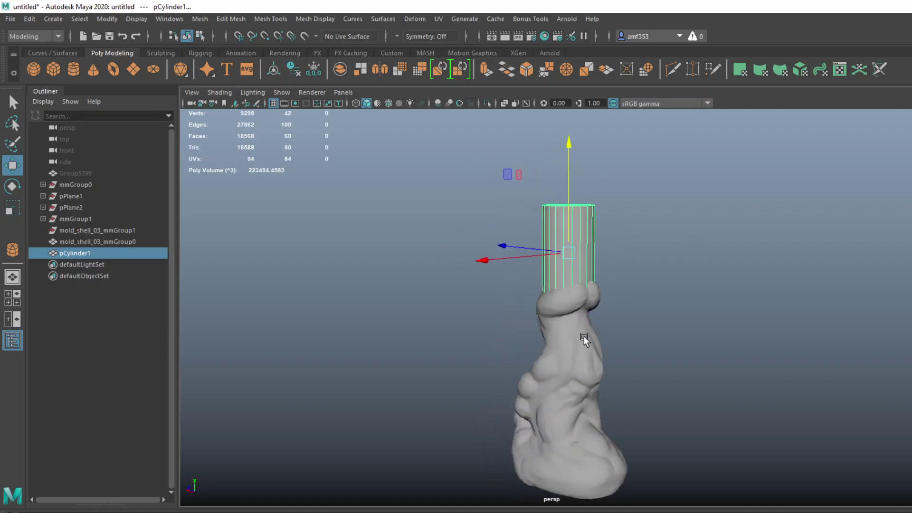
- Merge the cylinder and the shell mold_shell_03_mmGroup0 with a Boolean union, delete history, and inspect the joint
shift+click(585, 340)
click(195, 19)
mouse_move(229, 42)
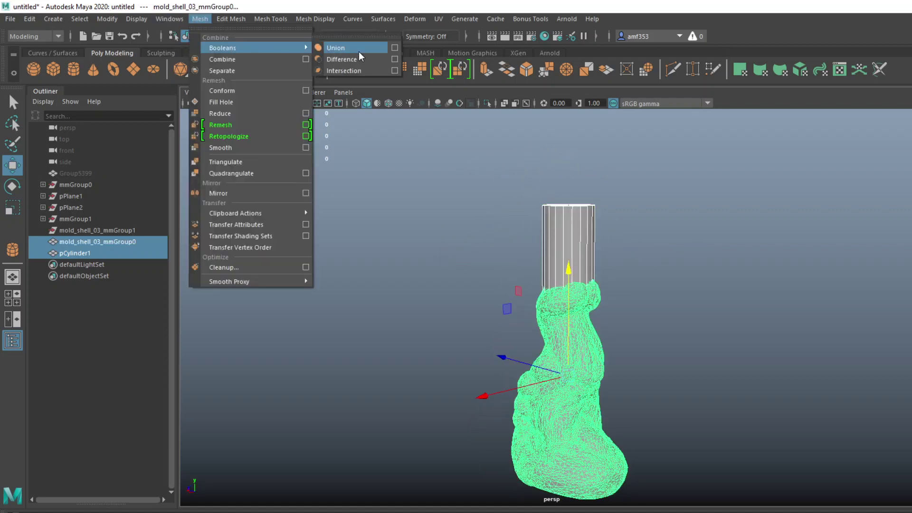
click(354, 45)
key(alt+shift+d)
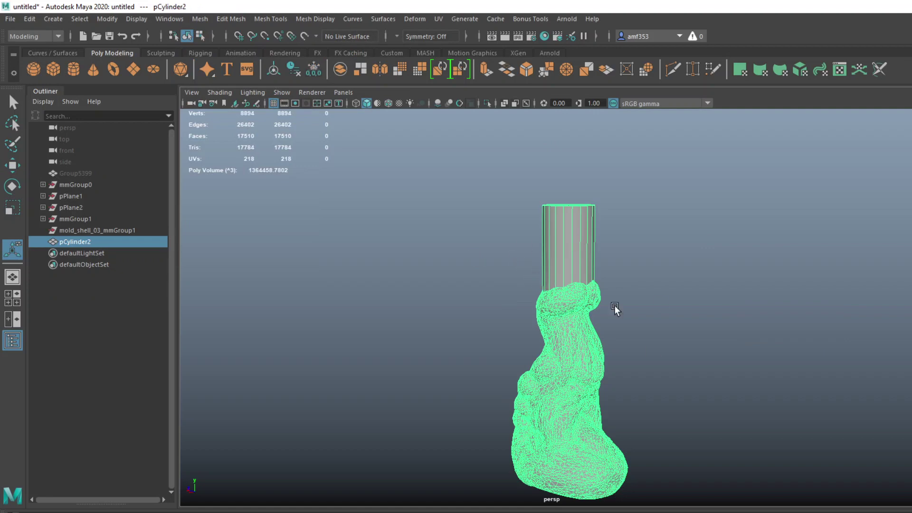
scroll(638, 321, up, 5)
alt+drag(642, 324, 594, 338)
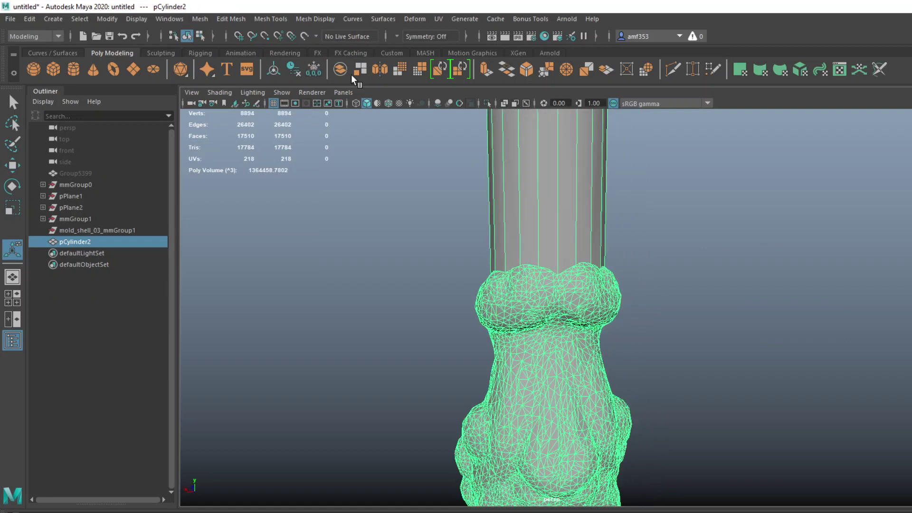
- Clean up the merged shell-and-cylinder mesh pCylinder2 so the long faces of its neck are split into triangles
click(200, 18)
click(260, 266)
right_drag(568, 186, 613, 171)
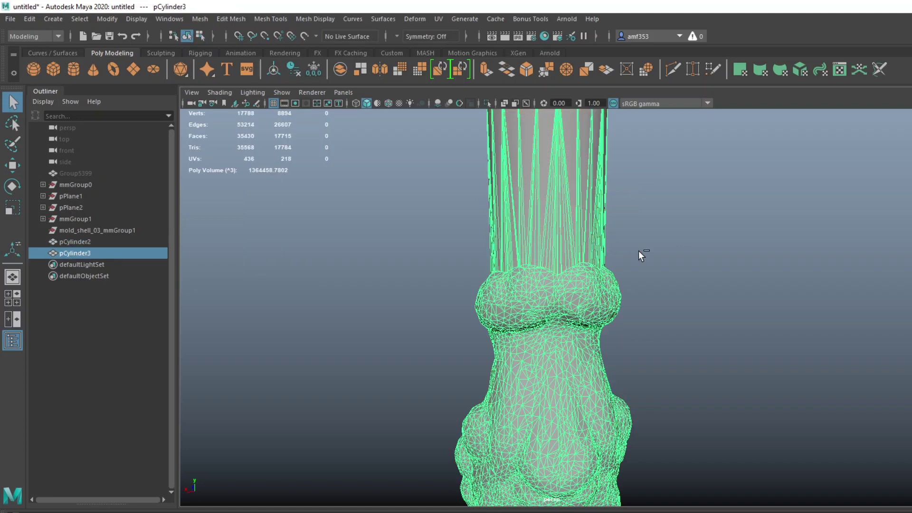
click(642, 263)
click(600, 259)
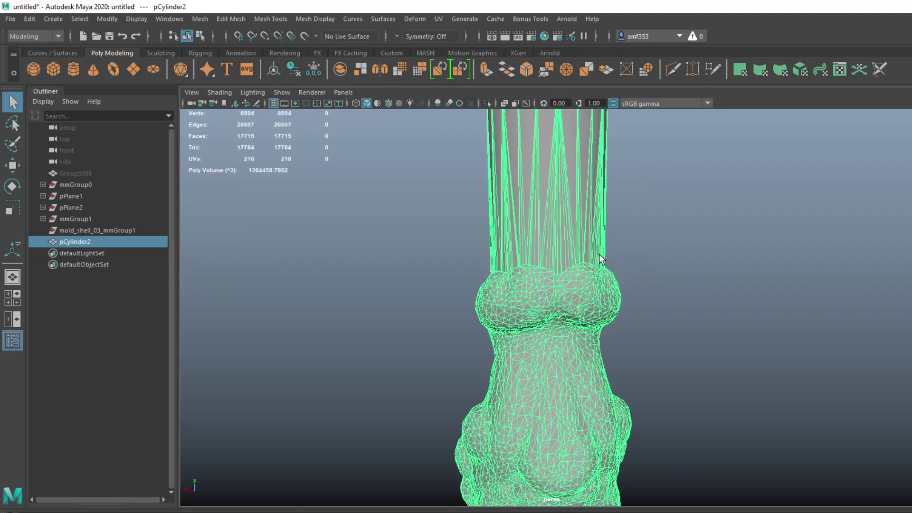
- Extrude all faces of pCylinder2 with a Local Translate Z of 1.4 to thicken the shell, and deselect it
key(ctrl+e)
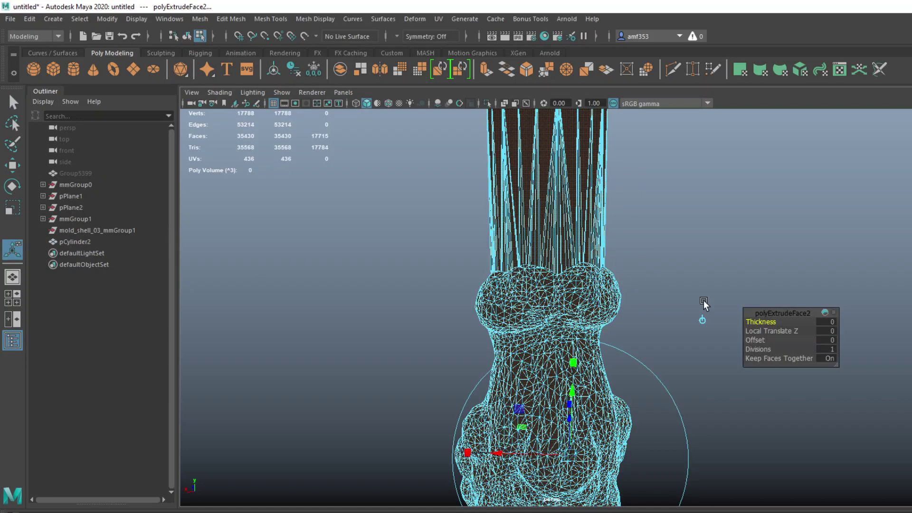
click(832, 332)
text(1.4)
key(Return)
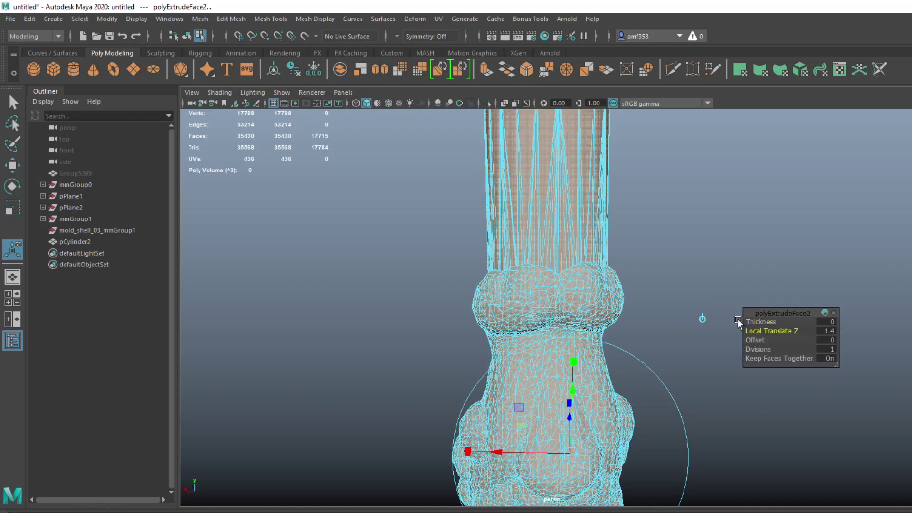
key(q)
click(623, 300)
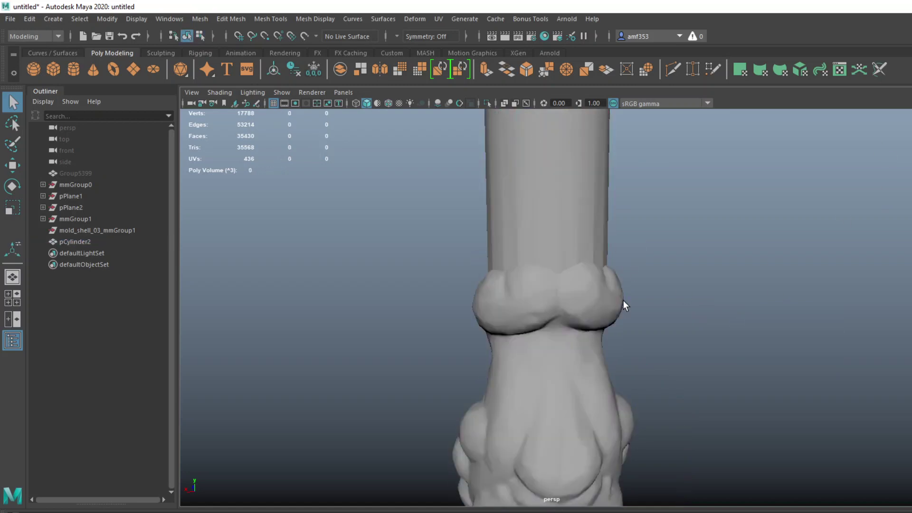
- Draw a polygon plane larger than the whole shell in the side view and duplicate it in place
scroll(616, 307, down, 5)
key(space)
click(134, 70)
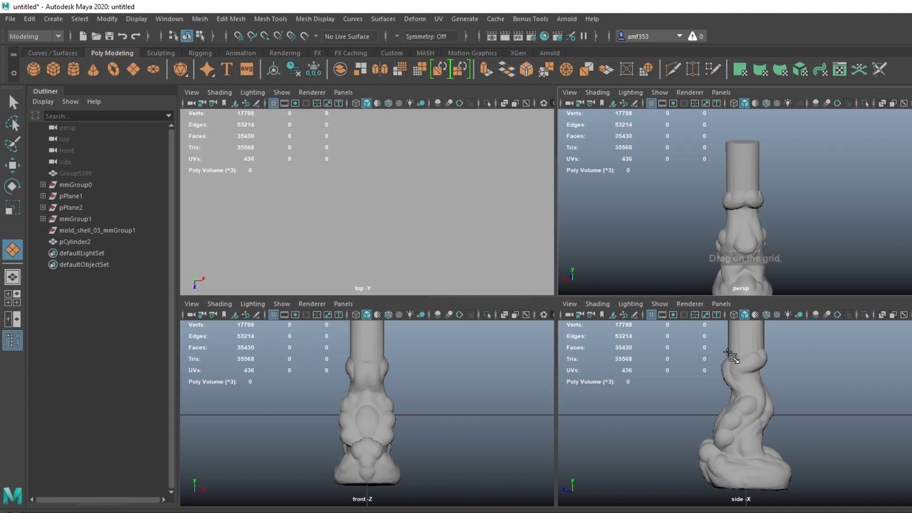
key(space)
drag(448, 116, 565, 284)
drag(603, 328, 756, 504)
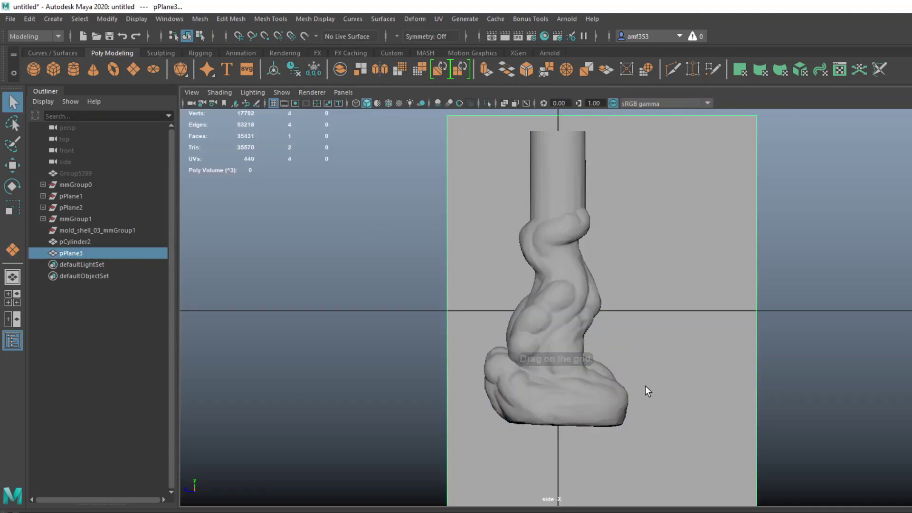
key(ctrl+space)
key(space)
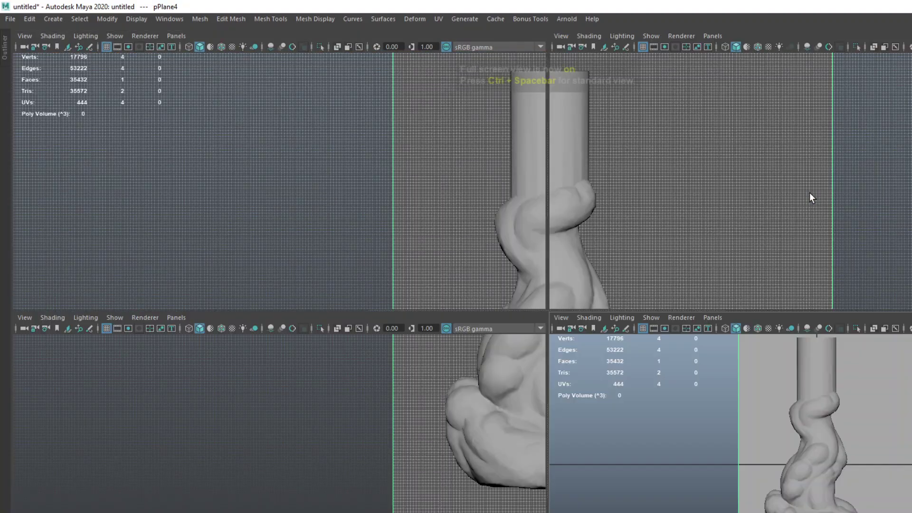
key(space)
key(ctrl+space)
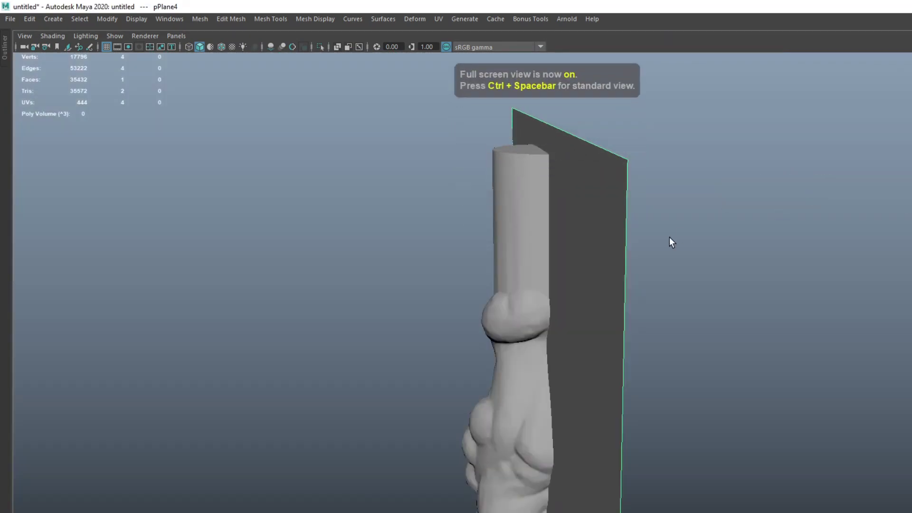
- Extrude the duplicated plane sideways into a large box that encloses one half of the shell
key(f)
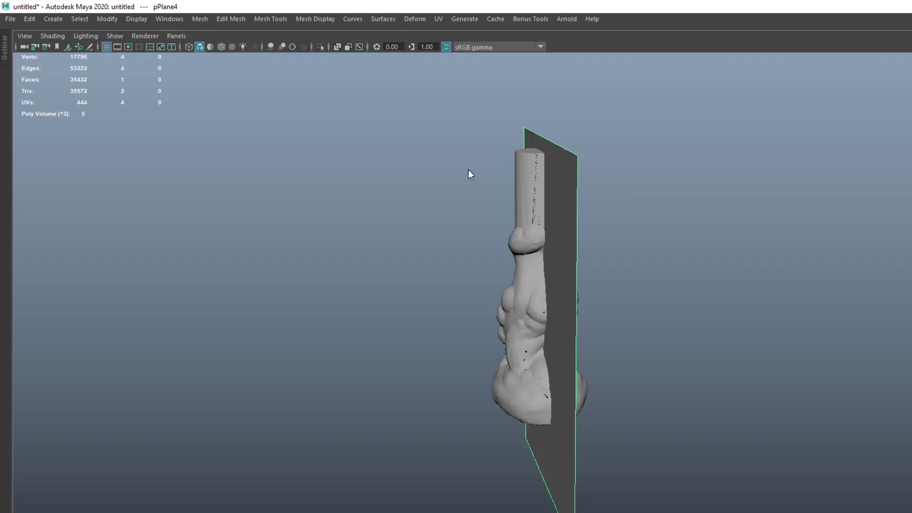
click(209, 147)
alt+drag(473, 178, 324, 210)
alt+drag(537, 240, 755, 309)
click(589, 183)
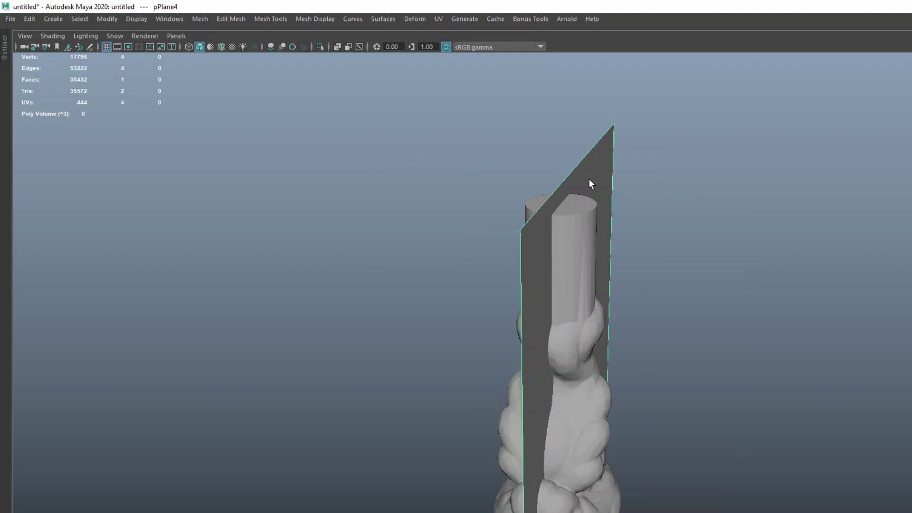
key(w)
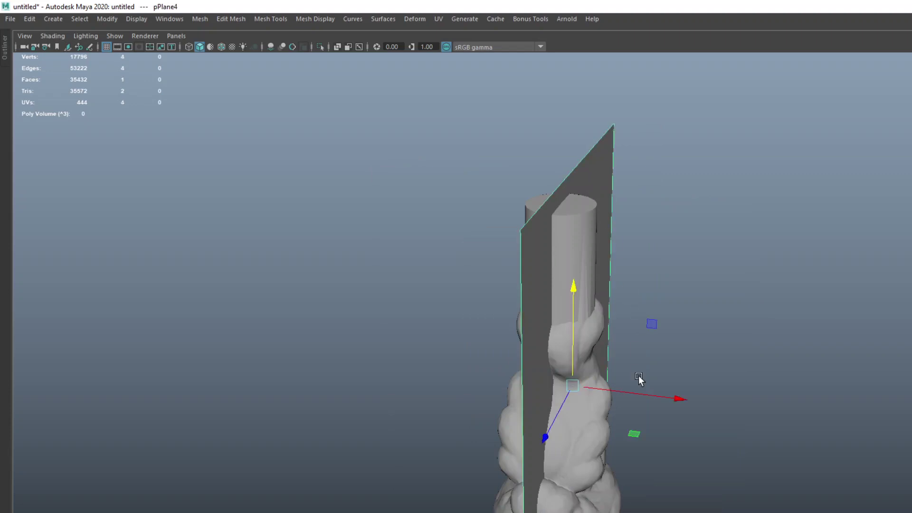
drag(648, 395, 538, 118)
key(ctrl+z)
key(ctrl+e)
right_drag(411, 98, 467, 82)
- Extrude the original plane in the opposite direction into a box around the other half and reverse its normals
click(436, 194)
key(ctrl+e)
alt+drag(435, 194, 502, 267)
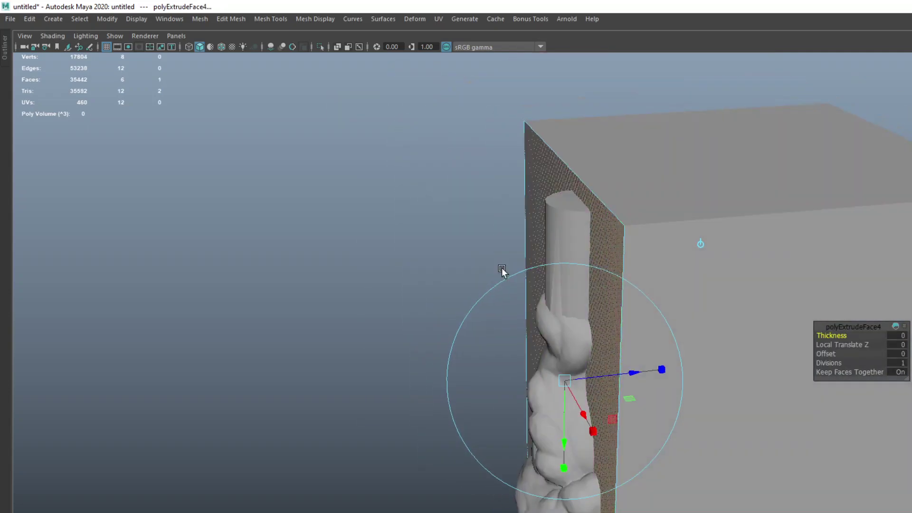
drag(637, 372, 176, 357)
right_drag(372, 134, 430, 118)
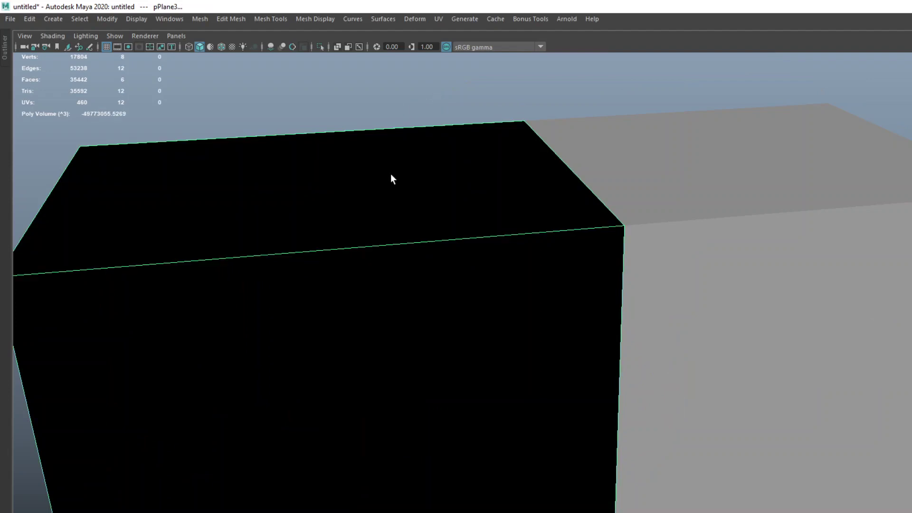
click(301, 19)
click(327, 69)
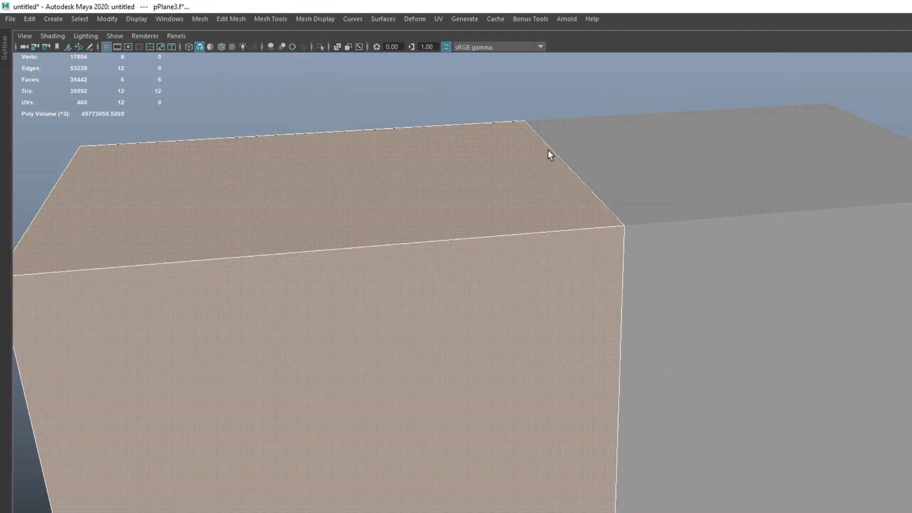
- Duplicate the thickened shell and cut one copy to a half with a Boolean intersection against the pPlane4 box
key(4)
click(633, 451)
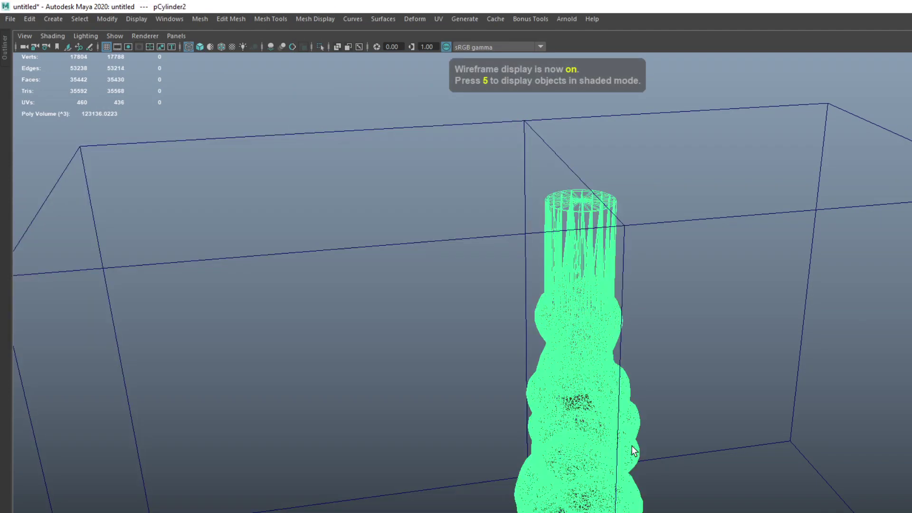
alt+drag(662, 358, 642, 335)
key(ctrl+d)
shift+drag(704, 123, 731, 220)
click(200, 19)
mouse_move(233, 43)
click(383, 73)
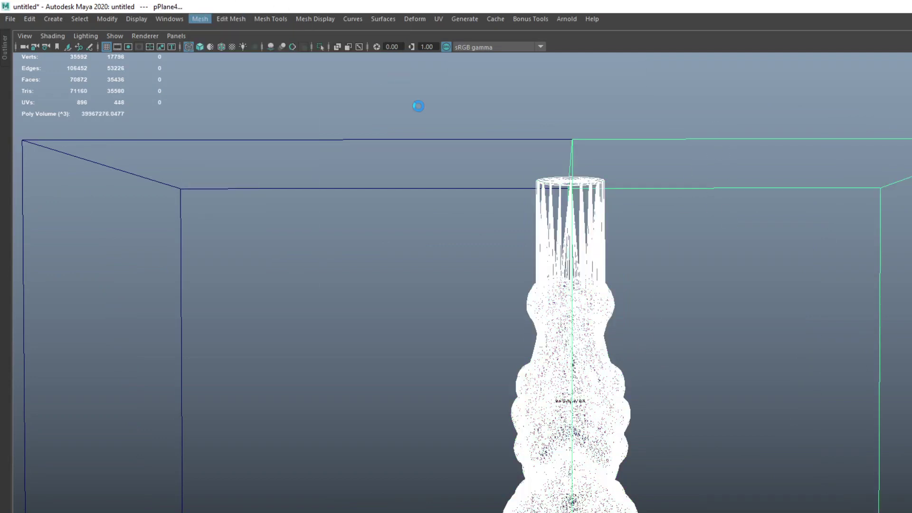
- Intersect the remaining shell copy with the pPlane3 box to produce the opposite half
click(546, 210)
shift+click(501, 138)
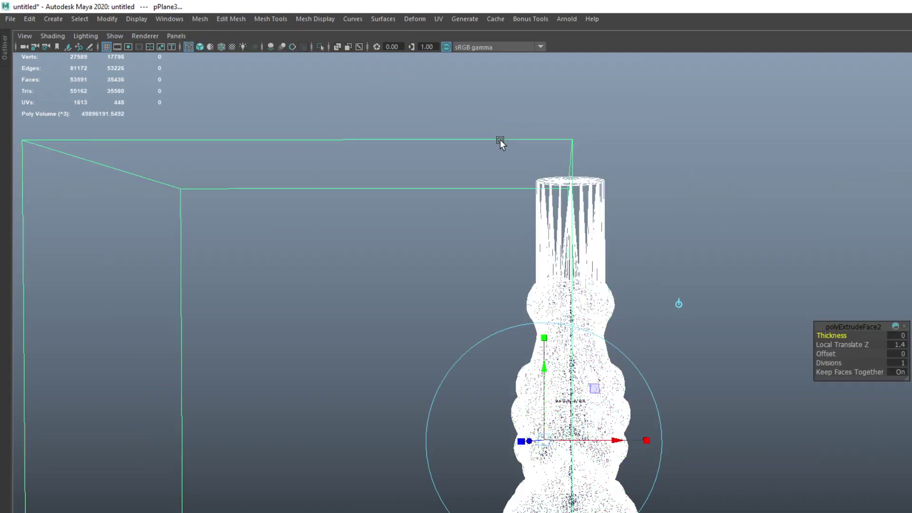
key(g)
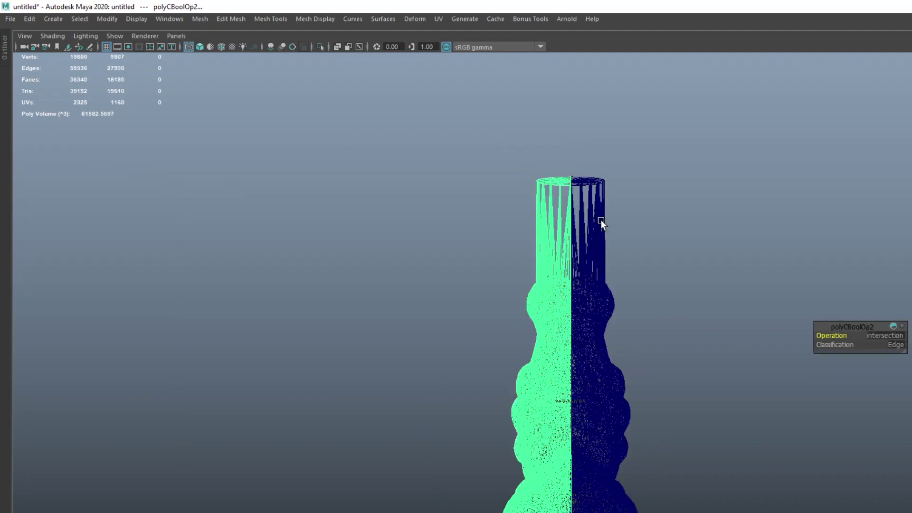
- Isolate one of the split shell halves and display it shaded
key(ctrl+1)
alt+drag(570, 227, 490, 240)
key(5)
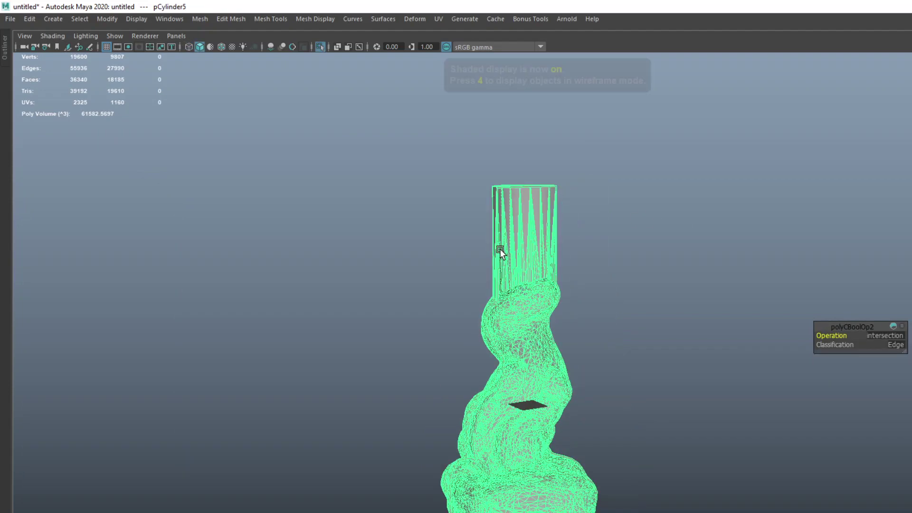
- Examine the neck, inner cavity and wall along the cut edge of the isolated half
scroll(517, 190, up, 4)
alt+drag(517, 190, 440, 201)
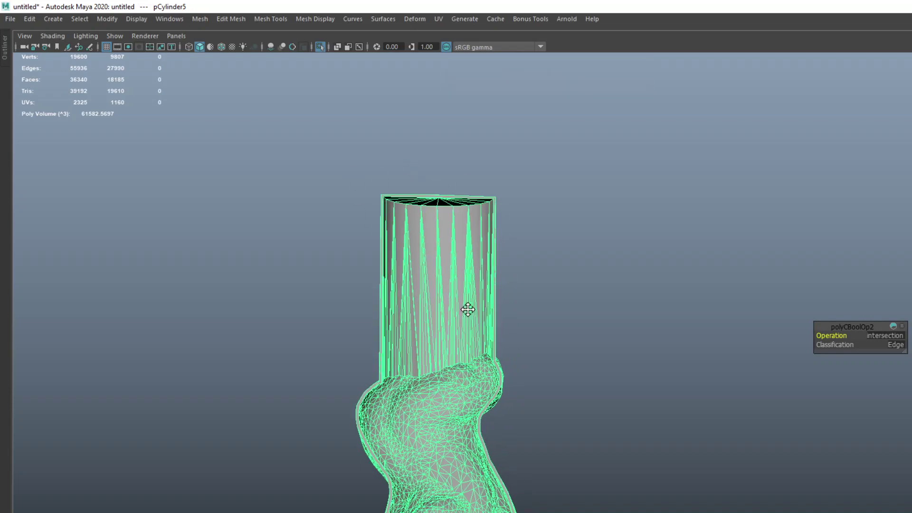
alt+drag(466, 310, 293, 286)
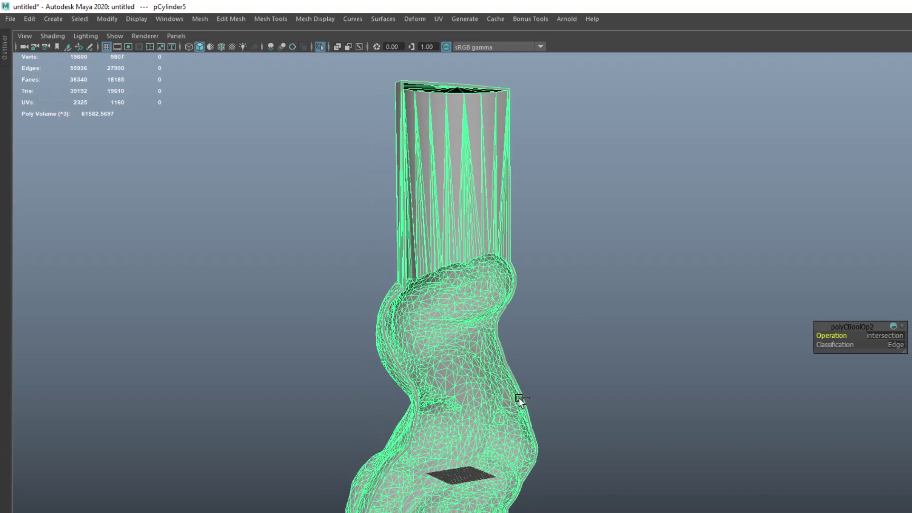
key(ctrl+1)
scroll(497, 395, up, 3)
key(ctrl+1)
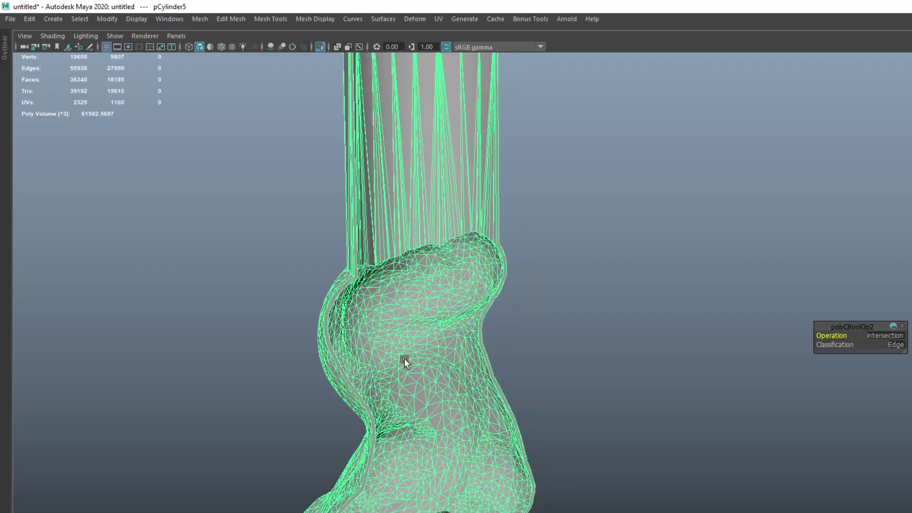
alt+drag(404, 358, 552, 352)
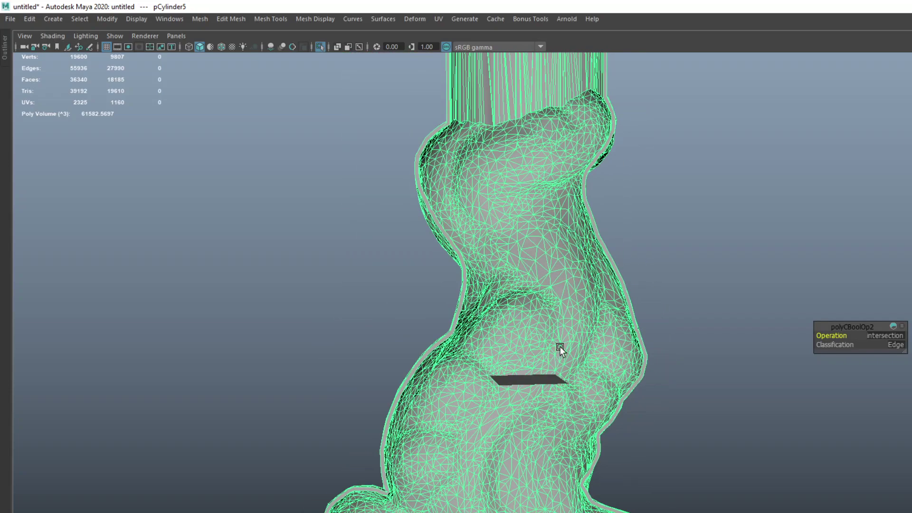
key(q)
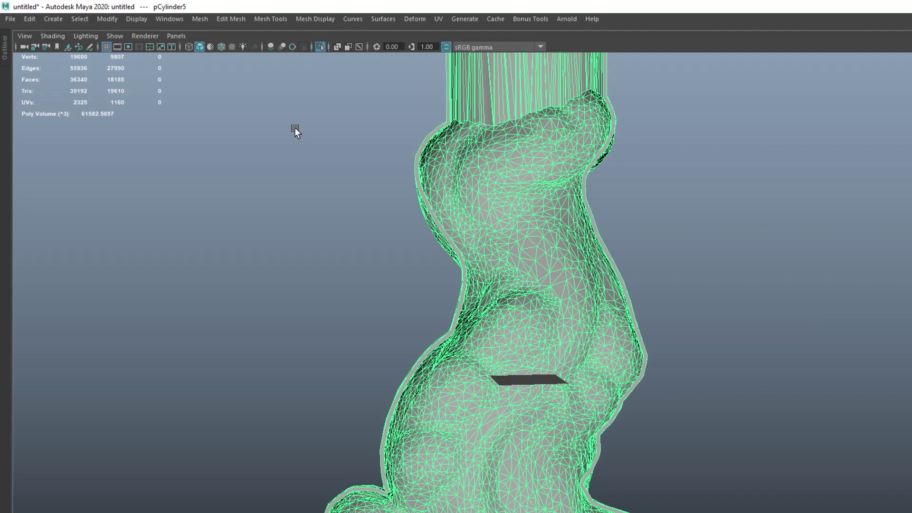
click(32, 18)
mouse_move(114, 153)
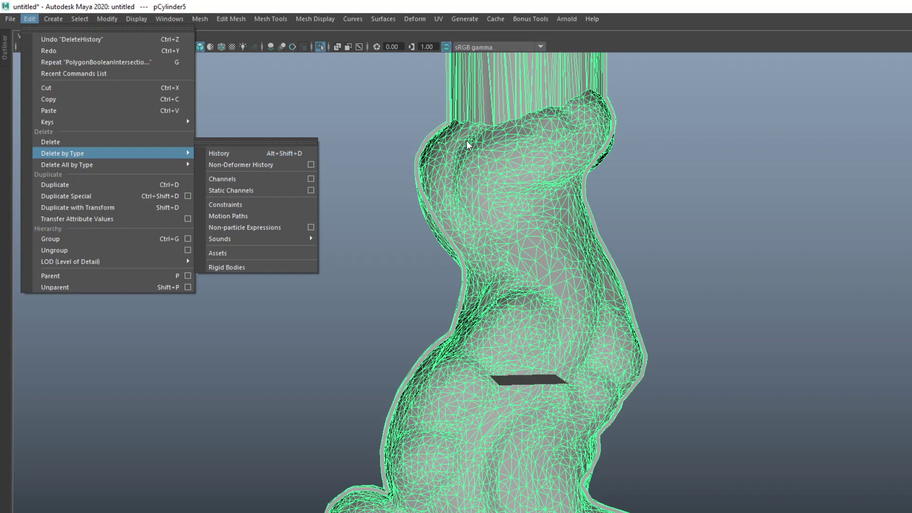
click(779, 192)
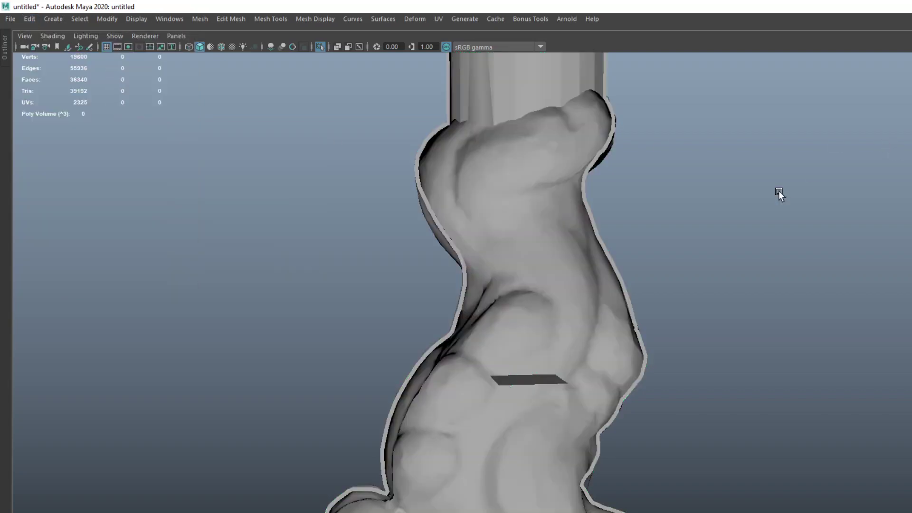
- Restore the standard view layout and make the isolated half pCylinder5 a live surface
click(437, 215)
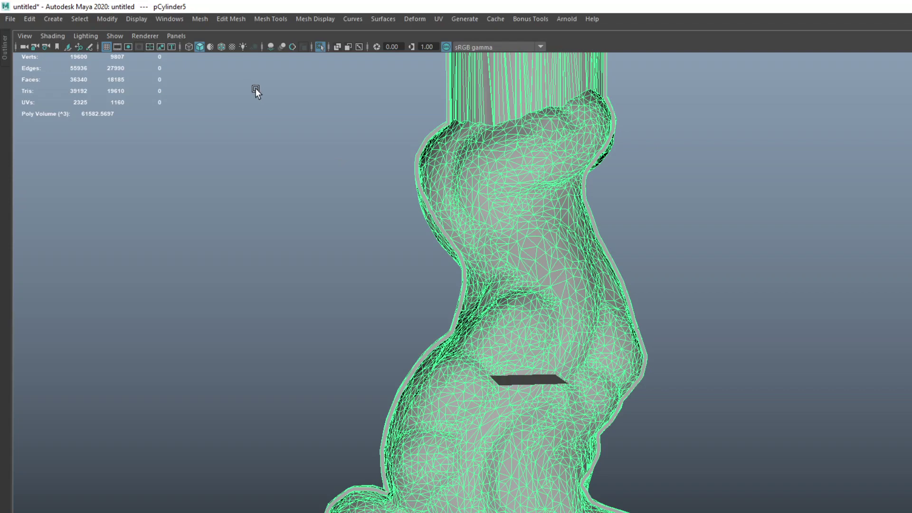
scroll(333, 195, up, 1)
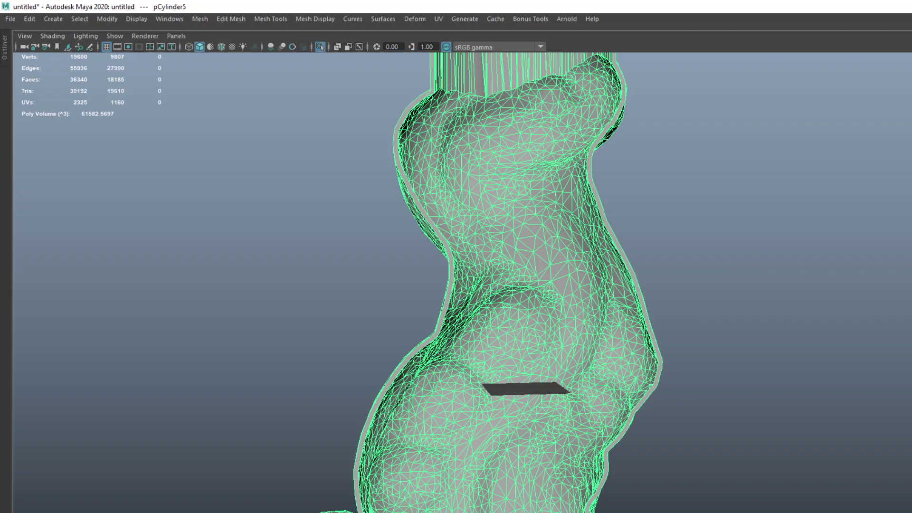
key(ctrl+space)
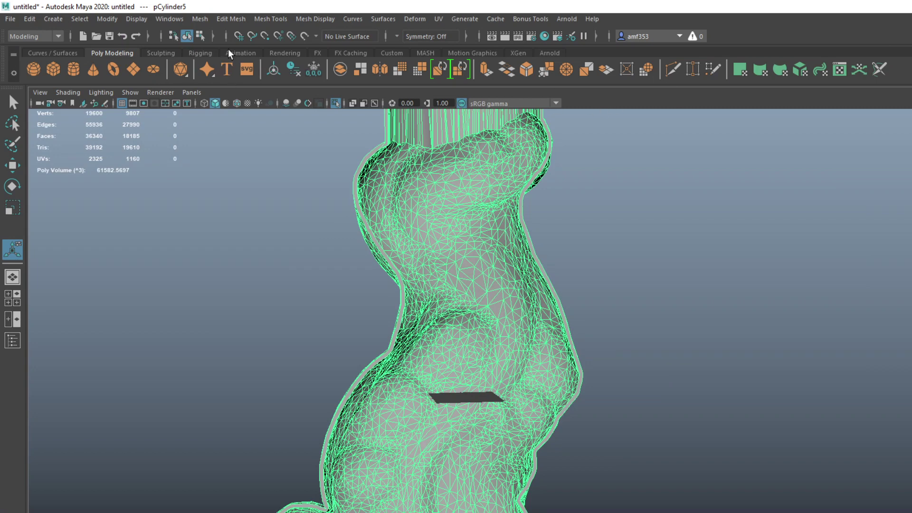
click(304, 38)
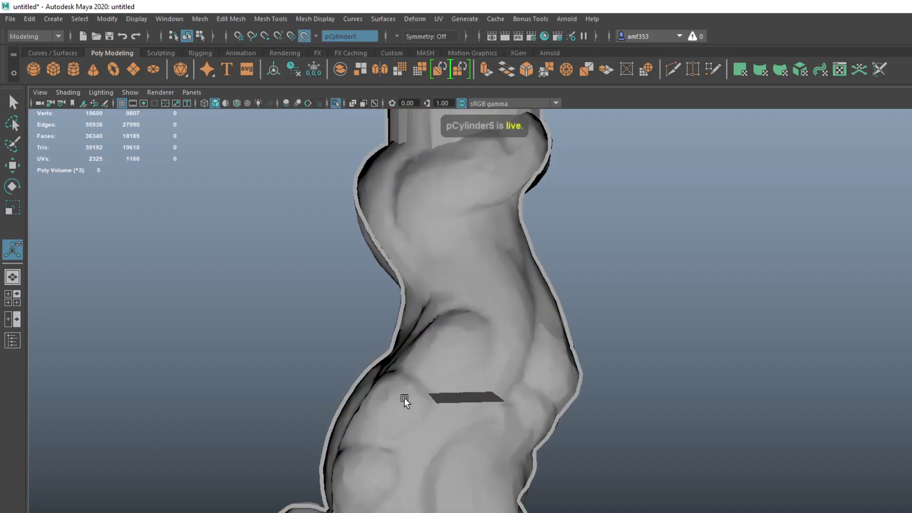
- Draw a jagged many-sided polygon across the inner surface at the base of the live half pCylinder5 with Create Polygon
alt+middle_drag(380, 445, 442, 183)
scroll(376, 326, up, 5)
alt+middle_drag(376, 325, 460, 308)
click(283, 18)
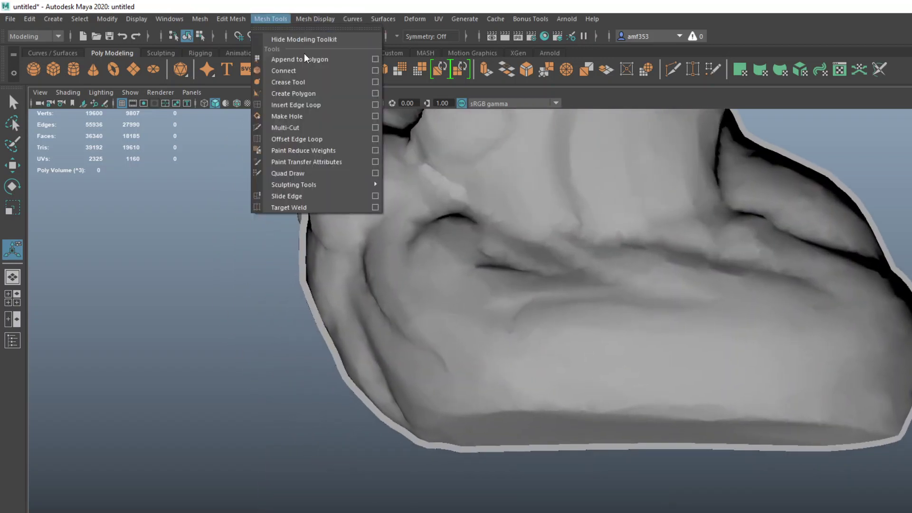
click(308, 91)
scroll(350, 252, up, 2)
alt+drag(361, 280, 384, 297)
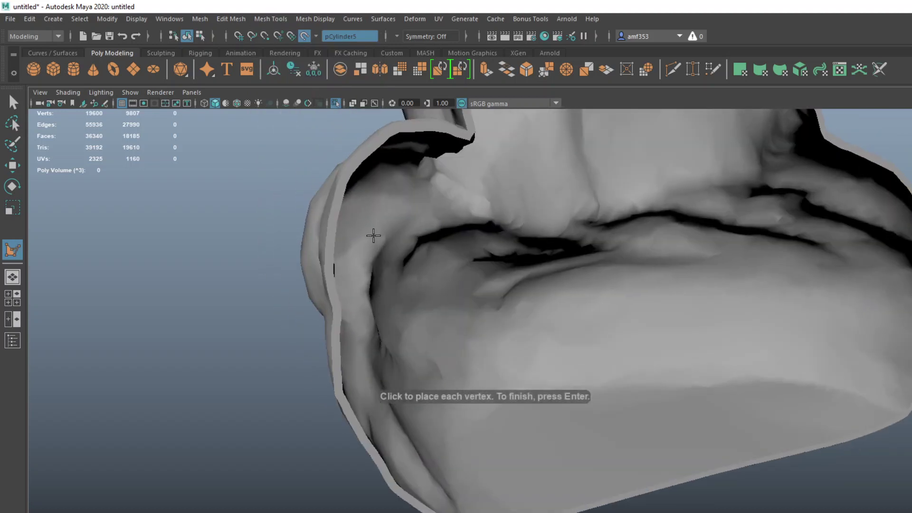
click(374, 235)
click(428, 196)
click(485, 231)
click(453, 256)
click(505, 293)
click(595, 274)
click(581, 180)
click(714, 133)
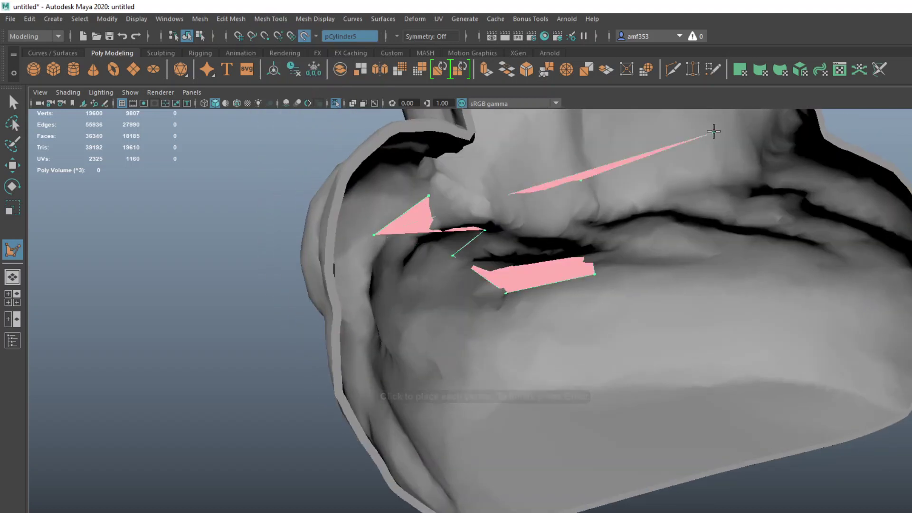
click(733, 197)
click(671, 242)
click(757, 241)
click(873, 264)
click(778, 300)
click(852, 358)
click(770, 374)
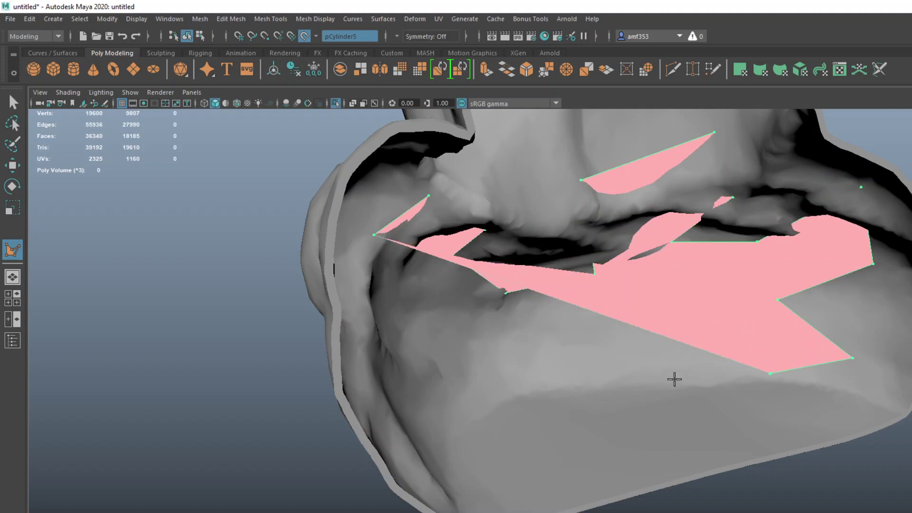
click(665, 392)
click(621, 441)
click(463, 379)
click(407, 333)
key(Return)
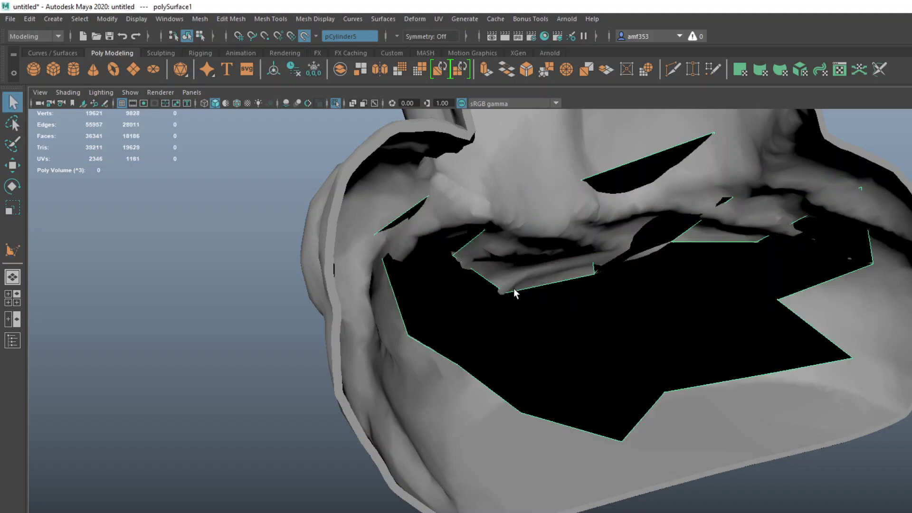
- Isolate the jagged polygon, check its shape from another angle and delete it
key(ctrl+1)
alt+drag(514, 300, 615, 291)
key(ctrl+1)
alt+drag(399, 269, 418, 275)
key(Delete)
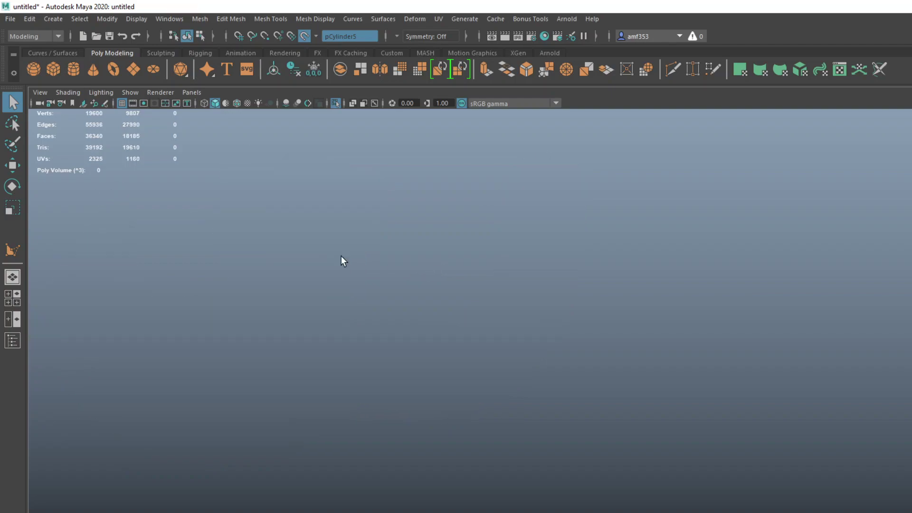
- Bring back the hidden objects, isolate the other shell half pCylinder4 and make it a live surface
key(ctrl+1)
scroll(344, 256, down, 2)
alt+drag(345, 257, 262, 214)
click(264, 215)
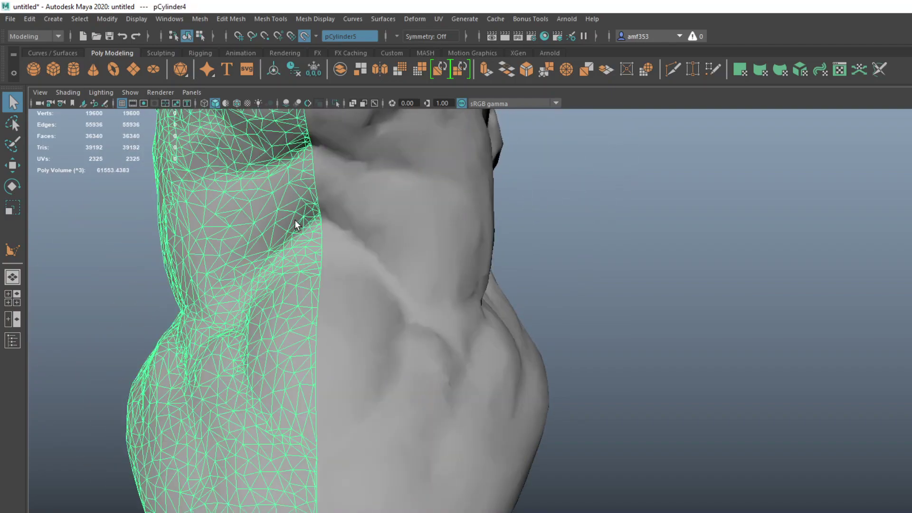
key(ctrl+1)
alt+drag(354, 212, 425, 260)
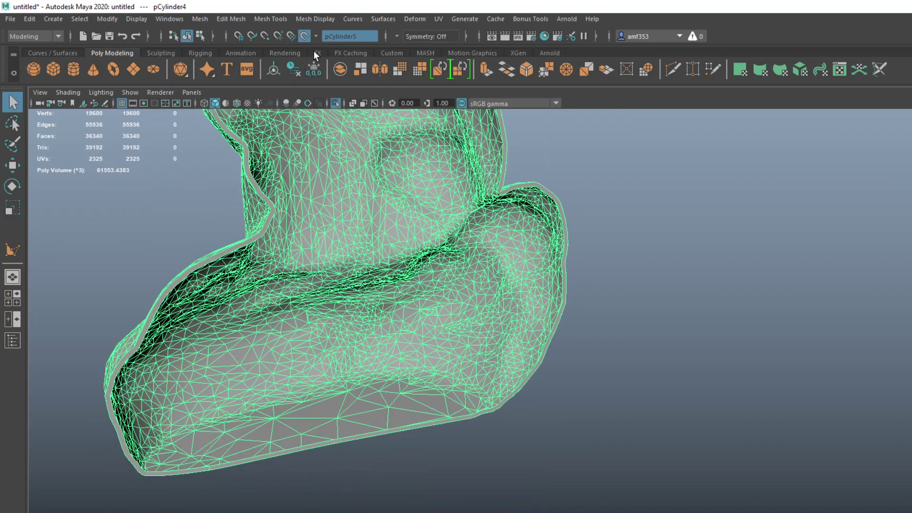
click(305, 33)
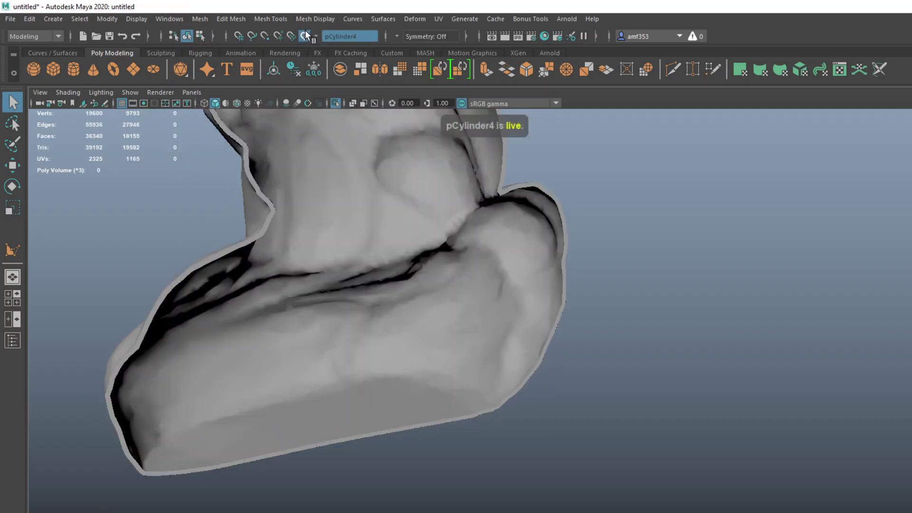
- Start a Create Polygon outline at the base's lower-left corner and place vertices up the cut edge of pCylinder4
click(299, 19)
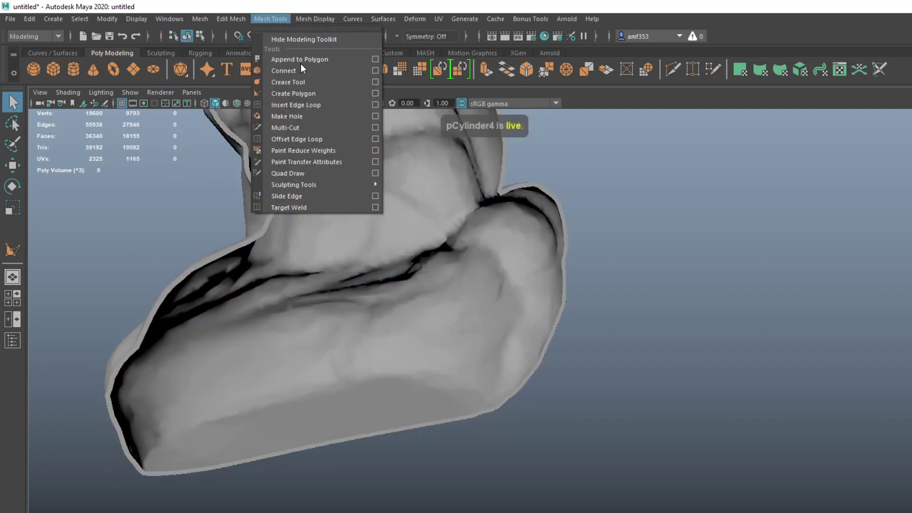
click(306, 92)
scroll(191, 380, up, 2)
alt+right_drag(190, 380, 222, 372)
alt+middle_drag(222, 371, 460, 234)
alt+drag(304, 296, 280, 300)
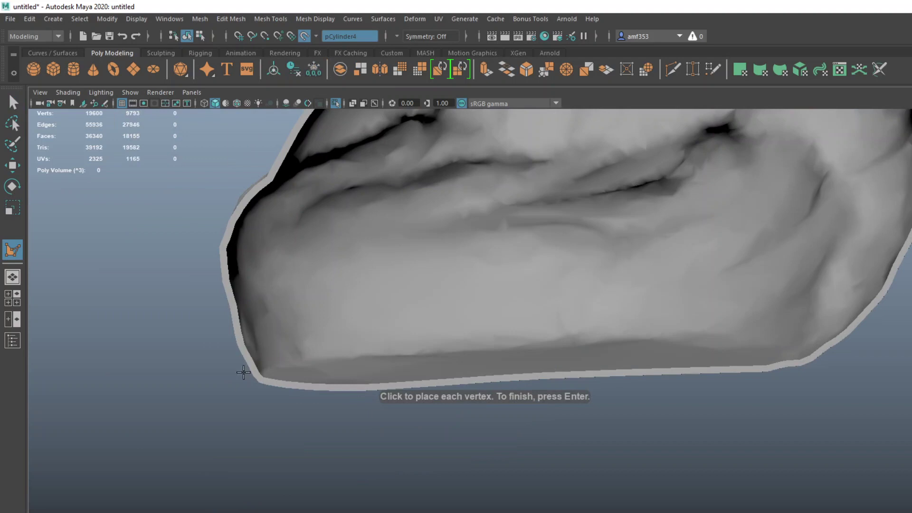
click(244, 353)
click(235, 320)
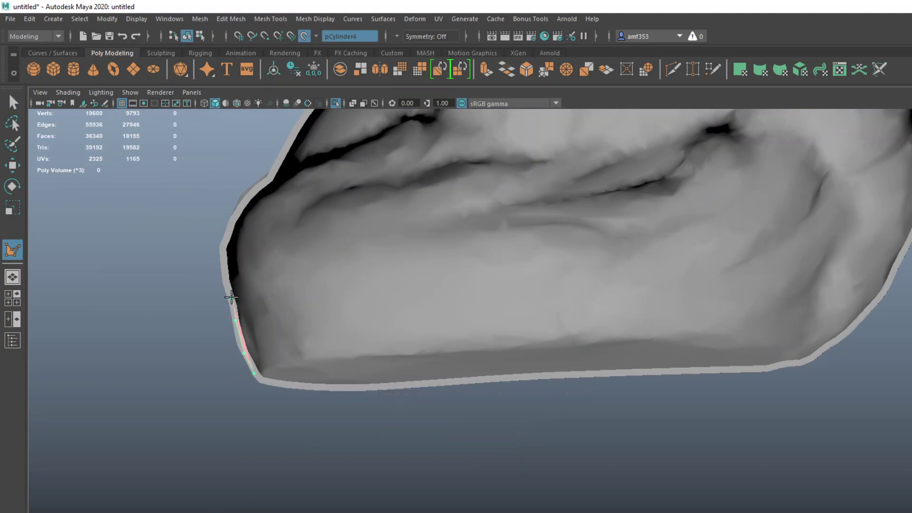
click(227, 279)
click(226, 257)
click(227, 236)
click(237, 217)
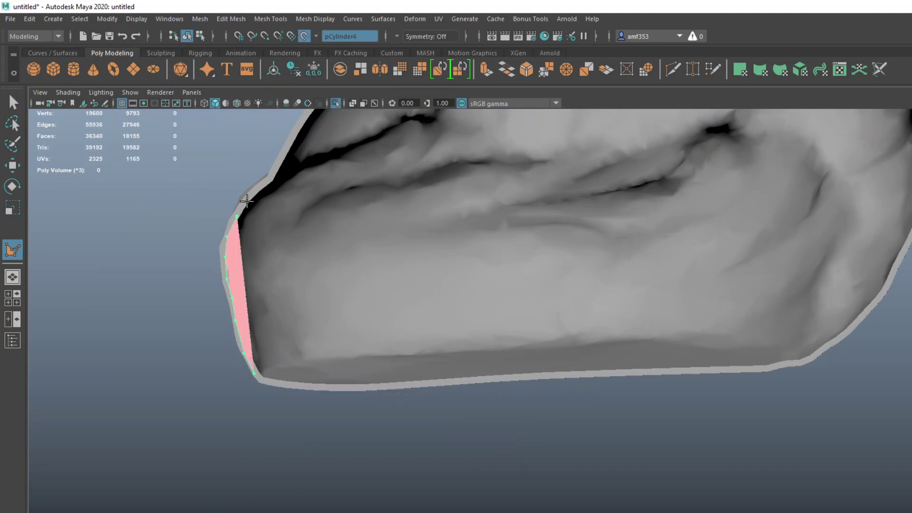
click(256, 192)
click(291, 139)
- Continue the polygon outline along the cut edge over the base's left slope and through the notch above it
scroll(256, 309, up, 3)
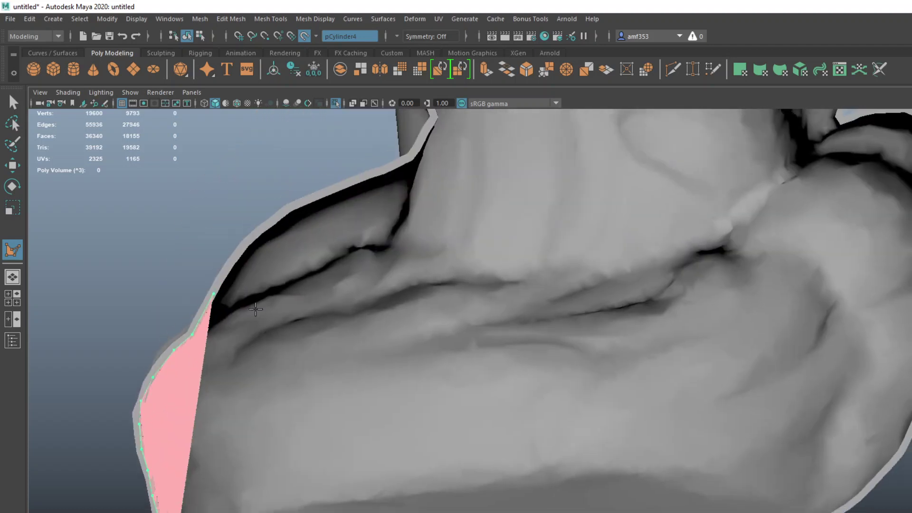
click(244, 243)
click(298, 201)
click(388, 168)
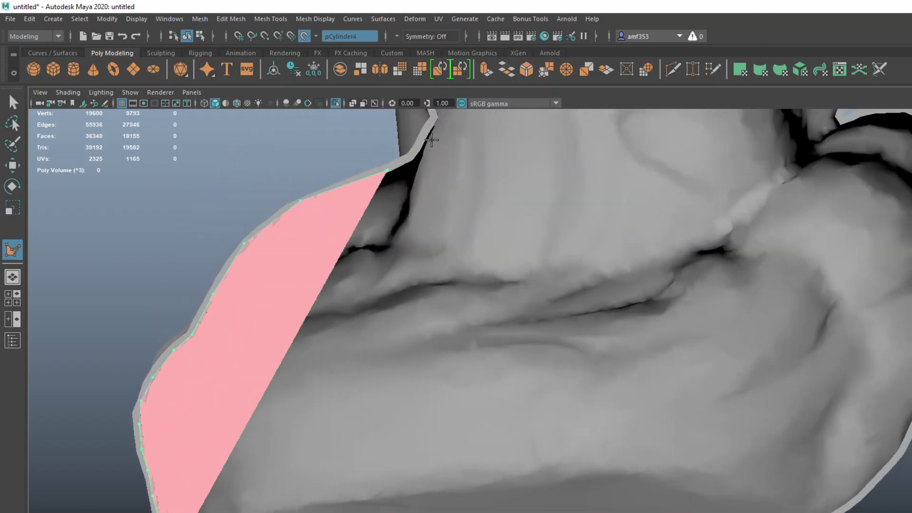
click(427, 126)
alt+middle_drag(432, 124, 382, 209)
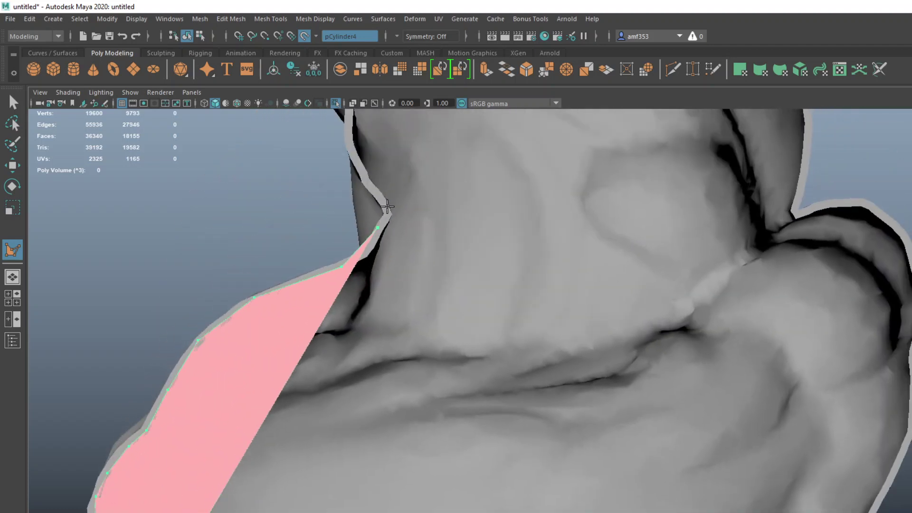
click(387, 209)
click(378, 192)
click(363, 167)
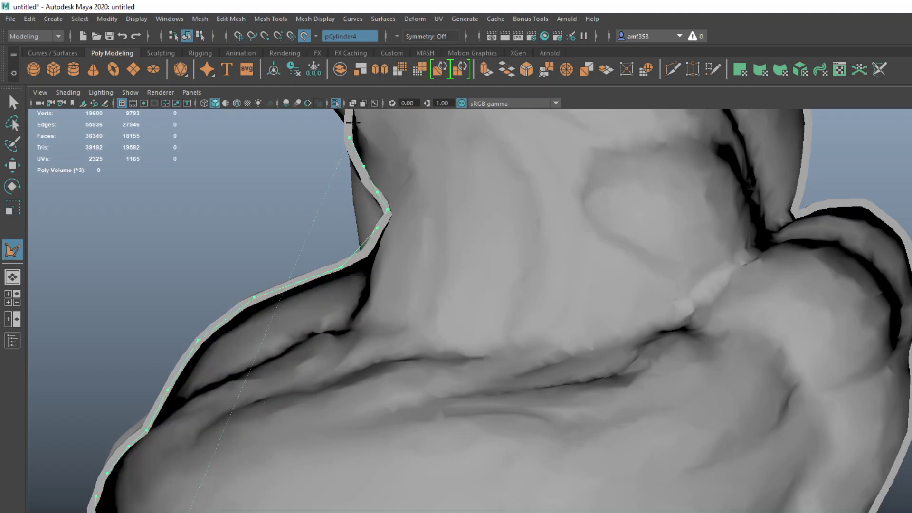
- Extend the polygon outline up the left cut edge around the protruding bulge at mid-body
alt+middle_drag(353, 122, 354, 288)
click(348, 263)
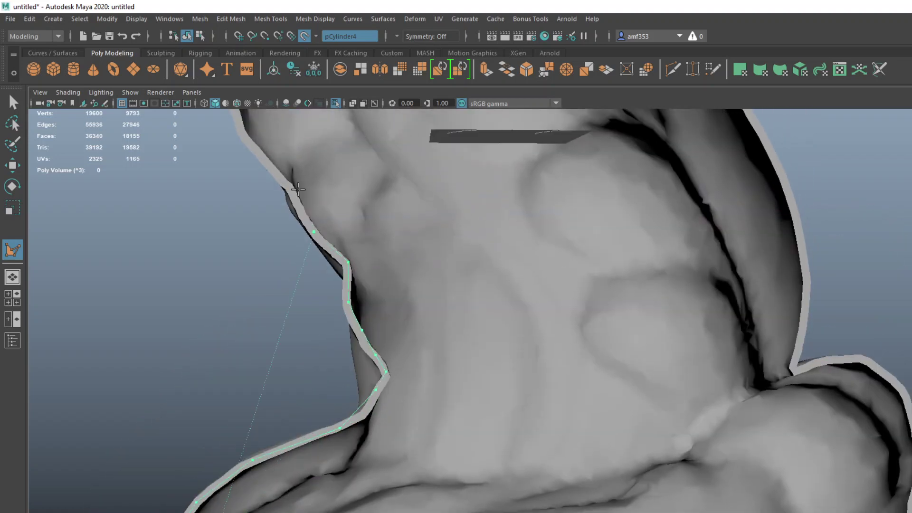
click(257, 150)
alt+middle_drag(246, 138, 316, 244)
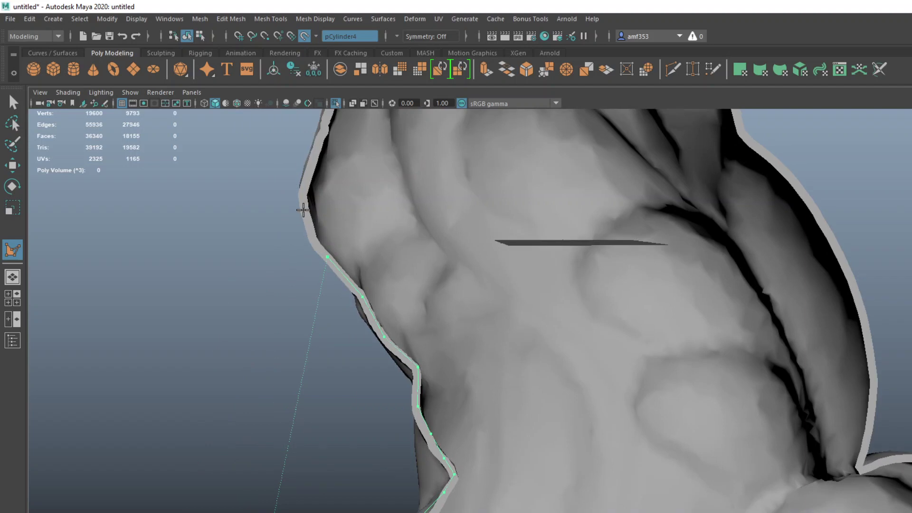
click(303, 211)
alt+middle_drag(324, 129, 328, 284)
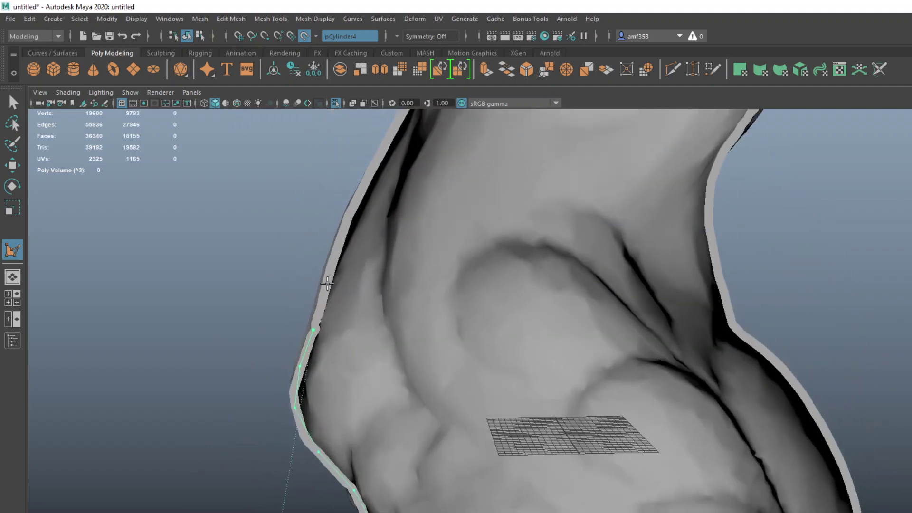
alt+middle_drag(360, 203, 334, 260)
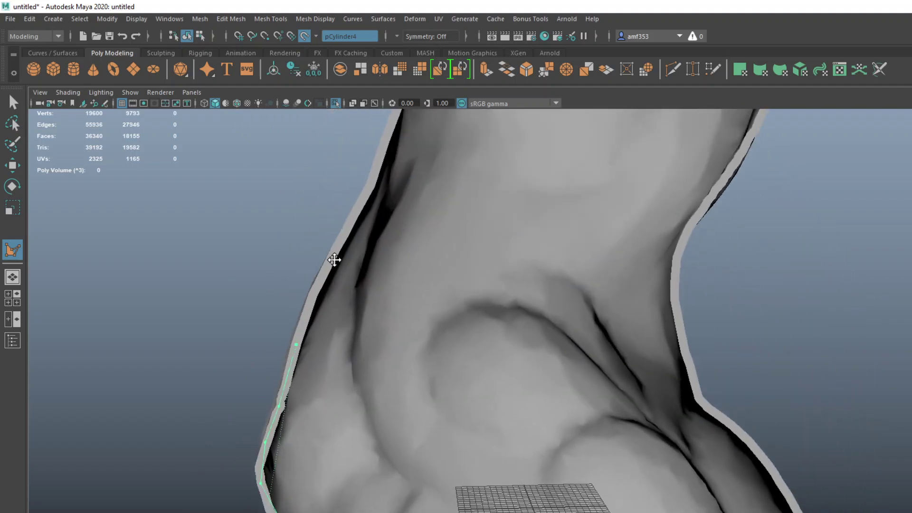
- Place outline vertices along the left cut edge from the upper body around the head curve to the neck's base
click(370, 187)
alt+middle_drag(379, 166, 356, 292)
click(360, 270)
click(368, 219)
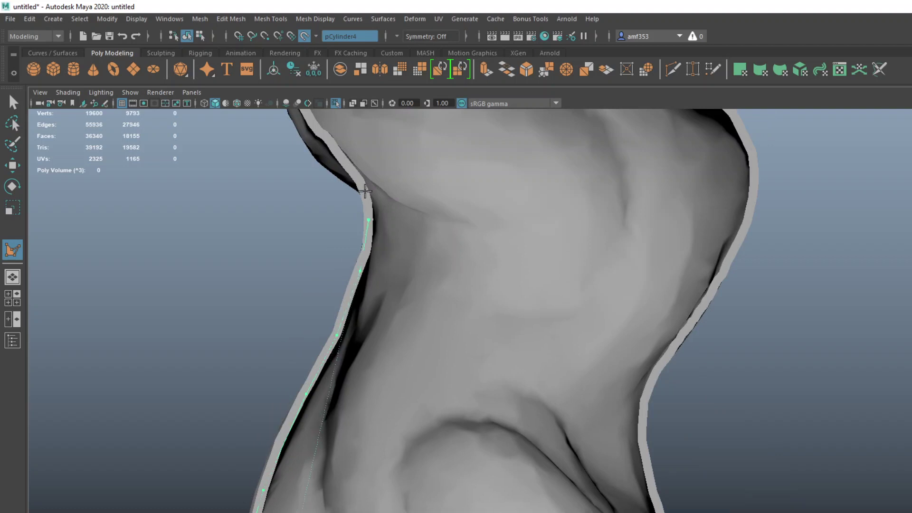
alt+middle_drag(337, 152, 394, 297)
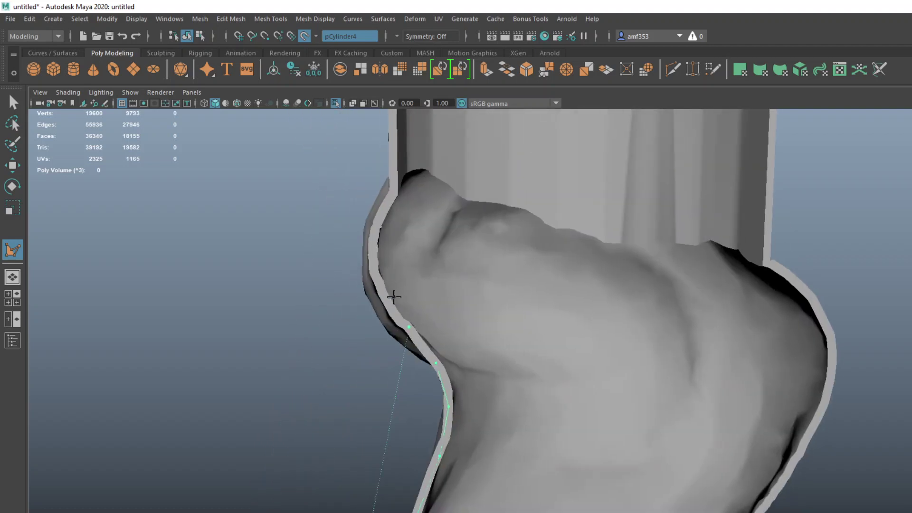
click(372, 236)
click(389, 195)
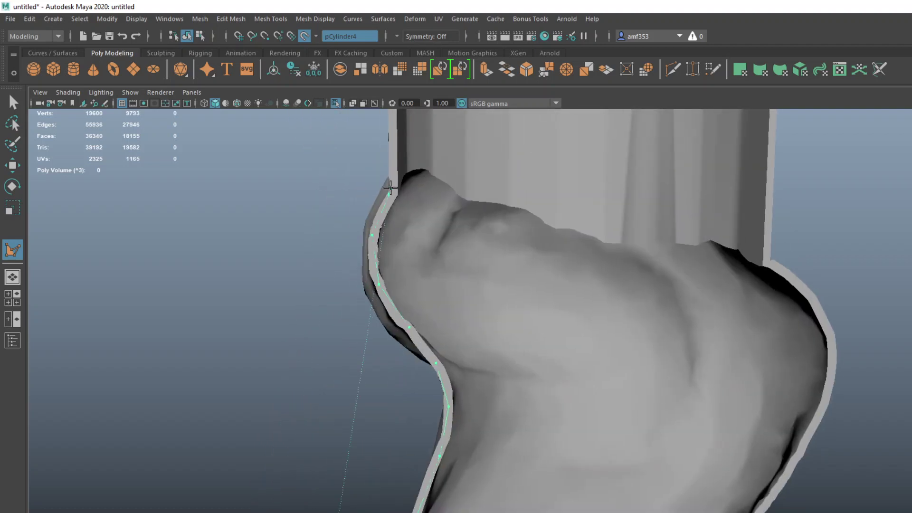
- Carry the polygon outline up the neck's left wall and straight across to its opposite wall
click(393, 140)
alt+middle_drag(395, 142, 394, 294)
click(390, 223)
alt+middle_drag(391, 217, 404, 366)
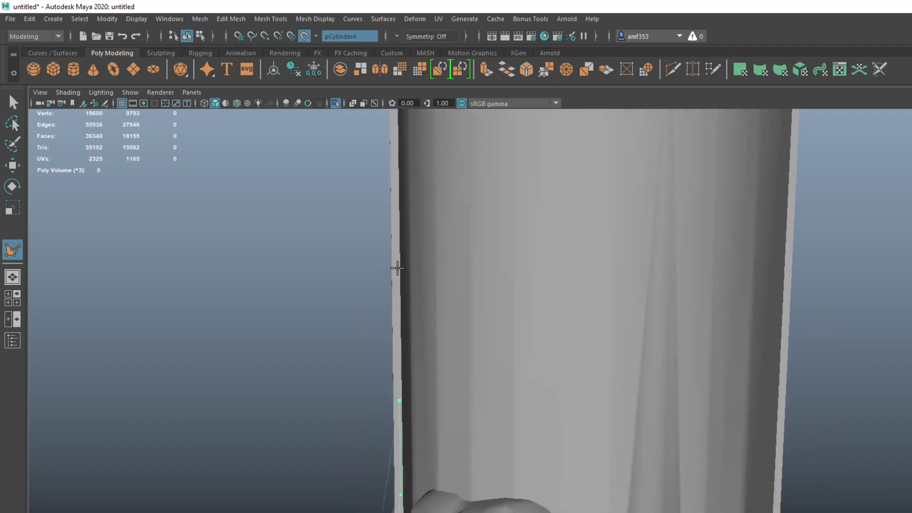
click(396, 252)
click(792, 242)
- Bring the polygon outline down the right cut edge from the neck around the head bulge into the waist
alt+middle_drag(791, 354, 658, 126)
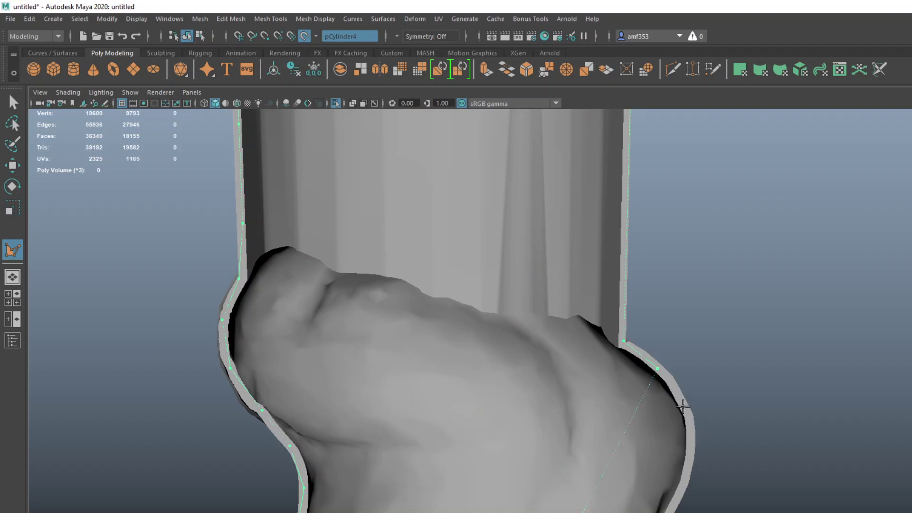
alt+middle_drag(682, 499, 581, 341)
click(569, 334)
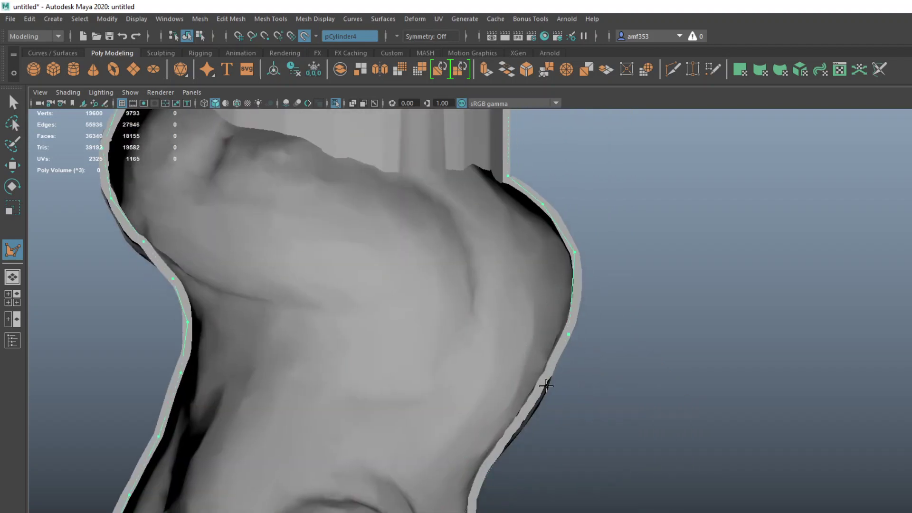
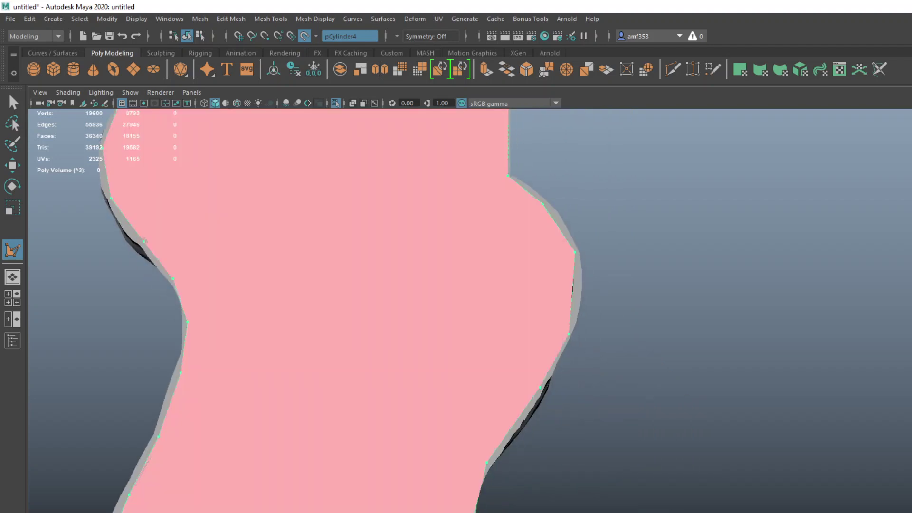
alt+middle_drag(480, 497, 387, 217)
click(378, 255)
click(392, 307)
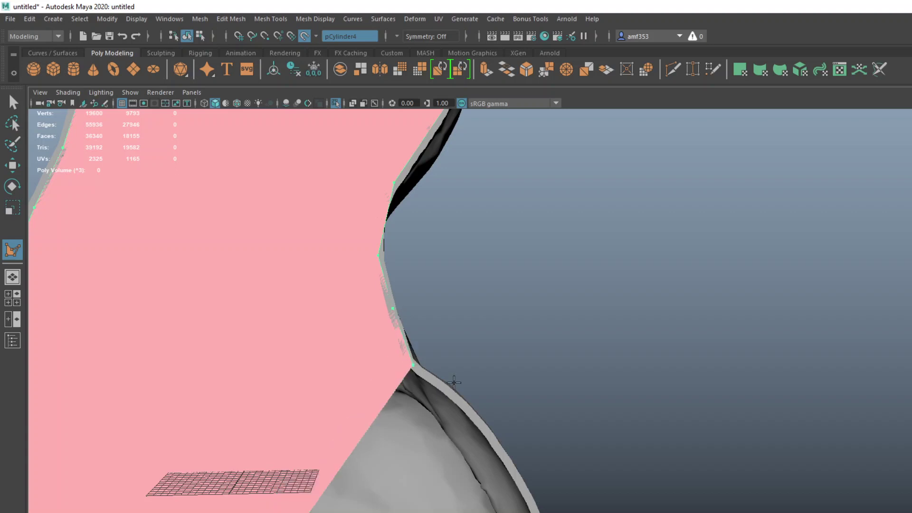
- Place outline vertices along the large curve of the right cut edge down to the notch above the base
mouse_move(409, 367)
alt+middle_down()
mouse_move(421, 291)
mouse_move(408, 282)
alt+middle_up()
click(408, 282)
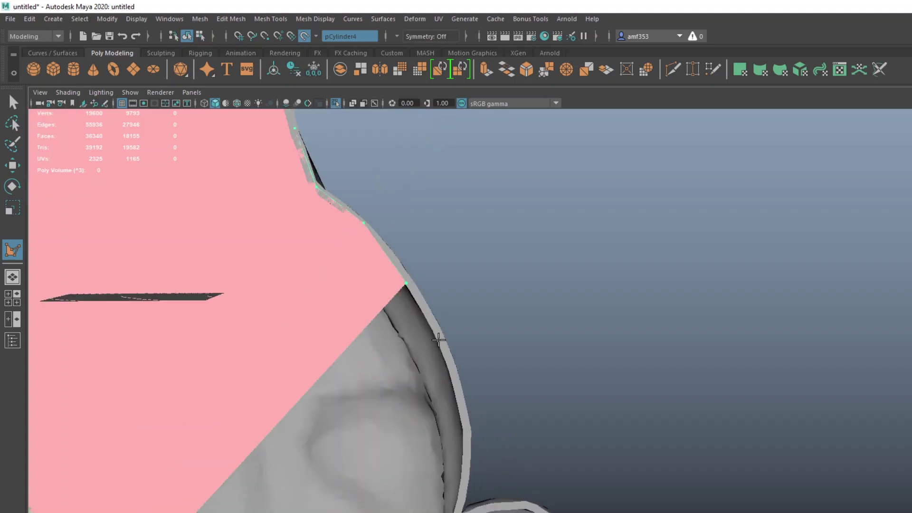
click(443, 343)
click(466, 416)
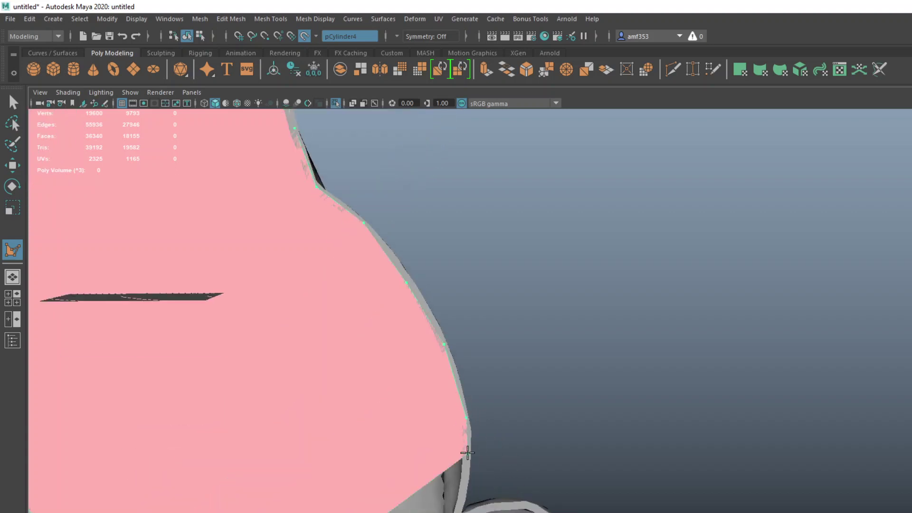
click(460, 506)
- Place outline vertices from the notch over the top of the base's right bulge and down its outer edge
click(478, 507)
click(527, 508)
scroll(535, 503, up, 2)
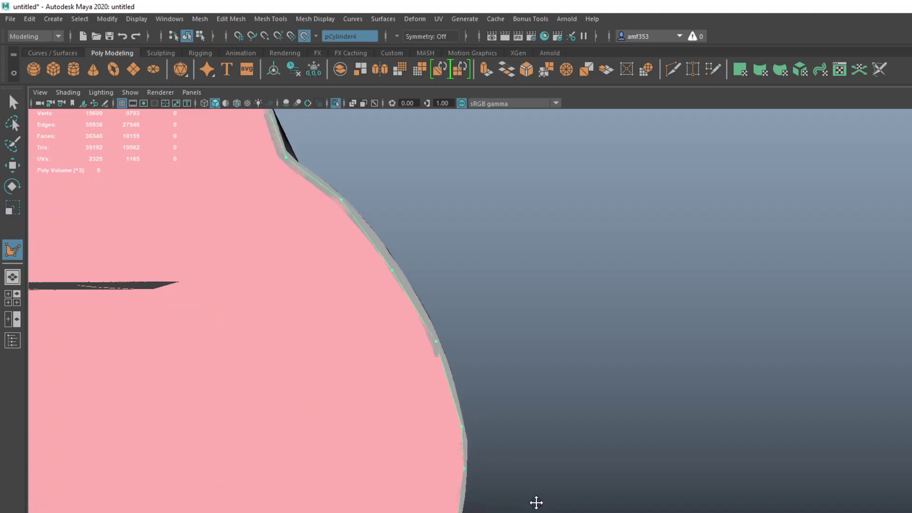
alt+middle_drag(535, 503, 431, 398)
click(446, 413)
click(464, 465)
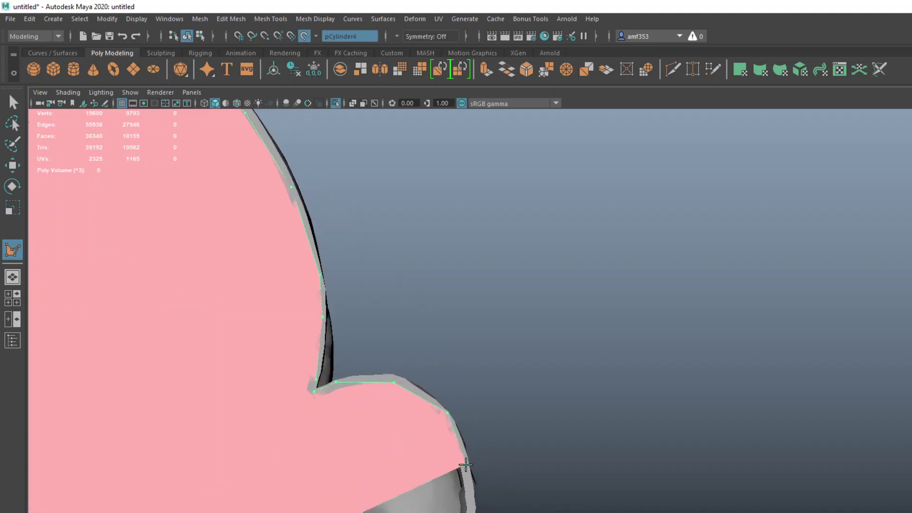
click(469, 510)
- Carry the outline down the base's right cut edge and around the lower corner, and complete the polygon
alt+middle_drag(448, 443, 397, 312)
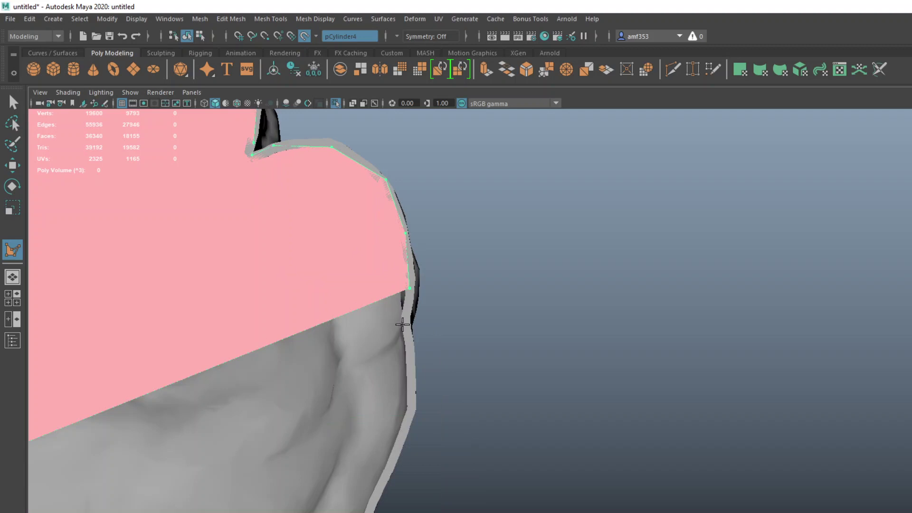
click(404, 326)
click(412, 356)
click(406, 427)
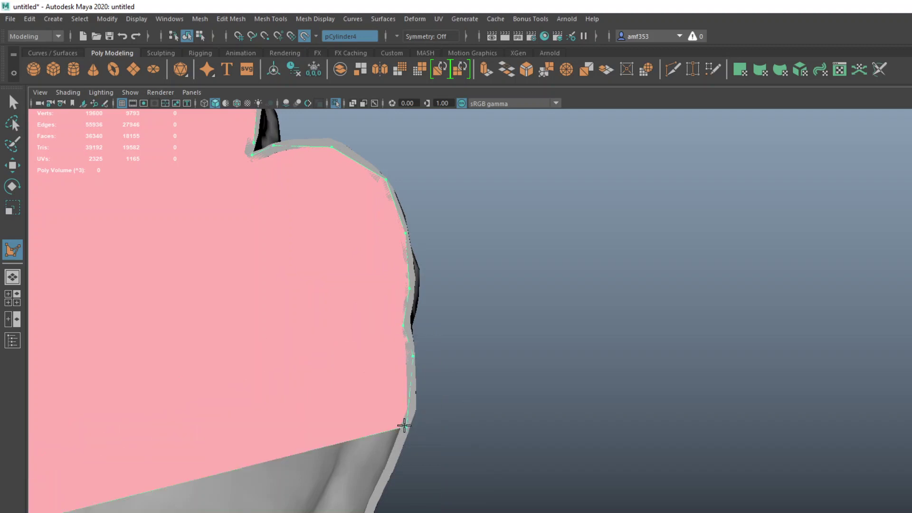
click(380, 484)
alt+middle_drag(363, 510, 492, 267)
click(489, 291)
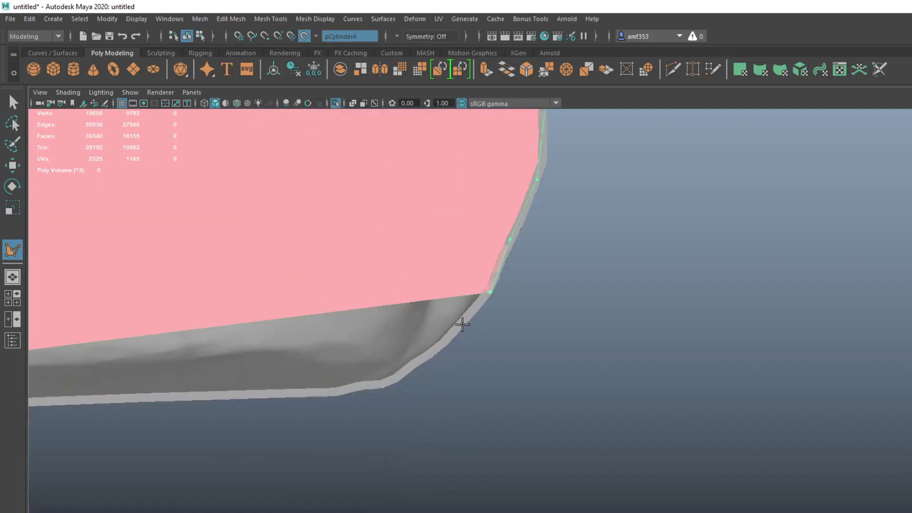
click(442, 346)
click(412, 366)
click(384, 380)
key(q)
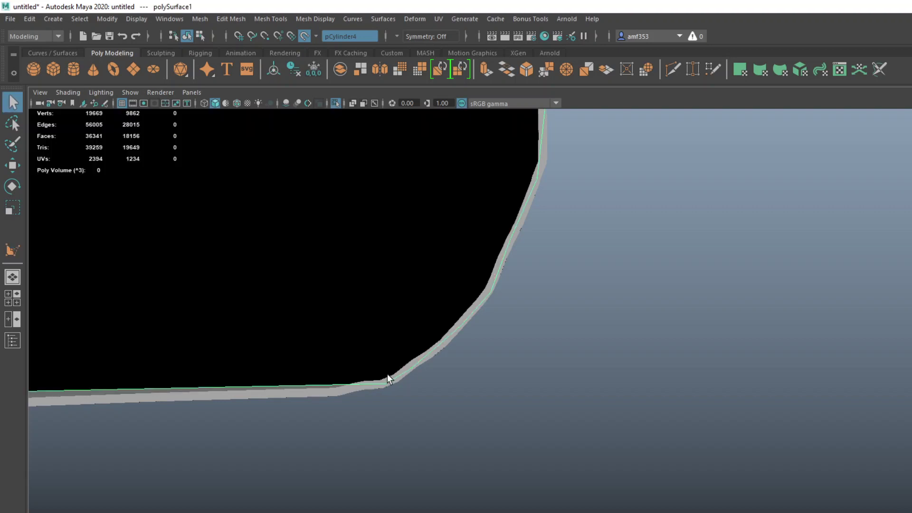
- Select the full border edge loop of the new silhouette polygon and extrude it
scroll(445, 247, down, 4)
scroll(403, 240, down, 2)
alt+middle_drag(295, 141, 324, 208)
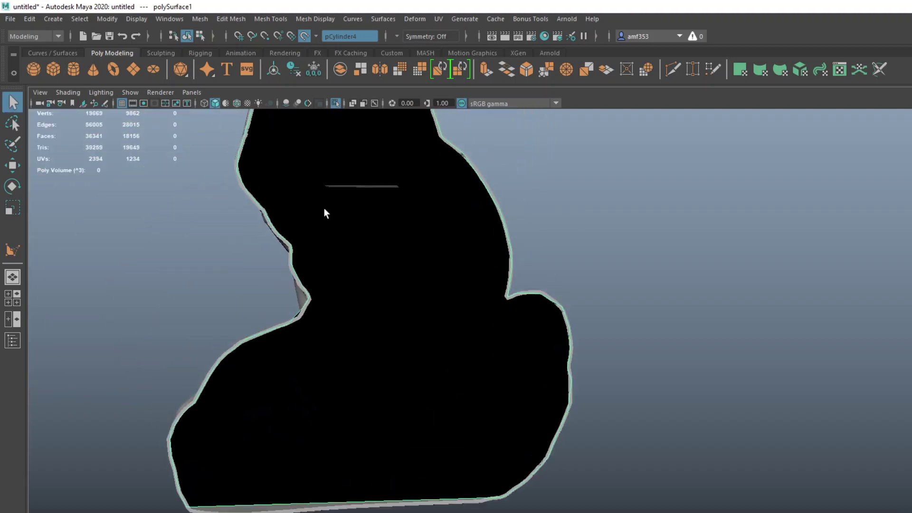
right_drag(324, 208, 327, 179)
double_click(269, 224)
key(ctrl+e)
- Turn off the live surface and scale the extruded border edges outward sideways to form a wide flange
scroll(292, 236, down, 3)
key(r)
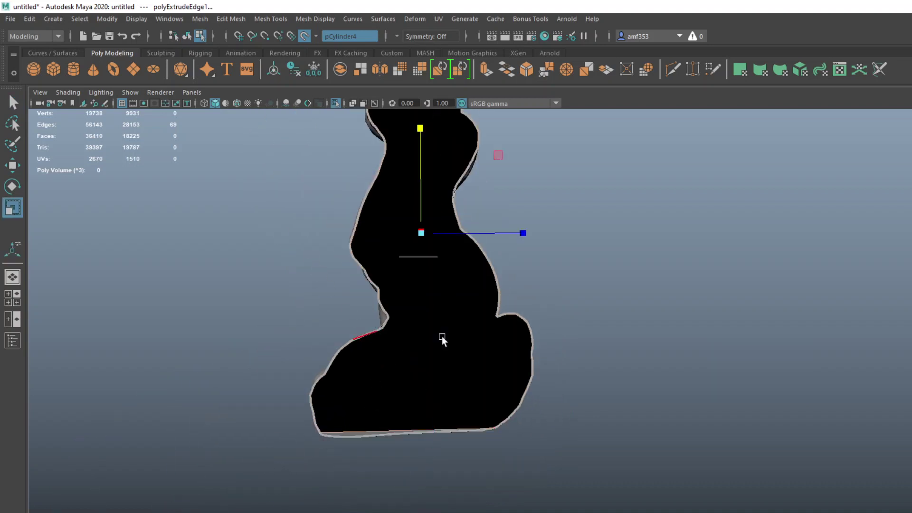
drag(522, 233, 579, 229)
key(ctrl+z)
click(303, 35)
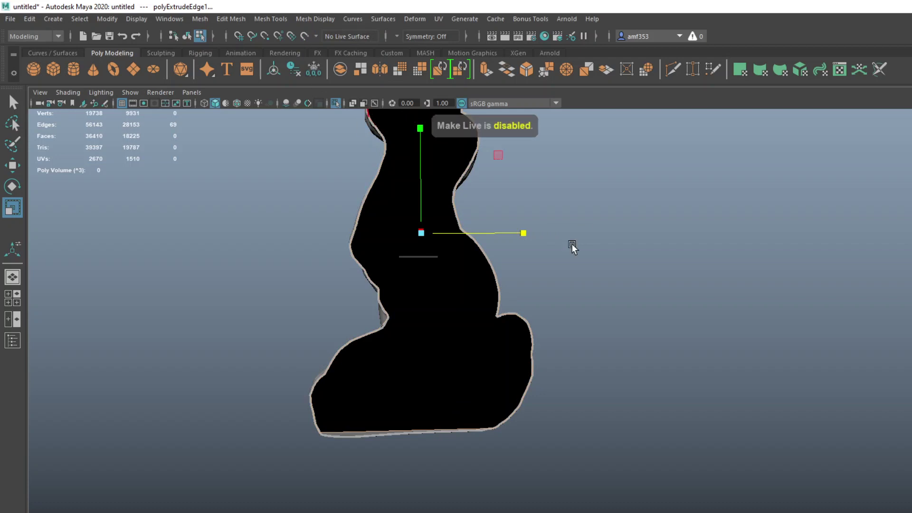
drag(523, 230, 578, 238)
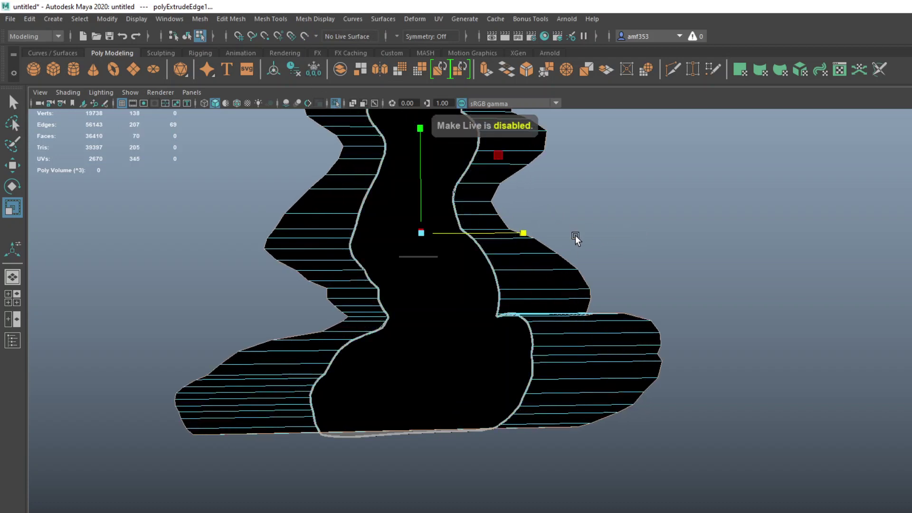
- Delete the central silhouette face and the thin strip face across the neck, leaving only the side flanges
scroll(516, 209, down, 3)
alt+middle_drag(515, 256, 479, 249)
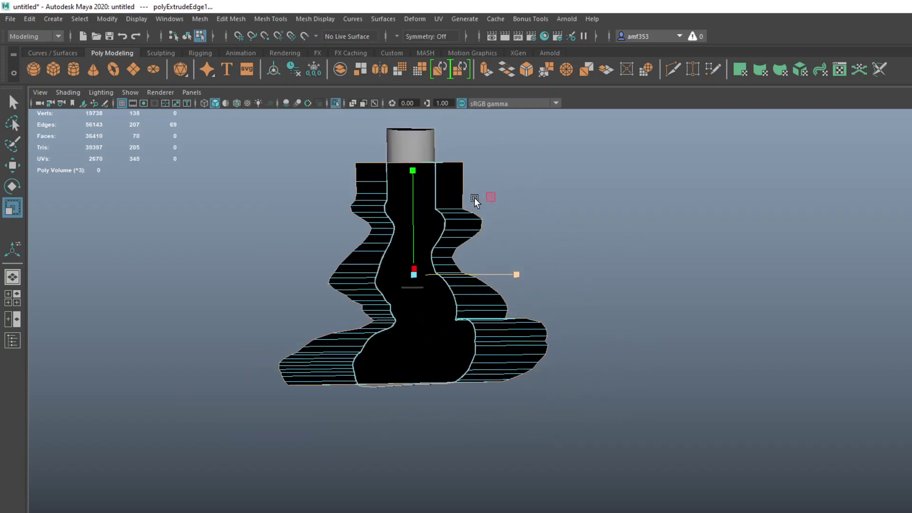
right_drag(429, 171, 429, 171)
drag(434, 142, 554, 423)
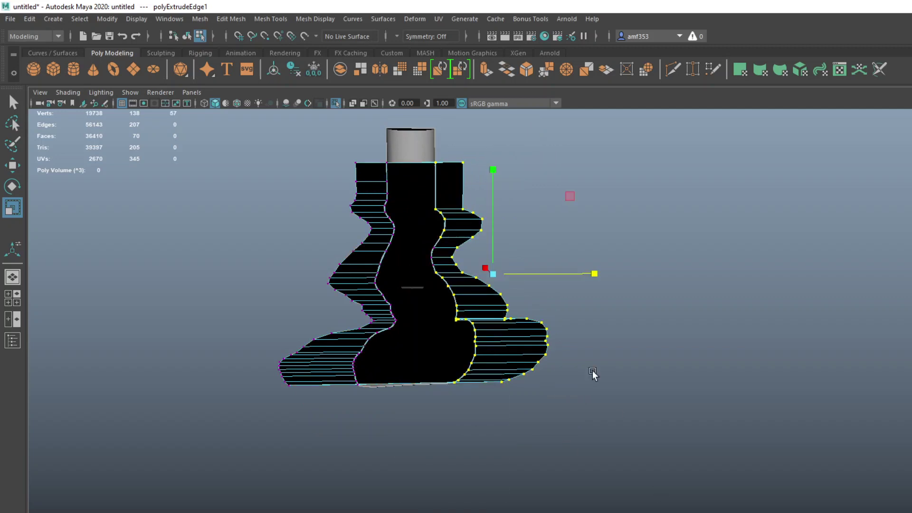
right_drag(417, 207, 416, 230)
click(404, 212)
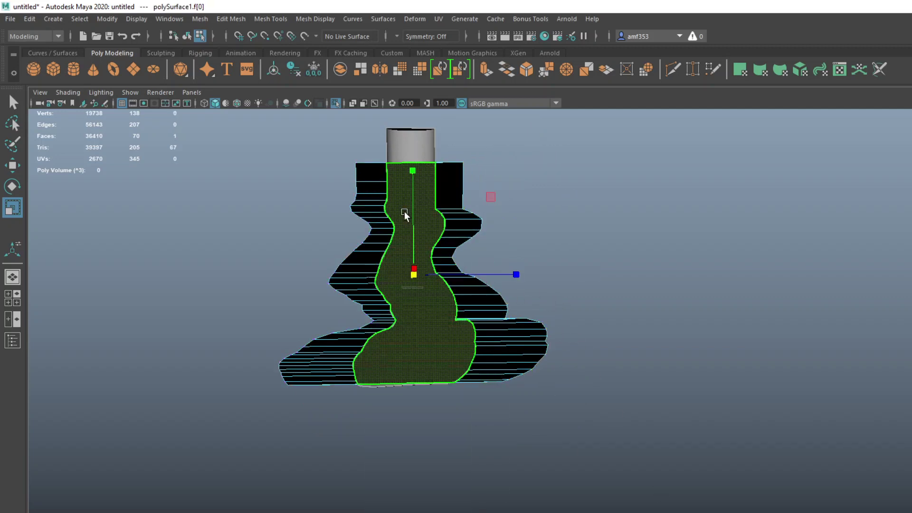
key(Delete)
click(414, 156)
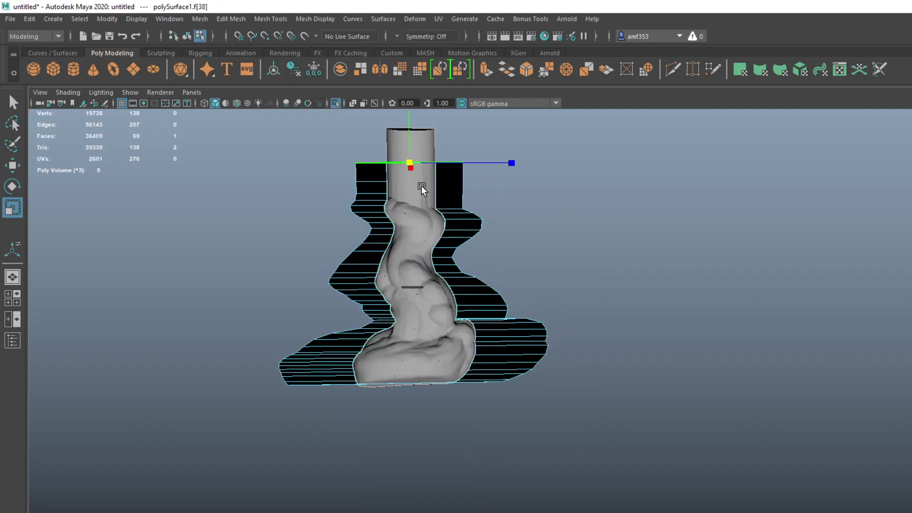
key(Delete)
- Select the right flange's outer vertices and scale them sideways into a straight vertical edge
right_drag(446, 174, 415, 157)
drag(454, 139, 627, 416)
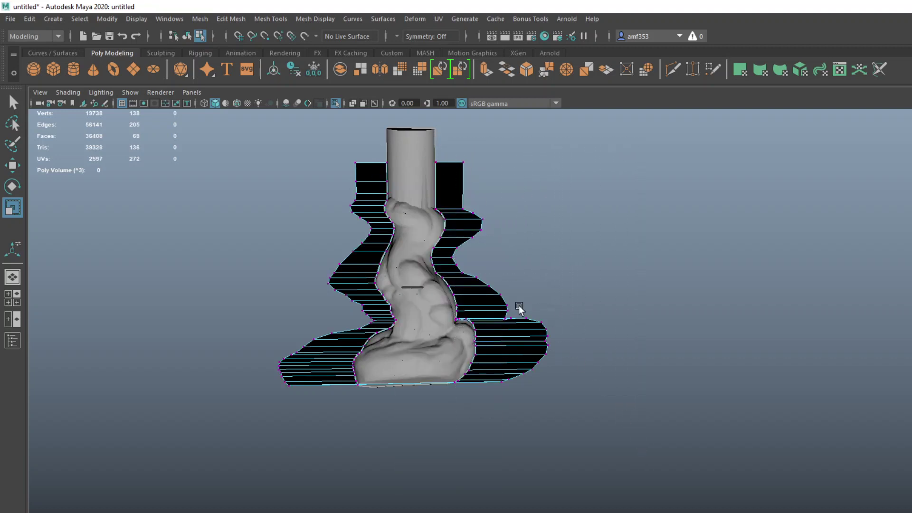
ctrl+drag(452, 285, 488, 407)
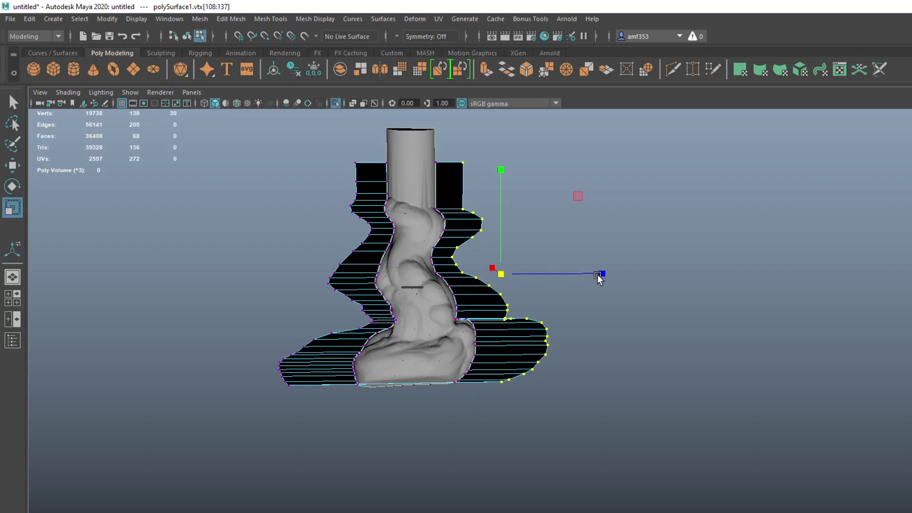
drag(602, 273, 388, 247)
- Flatten the left flange's outer vertices into a straight vertical edge, excluding the vertices along the sculpt
key(q)
drag(255, 134, 390, 420)
ctrl+drag(373, 152, 457, 457)
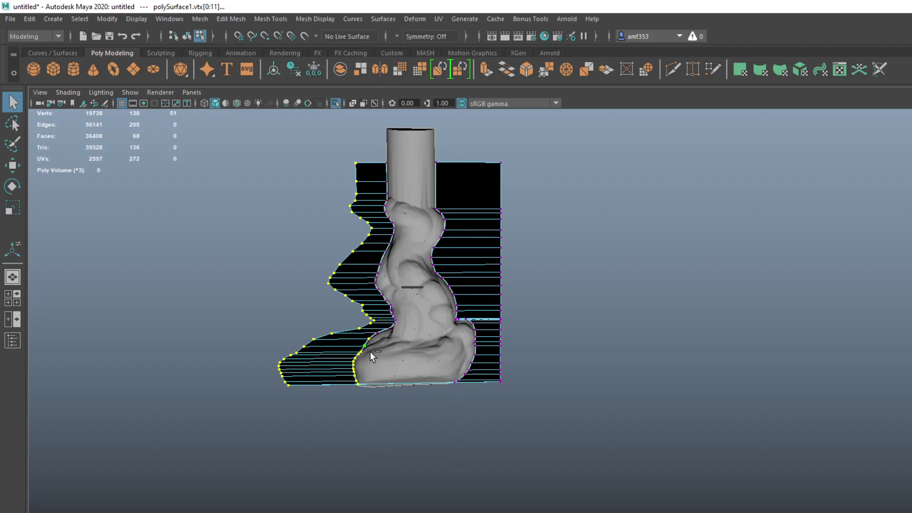
ctrl+drag(346, 333, 392, 409)
key(r)
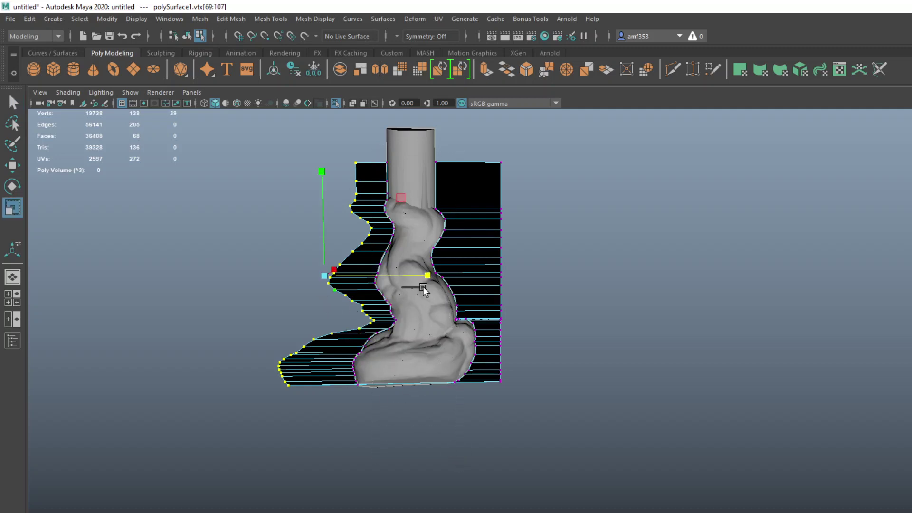
drag(422, 270, 321, 225)
key(q)
right_drag(328, 183, 385, 167)
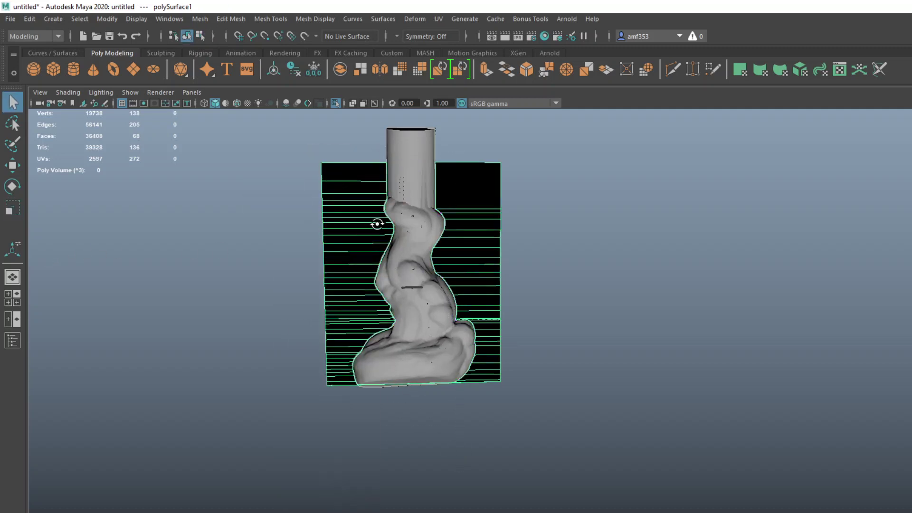
- Try to extrude the two flange vertices on top of the bulge beside the right notch
alt+drag(376, 224, 374, 233)
mouse_move(374, 233)
alt+right_down()
mouse_move(428, 280)
mouse_move(428, 264)
mouse_move(450, 287)
mouse_move(468, 328)
mouse_move(499, 361)
alt+right_up()
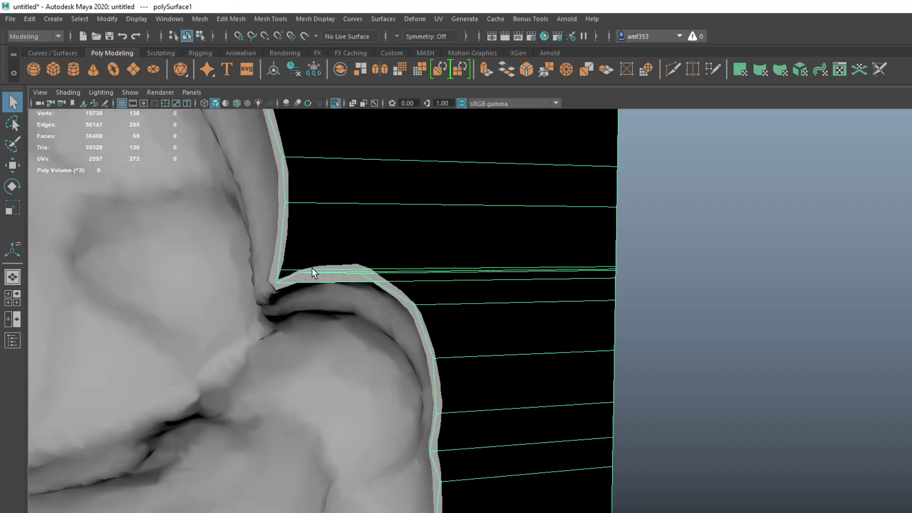
right_drag(311, 267, 245, 263)
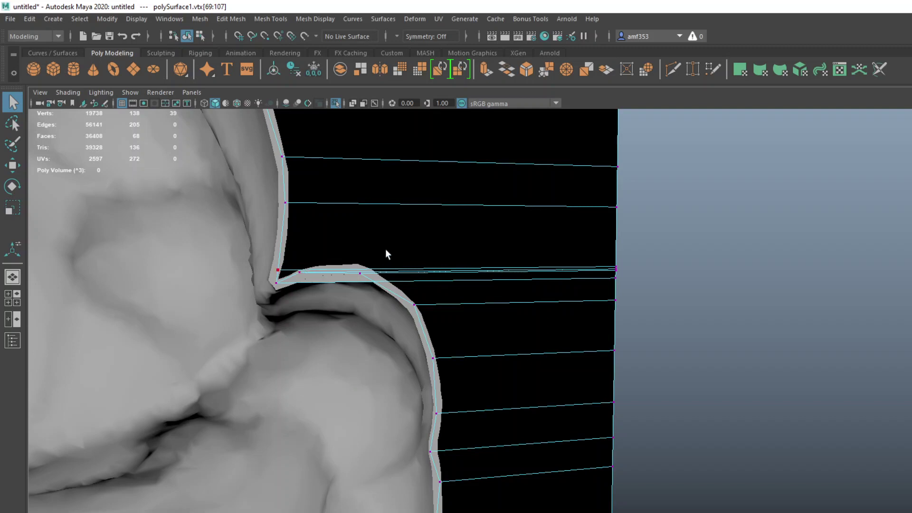
scroll(433, 247, down, 1)
click(378, 281)
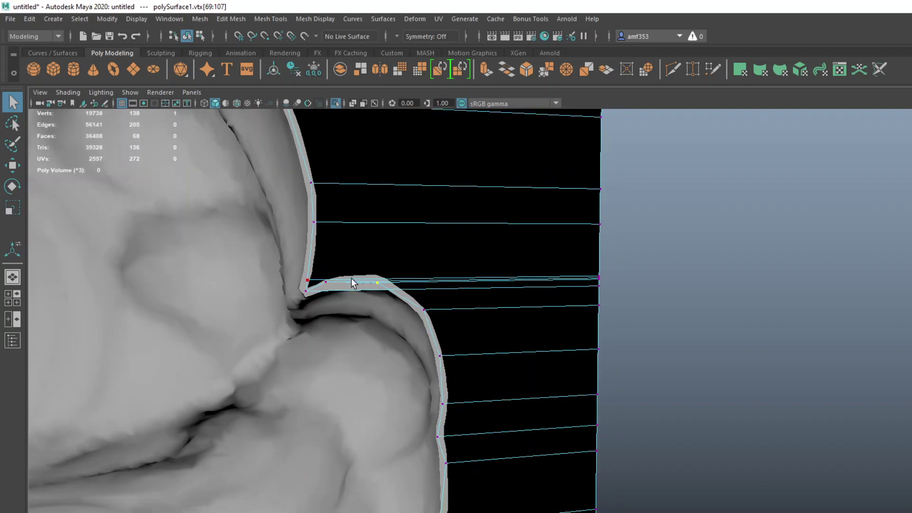
shift+click(326, 282)
key(ctrl+e)
key(ctrl+z)
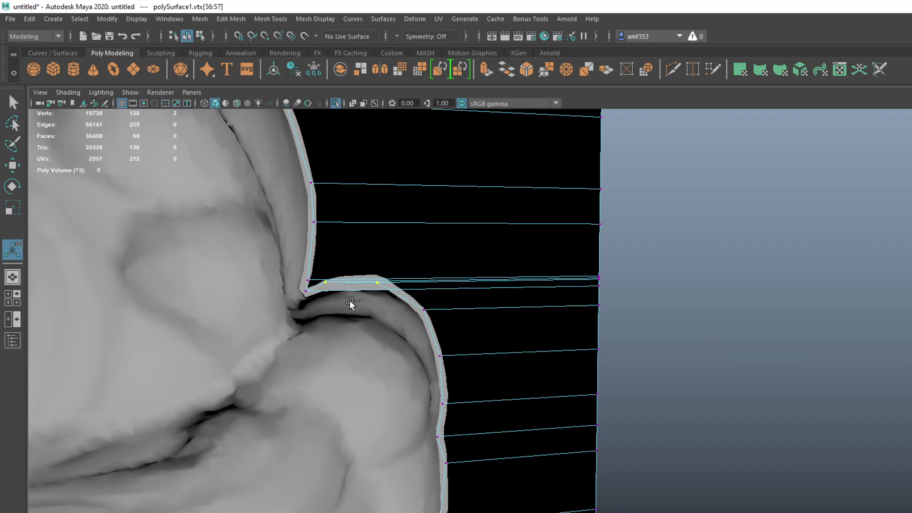
alt+middle_drag(397, 277, 468, 309)
scroll(472, 277, down, 4)
right_click(466, 194)
right_drag(467, 194, 522, 178)
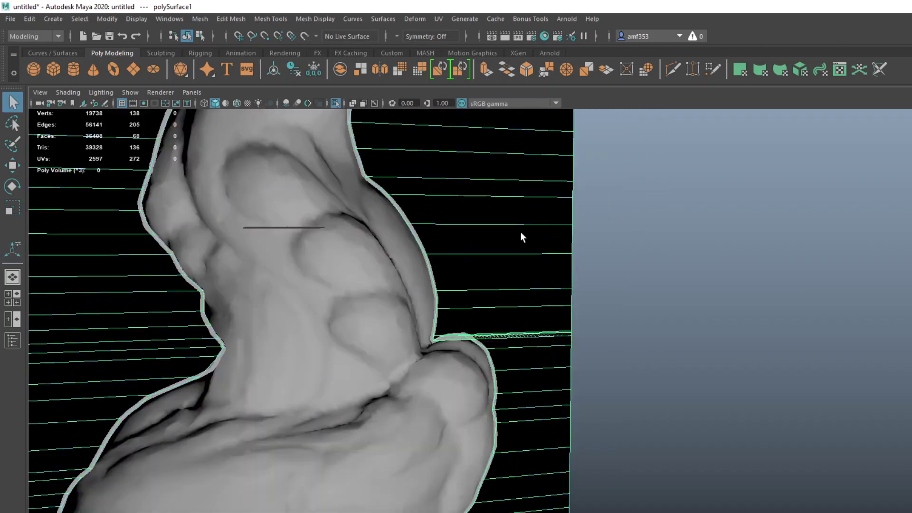
- Move the four outer vertices level with the right notch upward along the flange's straight edge
scroll(497, 318, down, 3)
alt+drag(497, 318, 478, 322)
scroll(479, 332, up, 5)
scroll(402, 329, up, 3)
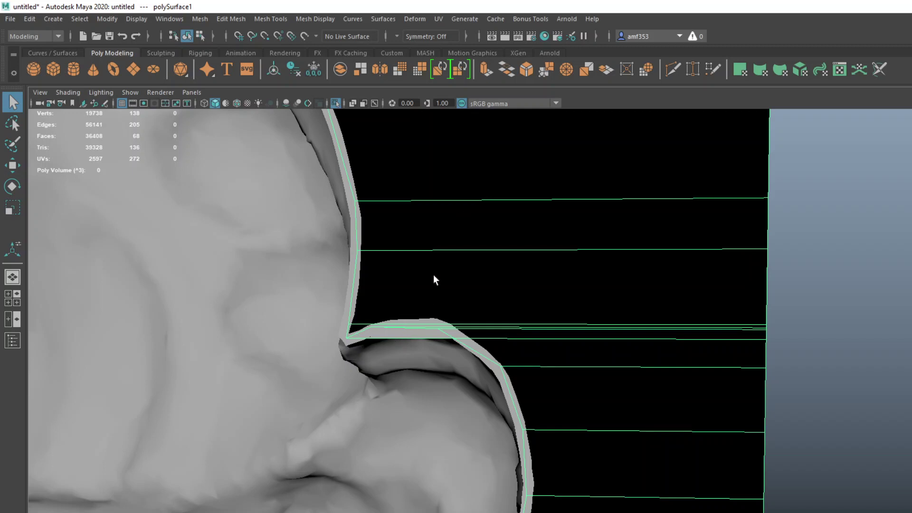
right_drag(749, 303, 709, 277)
drag(745, 305, 703, 41)
key(w)
alt+middle_drag(726, 222, 708, 355)
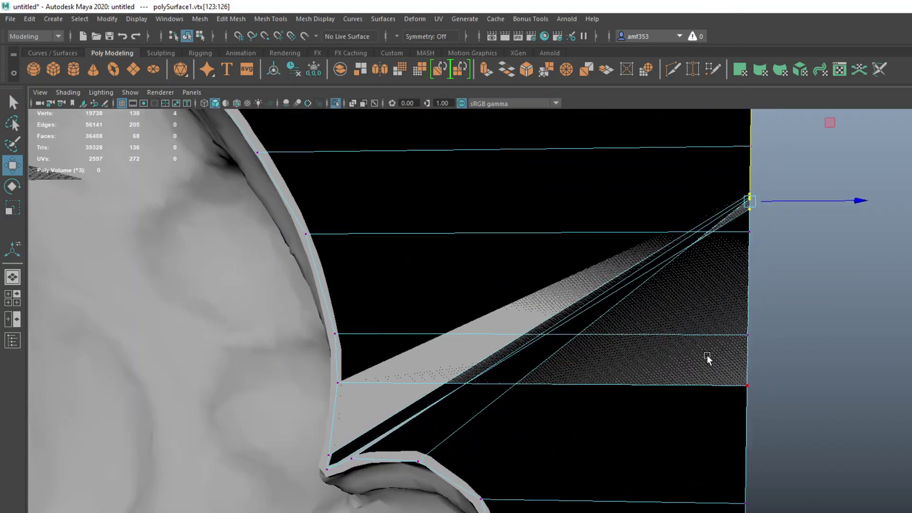
- Merge the outer-edge vertices above the right notch into a single point and raise it along the edge
scroll(706, 351, down, 4)
drag(637, 184, 692, 372)
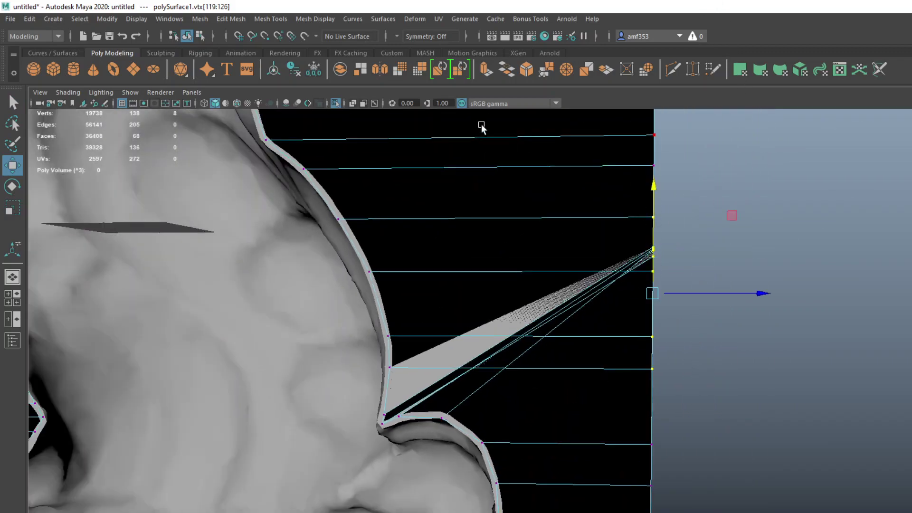
click(565, 69)
drag(654, 266, 648, 203)
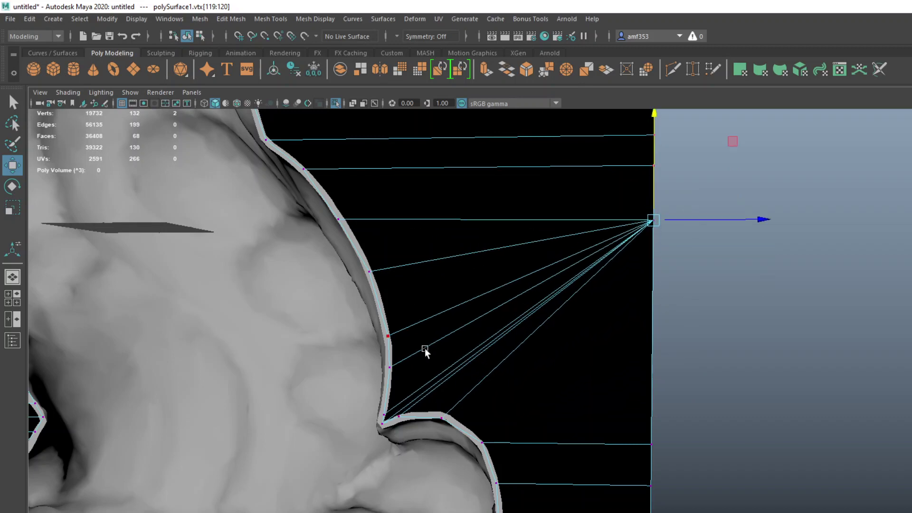
- Delete the thin flange face running across the bottom of the base
scroll(514, 331, down, 3)
right_drag(442, 269, 494, 204)
scroll(486, 430, down, 2)
alt+drag(487, 430, 529, 451)
scroll(459, 450, up, 5)
alt+middle_drag(459, 449, 472, 196)
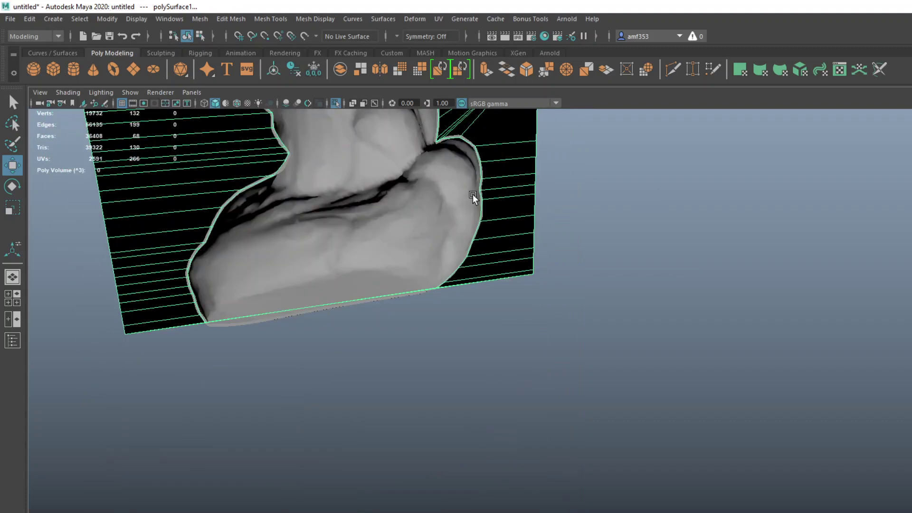
right_drag(478, 189, 479, 217)
right_drag(498, 252, 517, 232)
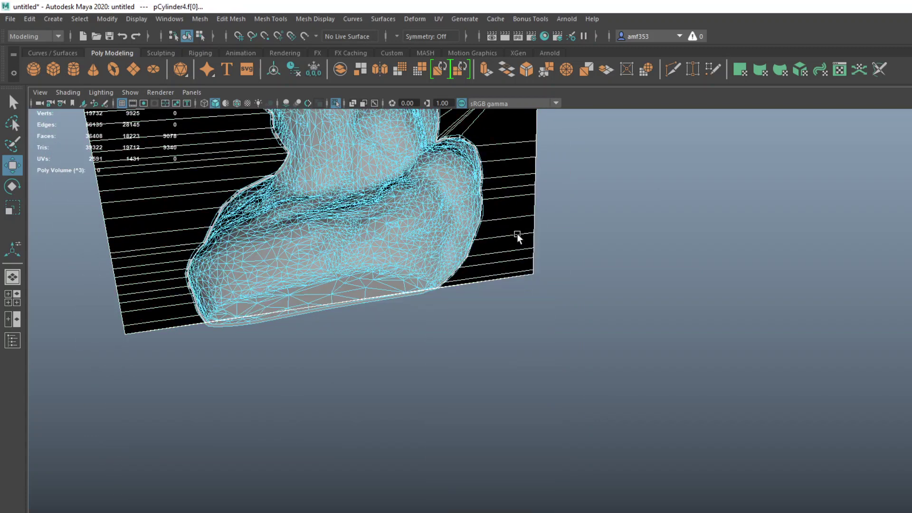
click(332, 287)
key(Delete)
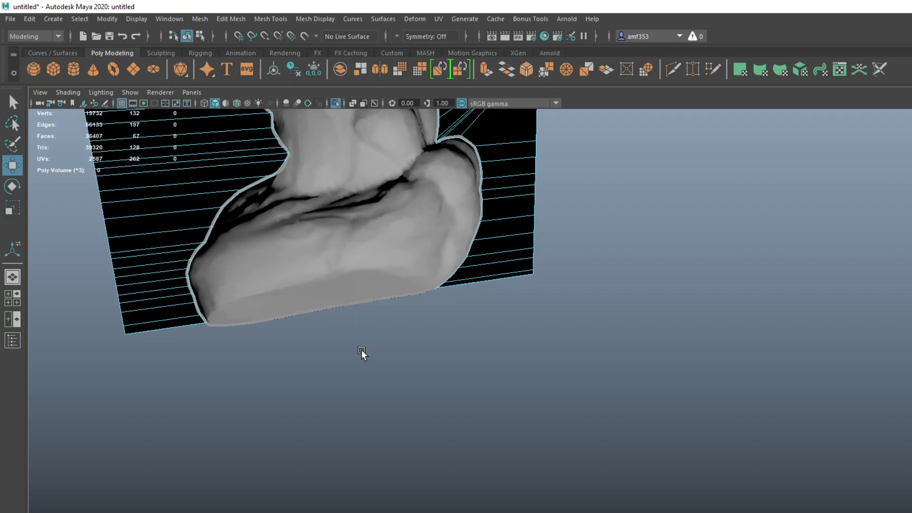
- Duplicate the whole flange surface and hide one copy as a spare
right_drag(518, 193, 530, 189)
alt+middle_drag(476, 218, 512, 324)
scroll(512, 324, down, 3)
alt+middle_drag(492, 294, 497, 435)
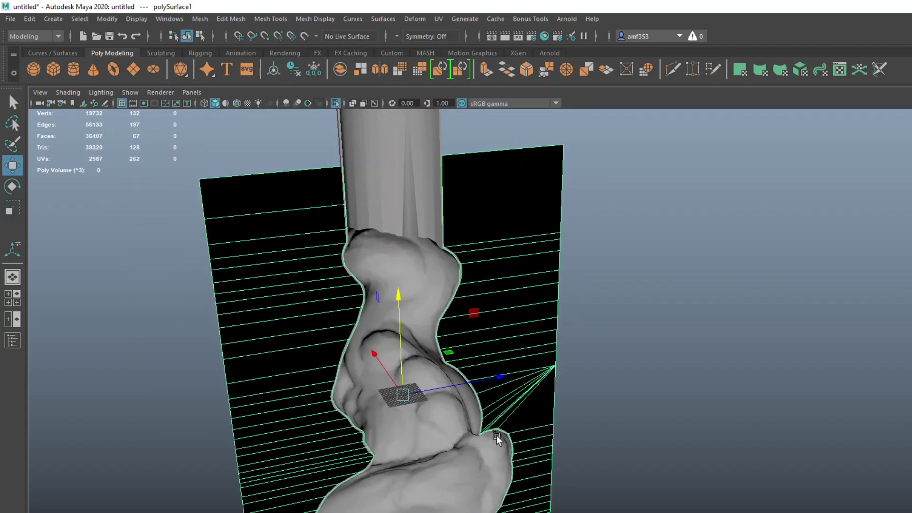
key(ctrl+h)
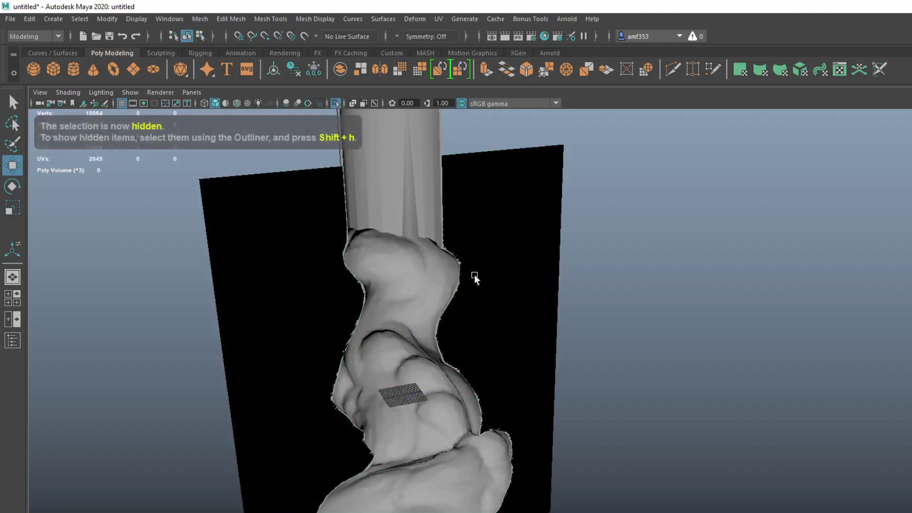
- Extrude all faces of the visible parting flange surface with a Local Translate Z of 1.4
right_drag(527, 243, 510, 250)
click(523, 246)
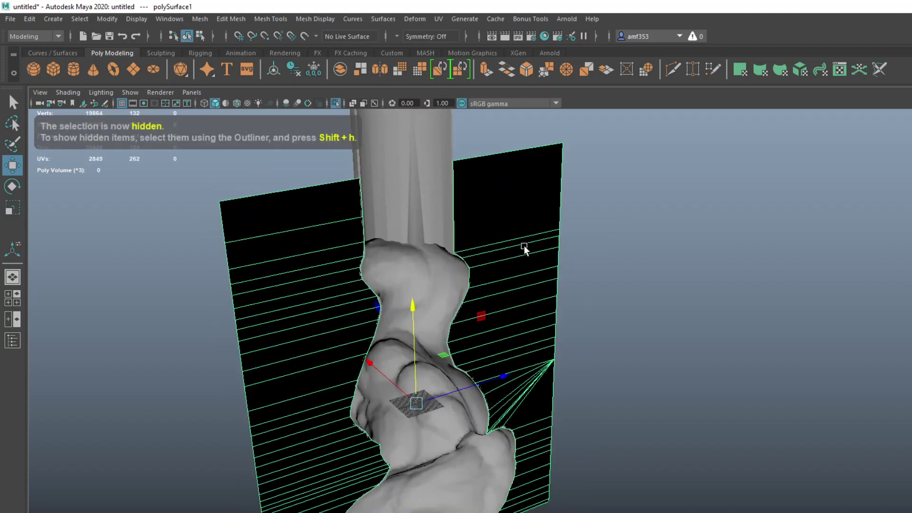
key(ctrl+e)
click(802, 362)
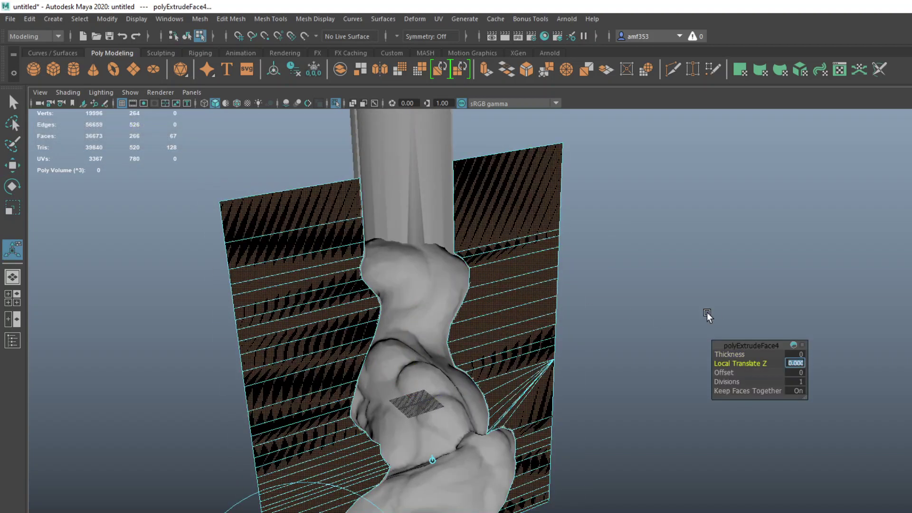
text(1.4)
key(Return)
alt+drag(291, 338, 403, 267)
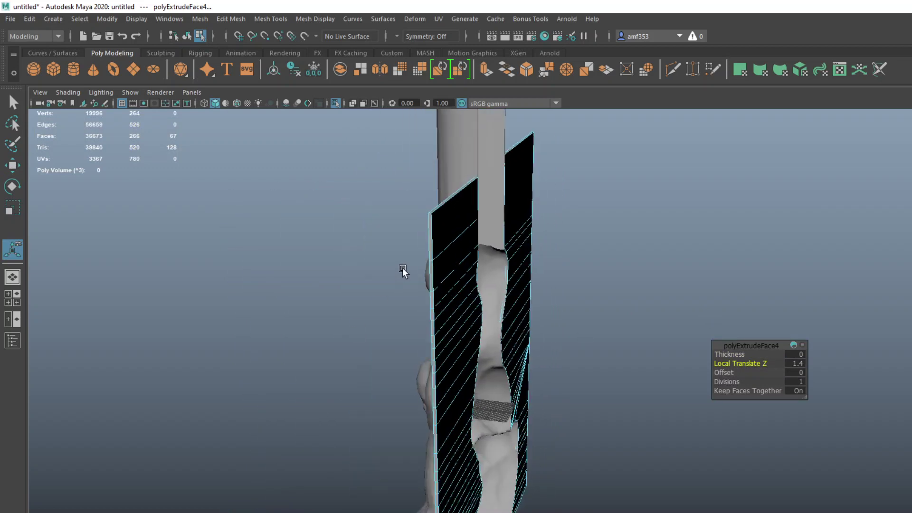
- Extrude the other flange copy with a Local Translate Z of -1.4 and reverse its normals
right_drag(435, 238, 482, 196)
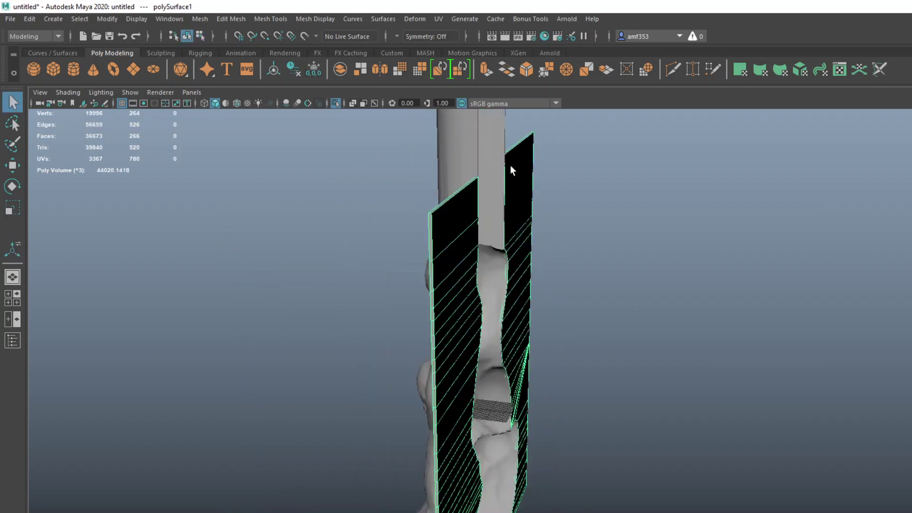
drag(531, 139, 541, 148)
key(ctrl+e)
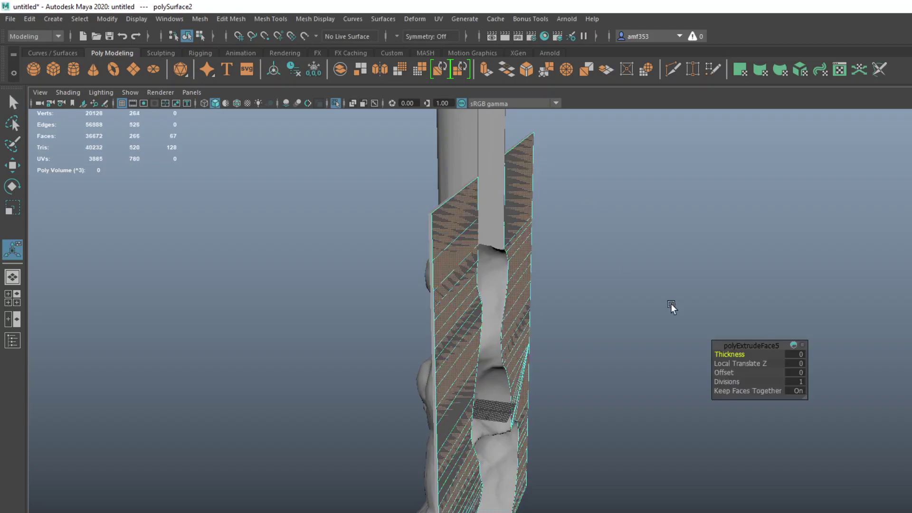
click(771, 363)
text(-1.4)
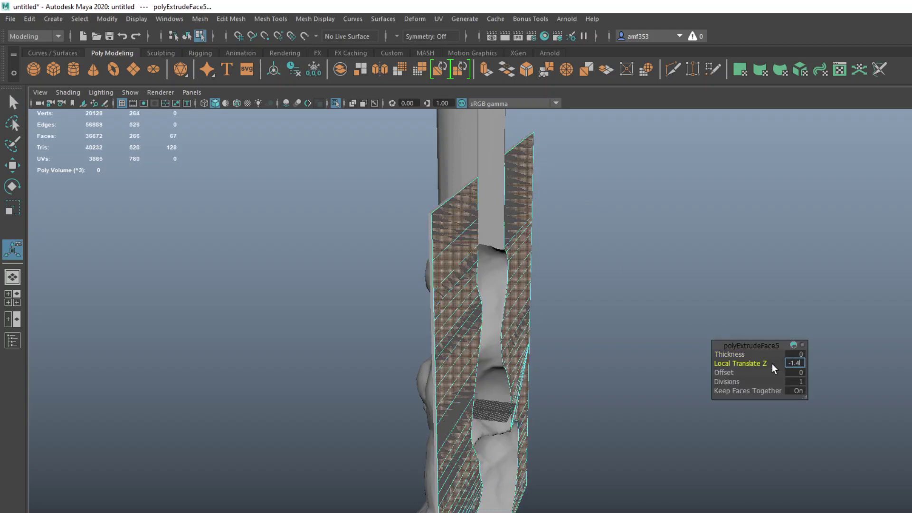
key(Return)
right_drag(536, 165, 594, 148)
click(315, 19)
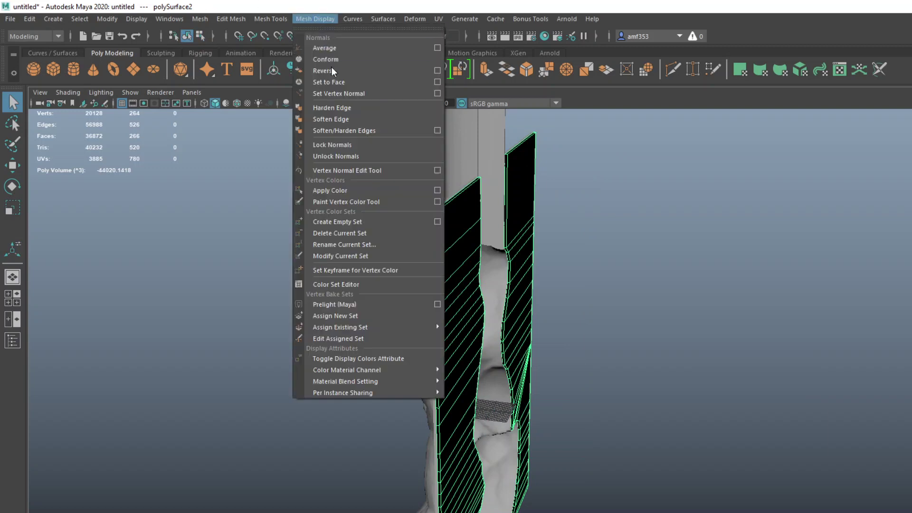
click(333, 70)
- Boolean-union the first thickened flange with the shell half on its side and check the isolated result
click(430, 225)
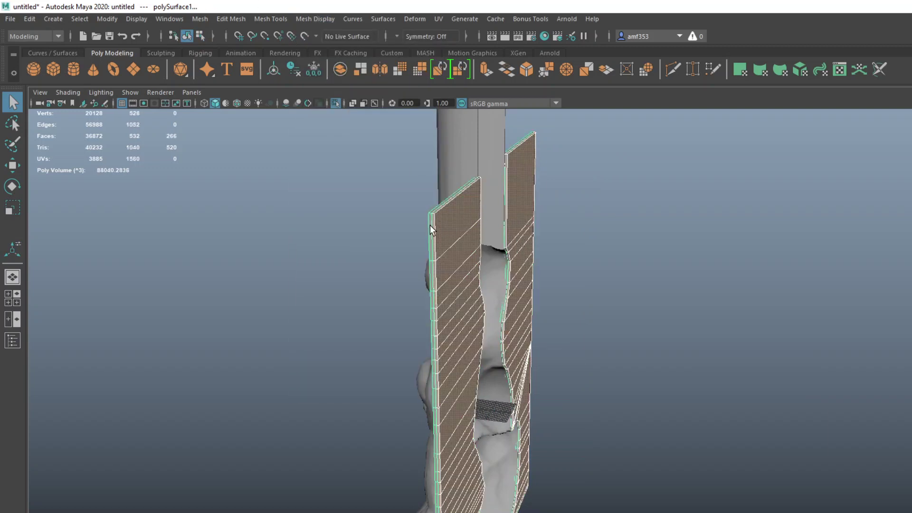
shift+click(449, 171)
click(445, 187)
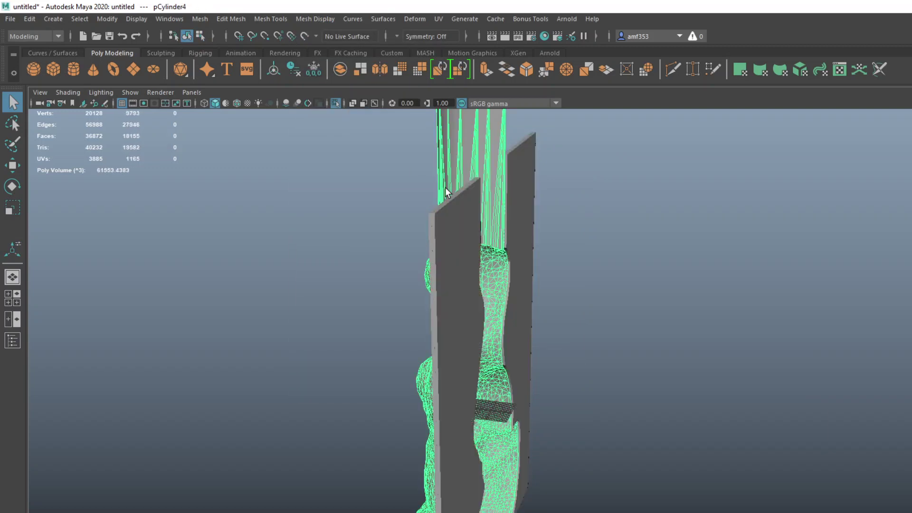
shift+click(441, 202)
alt+drag(473, 185, 437, 232)
click(200, 19)
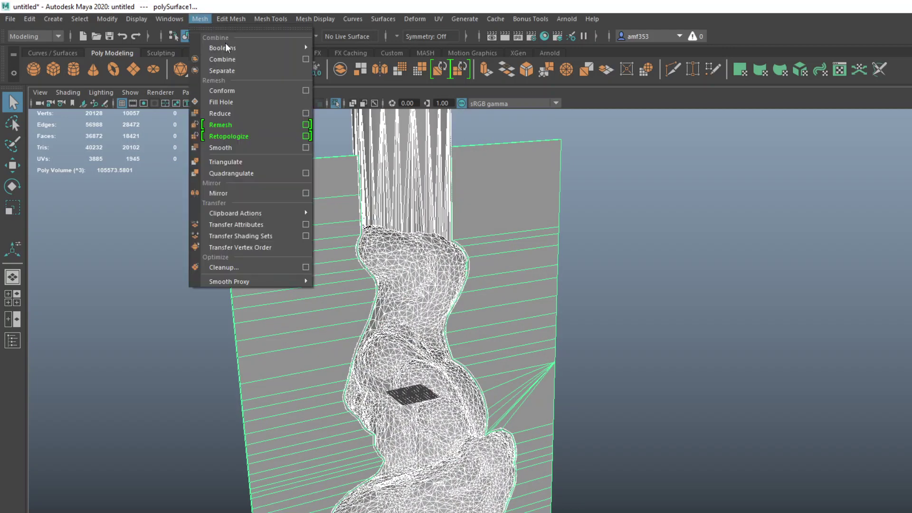
mouse_move(225, 43)
click(349, 51)
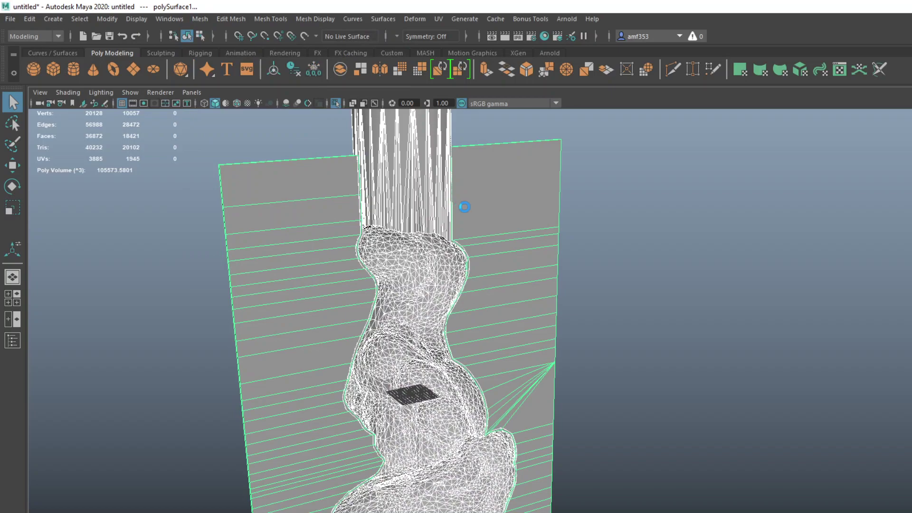
click(523, 297)
scroll(489, 316, up, 3)
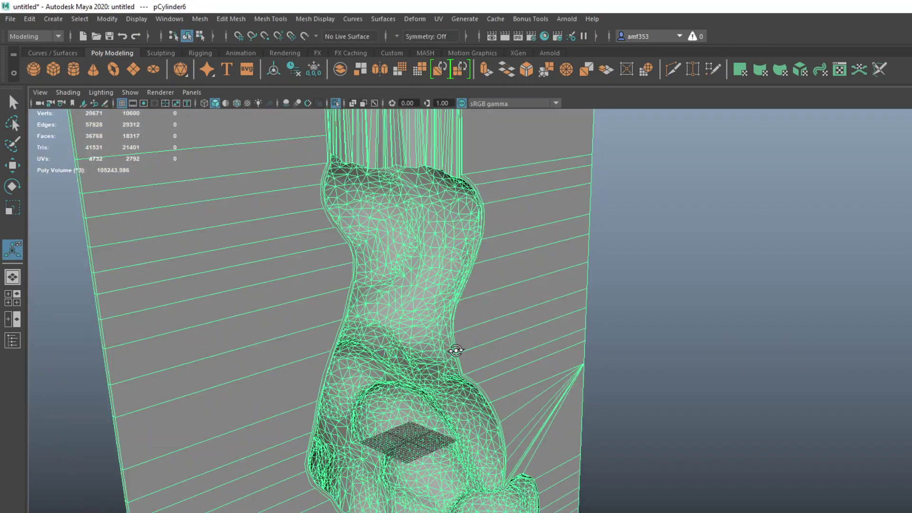
alt+drag(458, 348, 598, 404)
alt+middle_drag(510, 264, 456, 303)
alt+drag(456, 303, 287, 264)
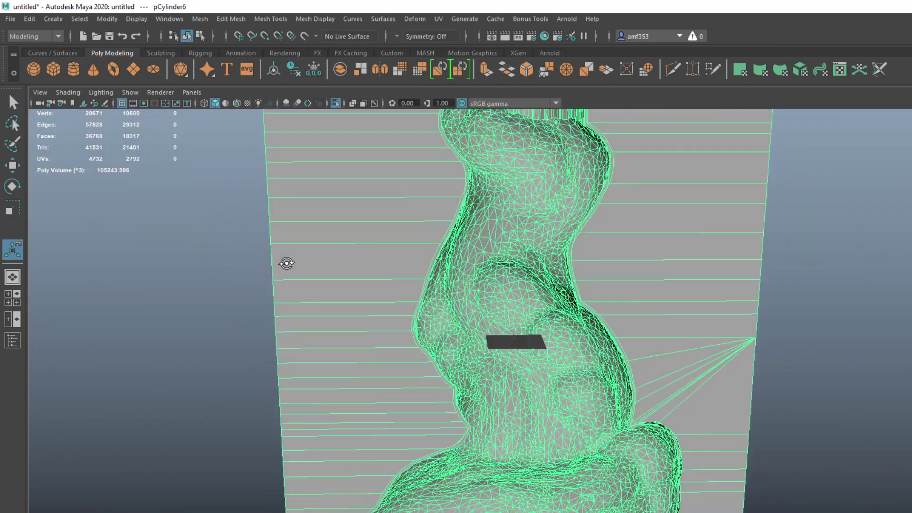
key(ctrl+1)
- Boolean-union the second thickened flange with the remaining shell half
scroll(440, 351, down, 3)
alt+drag(440, 351, 471, 312)
click(446, 280)
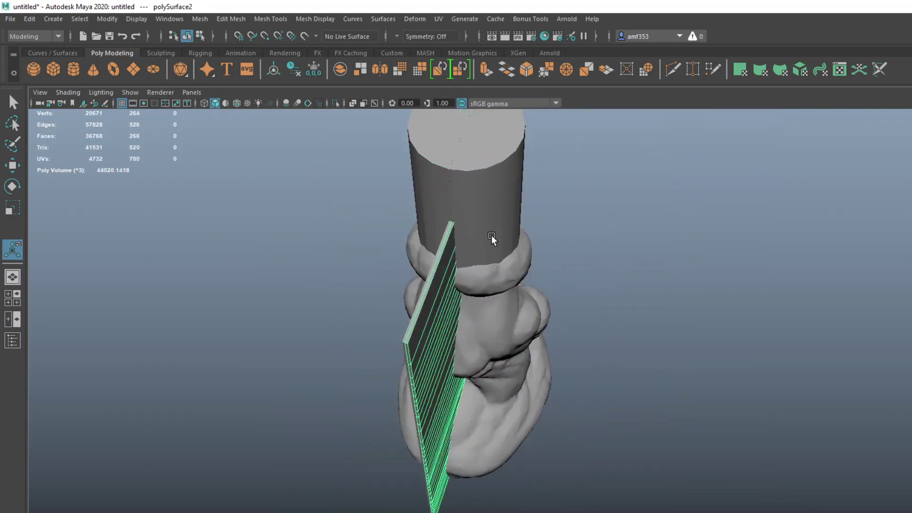
shift+click(495, 233)
key(ctrl+z)
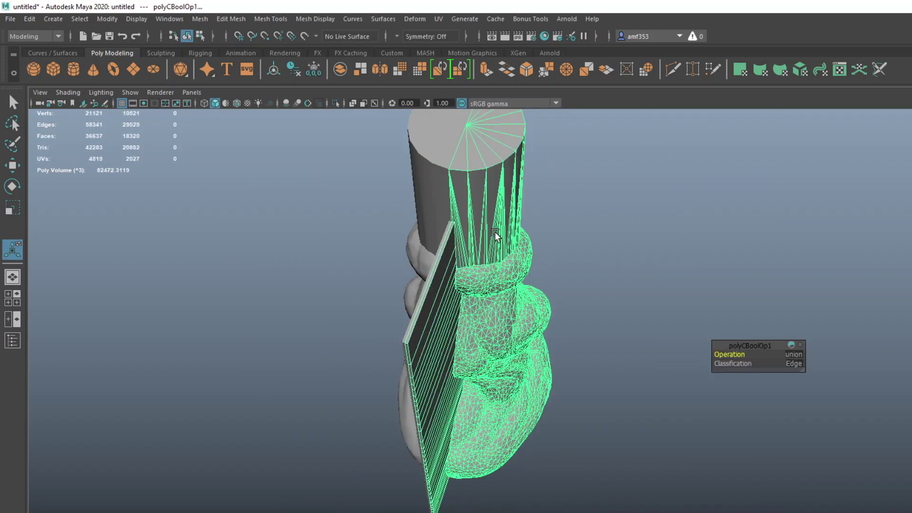
mouse_move(494, 233)
alt+mouse_down()
mouse_move(489, 288)
mouse_move(437, 218)
mouse_move(428, 305)
mouse_move(418, 296)
alt+mouse_up()
key(5)
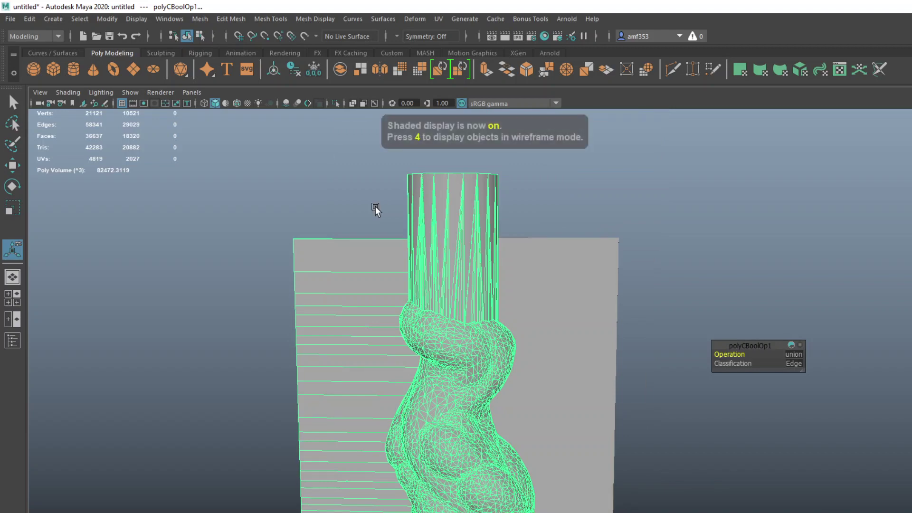
- Create a large cube and position it above the mold, with its underside crossing the upper ends of the neck and flanges
click(54, 67)
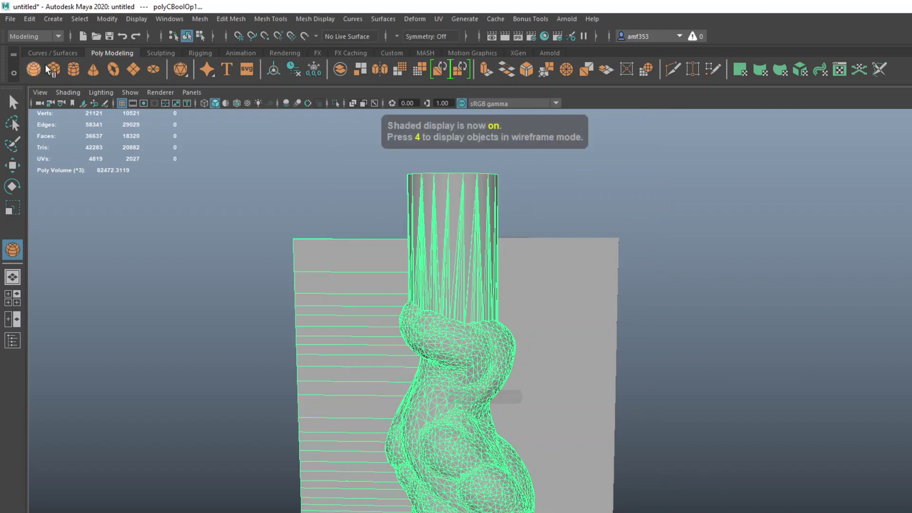
alt+drag(525, 332, 499, 418)
mouse_move(602, 346)
mouse_down()
mouse_move(625, 385)
mouse_move(647, 346)
mouse_move(831, 241)
mouse_up()
scroll(488, 355, down, 2)
key(w)
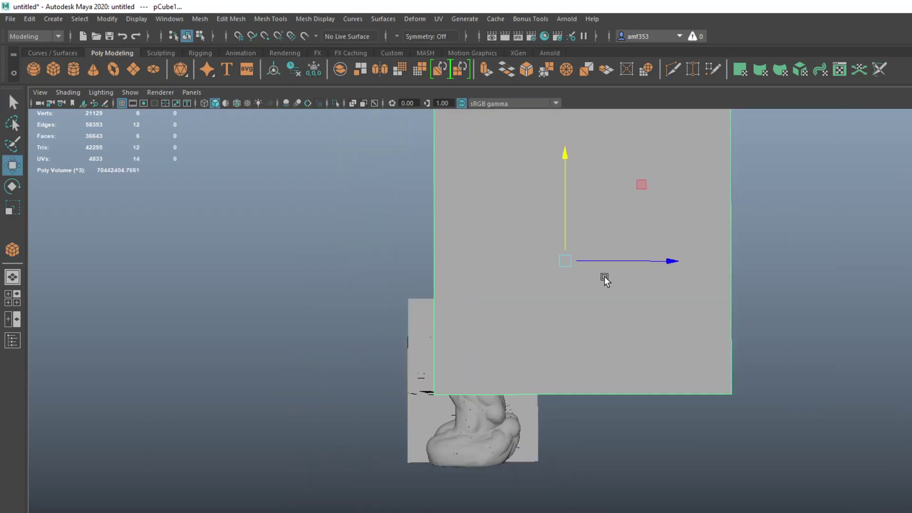
drag(605, 277, 529, 249)
alt+drag(486, 227, 457, 143)
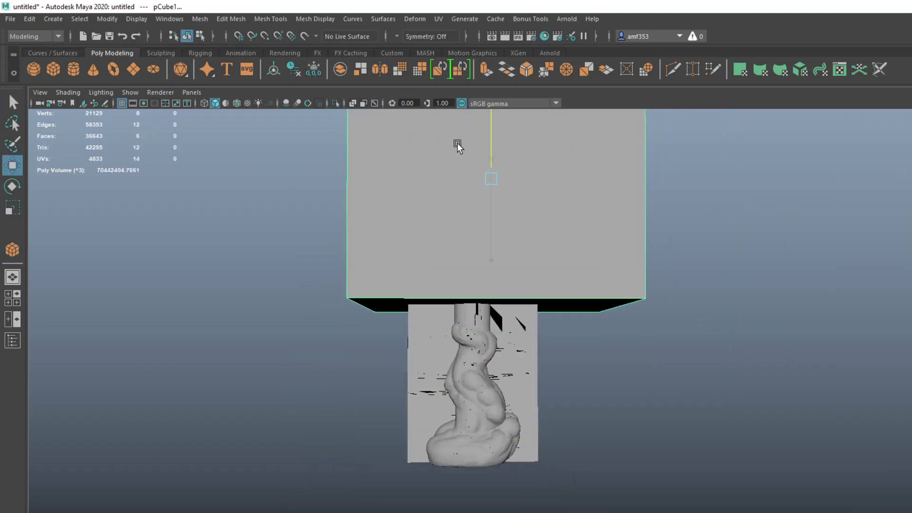
scroll(465, 307, up, 3)
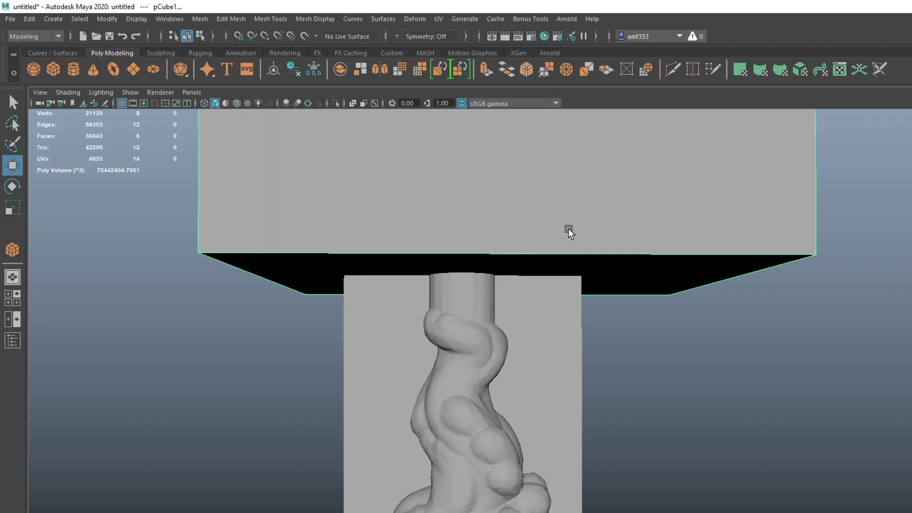
- Duplicate the large cube in place so each flanged shell half has its own cutter
click(521, 299)
click(548, 233)
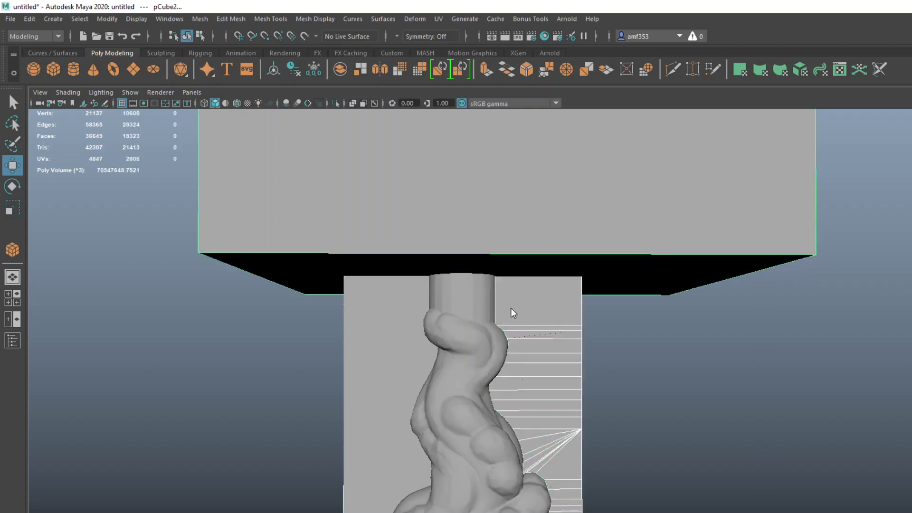
click(543, 307)
alt+drag(525, 407, 499, 375)
key(q)
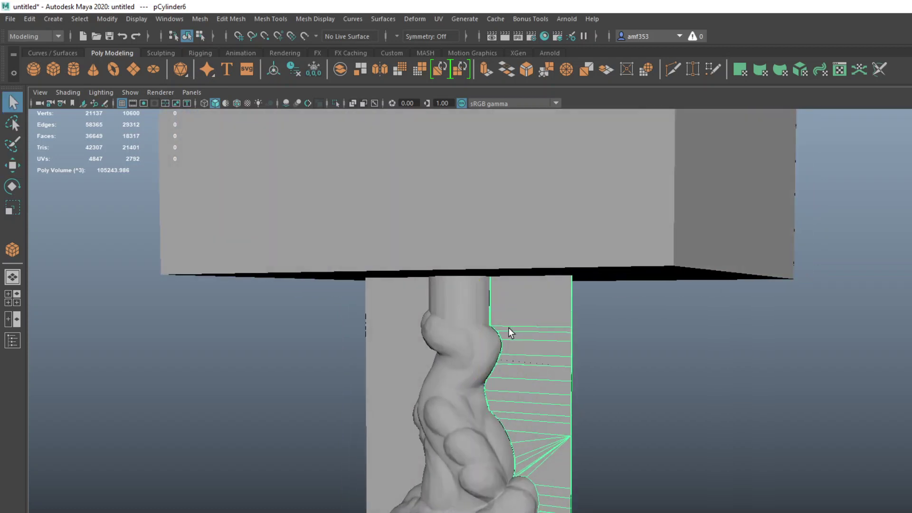
- Try to combine the two flanged shell halves with a Boolean union
click(412, 335)
click(512, 349)
shift+click(466, 353)
click(194, 19)
mouse_move(227, 46)
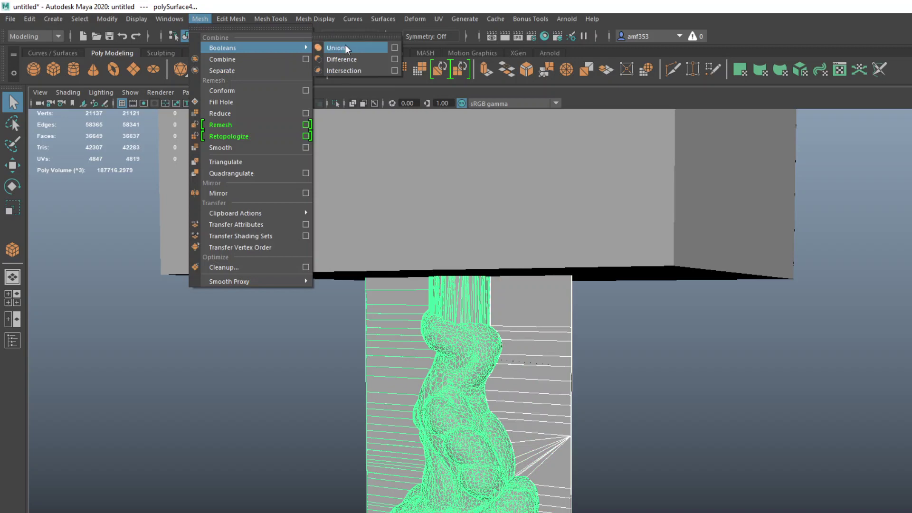
click(345, 45)
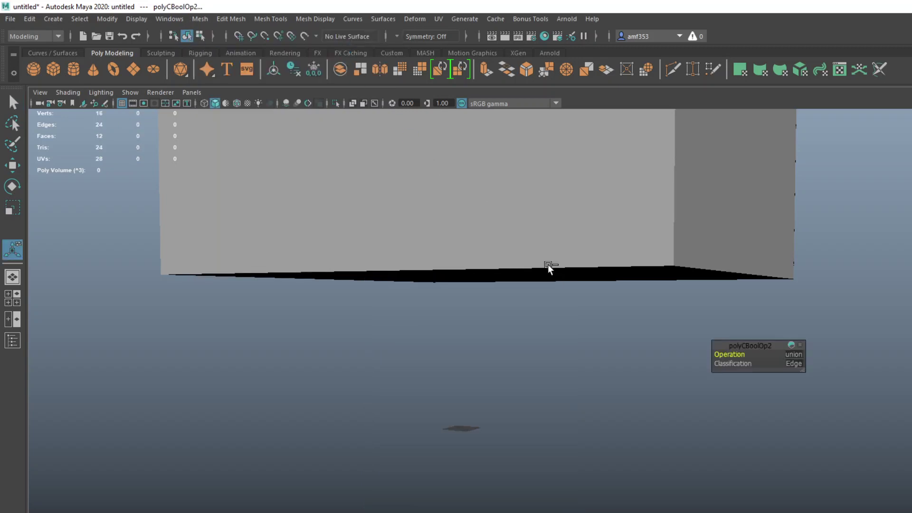
key(ctrl+z)
key(ctrl+z)
- Subtract one copy of the large cube from the flanged shell half to trim its upper end, and inspect the result in isolation
mouse_move(567, 373)
alt+mouse_down()
mouse_move(436, 373)
mouse_move(474, 365)
alt+mouse_up()
click(474, 365)
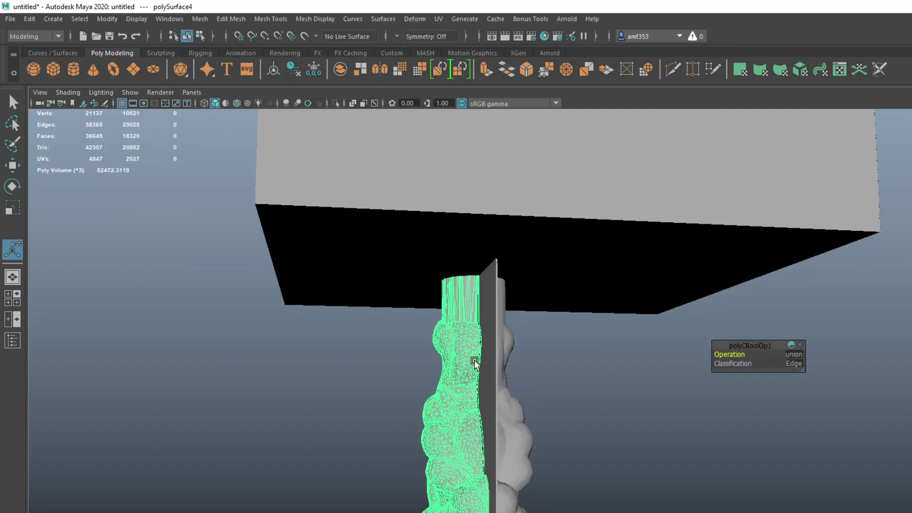
click(497, 333)
alt+drag(635, 269, 468, 285)
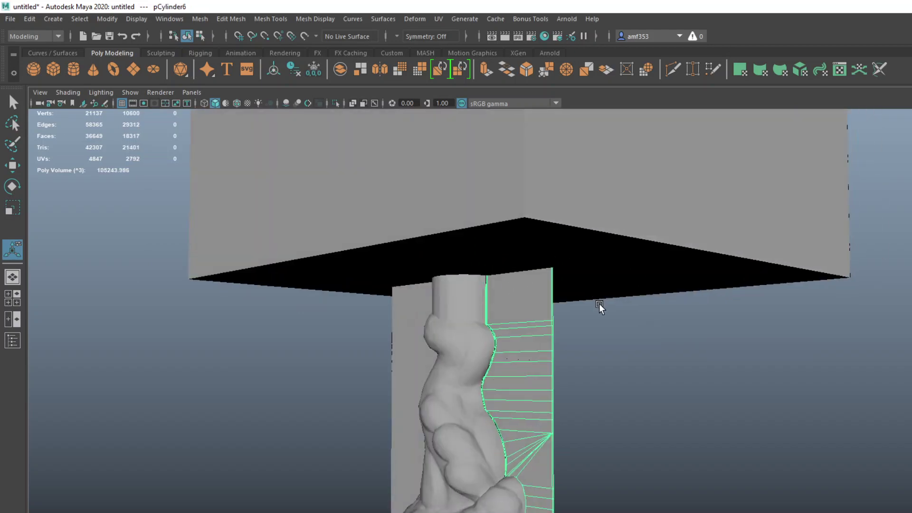
alt+drag(600, 304, 433, 299)
click(420, 214)
click(438, 298)
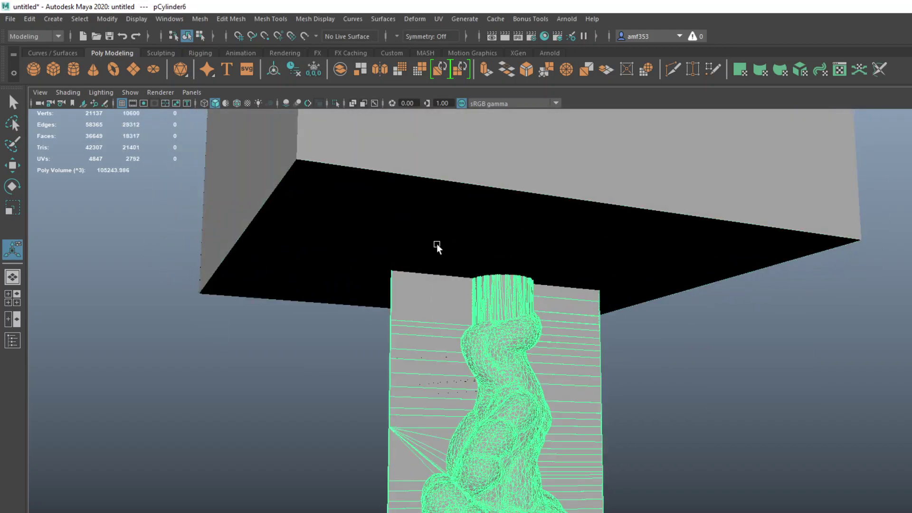
click(420, 237)
click(200, 21)
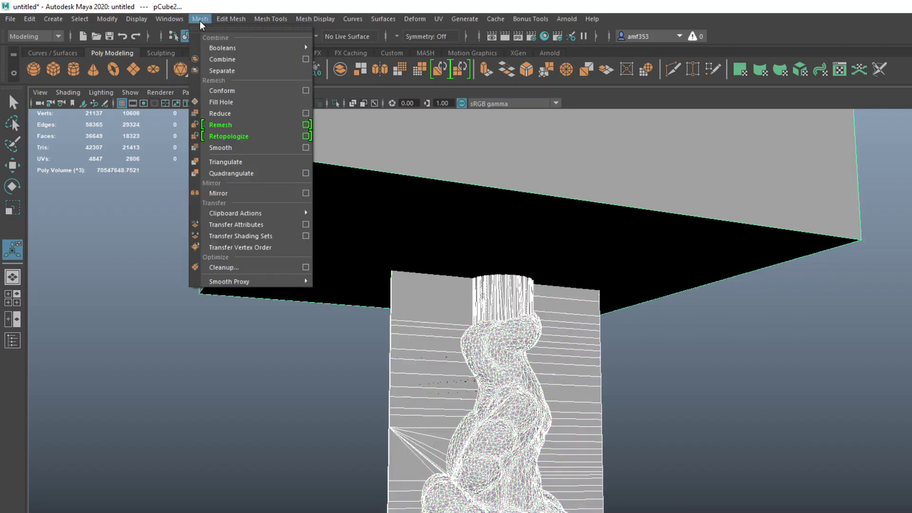
mouse_move(285, 47)
click(353, 54)
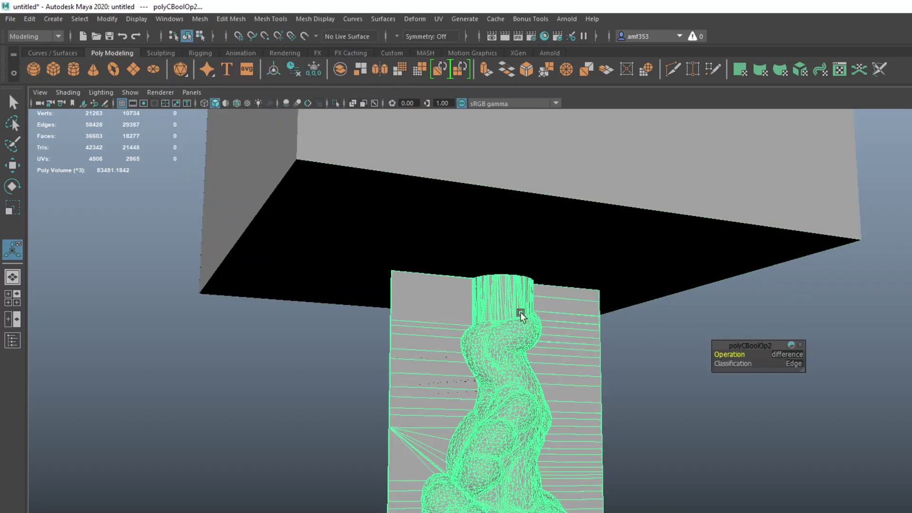
alt+drag(529, 364, 753, 313)
alt+middle_drag(464, 328, 494, 262)
alt+drag(543, 223, 560, 349)
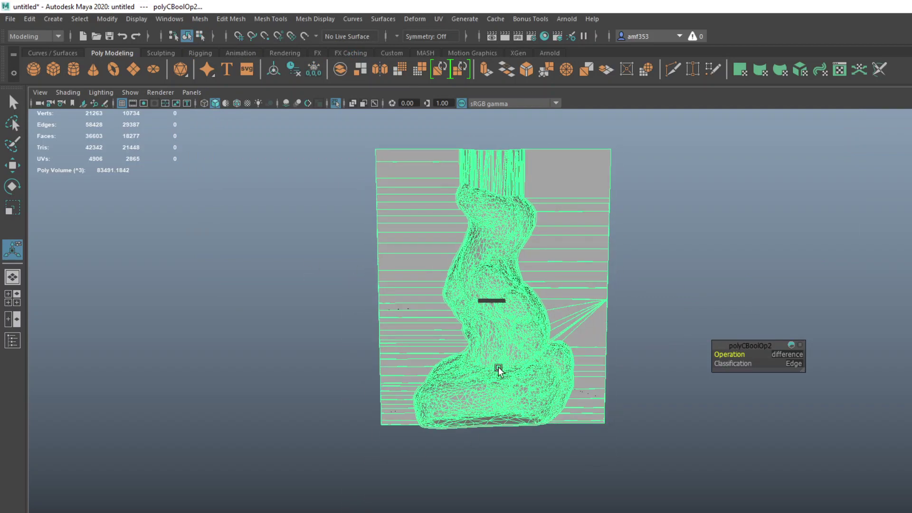
key(ctrl+1)
- Move the remaining cube straight down so its upper face meets the mold's base, and hide one flanged shell half
click(695, 133)
scroll(695, 133, down, 5)
key(w)
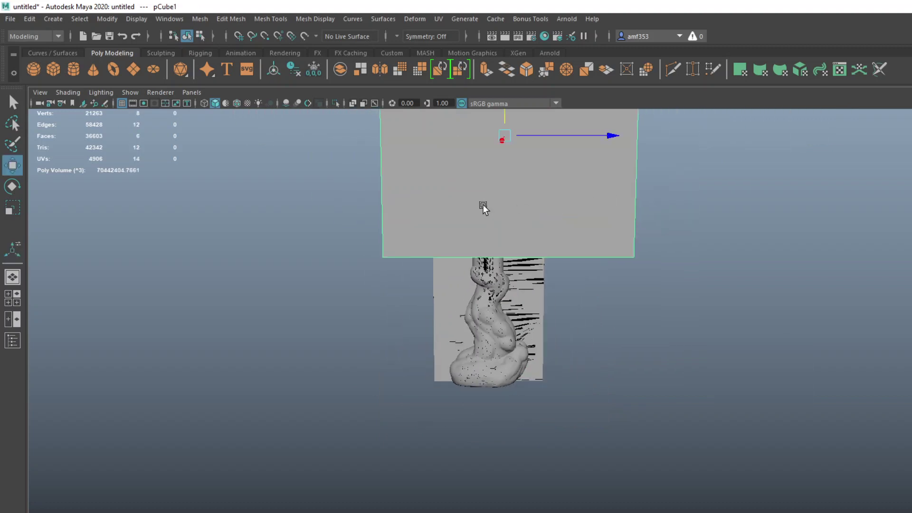
drag(506, 121, 513, 419)
key(q)
click(486, 307)
key(ctrl+h)
- Try to subtract the lowered cube from the visible flanged shell half to cut its base flat
scroll(500, 329, up, 5)
click(469, 401)
shift+click(522, 440)
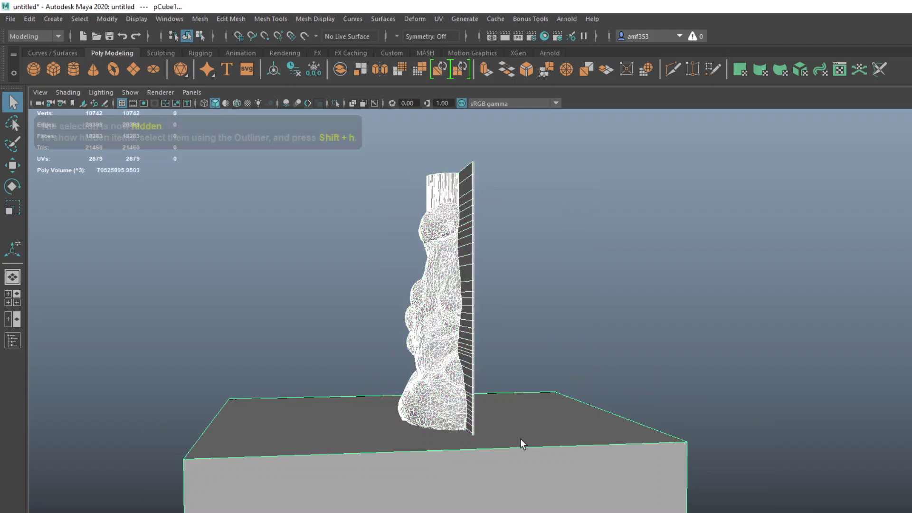
key(g)
alt+drag(570, 472, 458, 422)
key(ctrl+z)
key(ctrl+z)
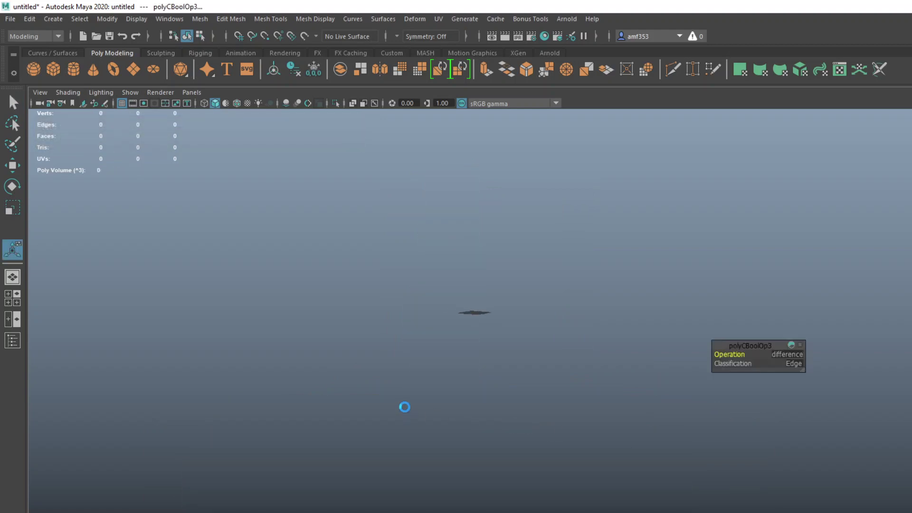
alt+drag(406, 403, 457, 428)
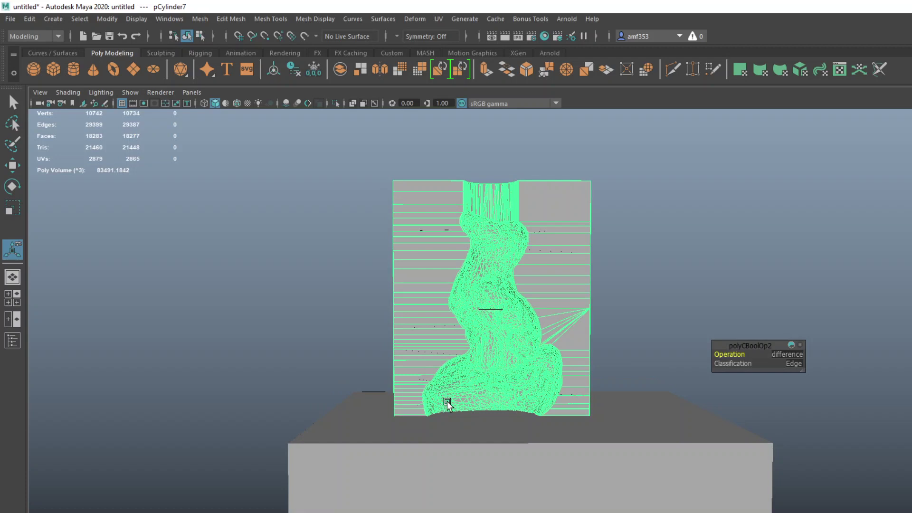